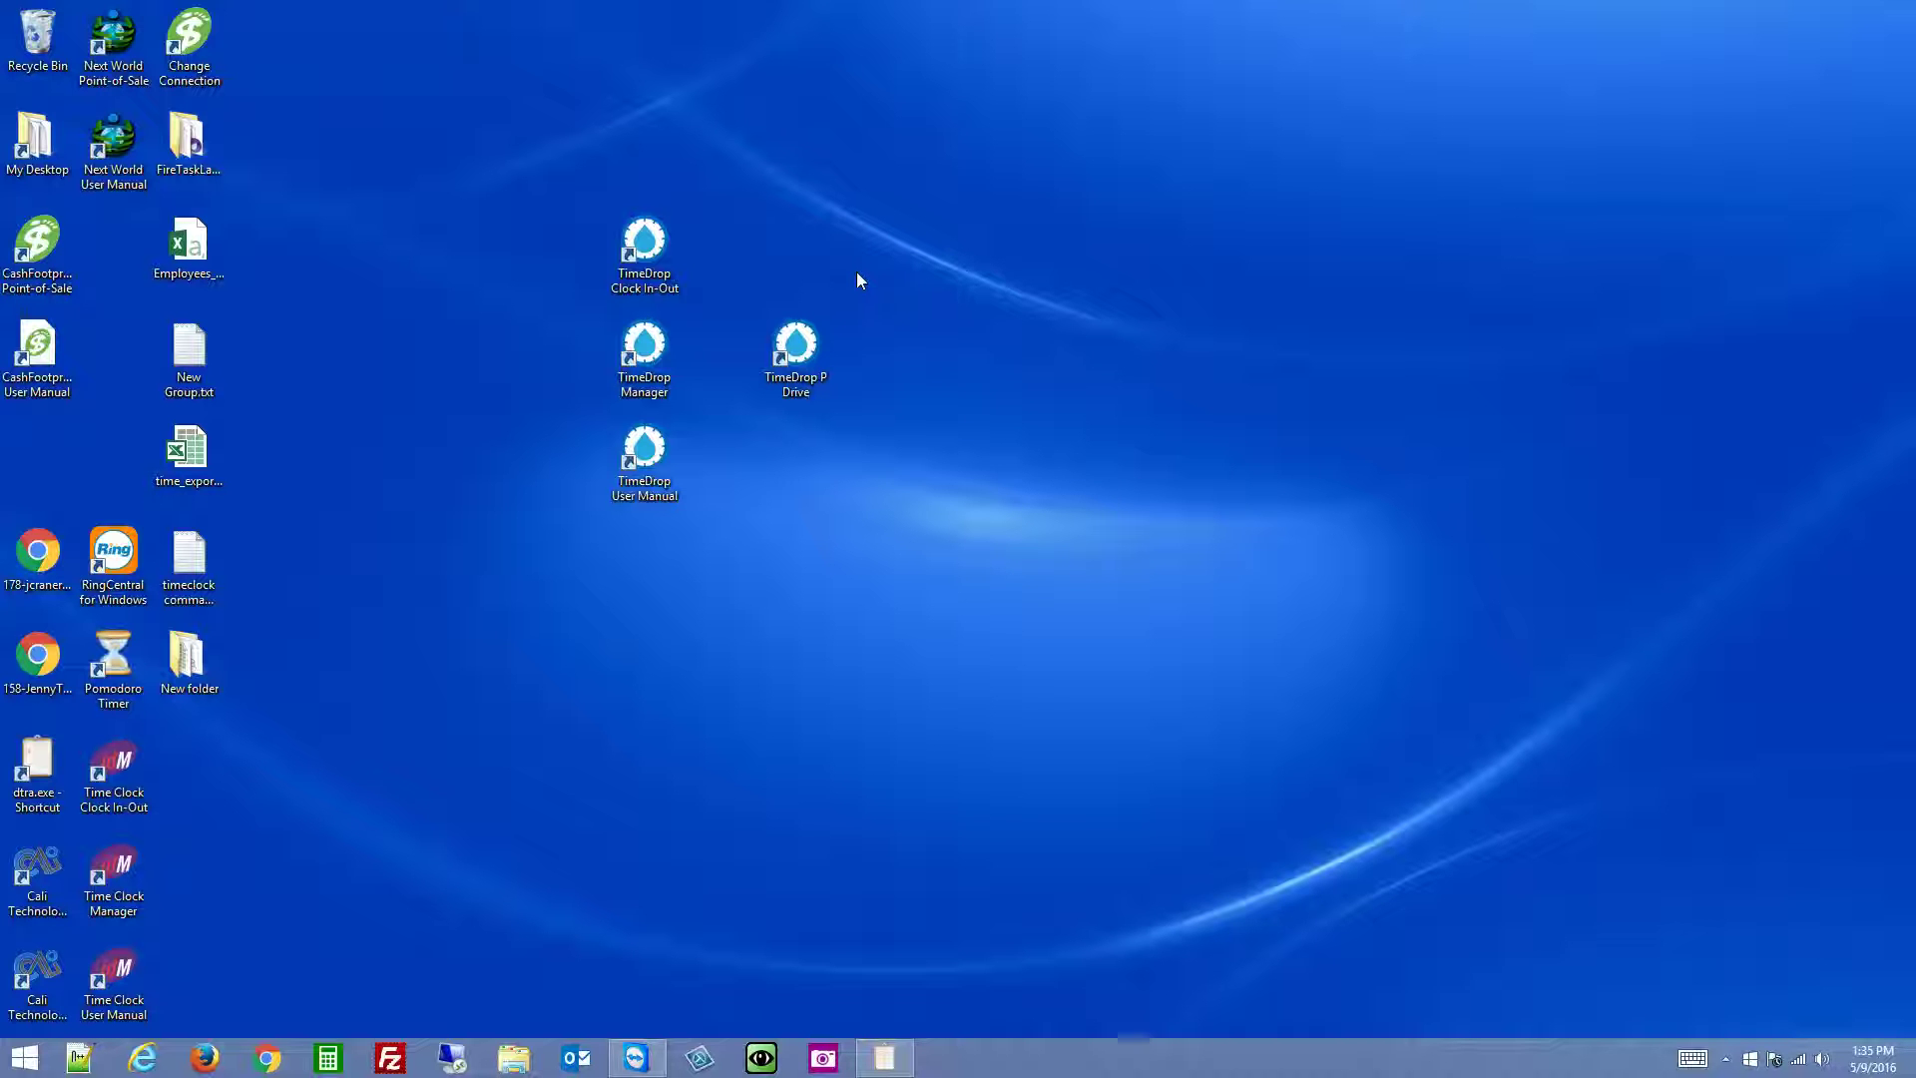
Step: Start a new desktop shortcut and browse for the program it should launch
right_click(978, 337)
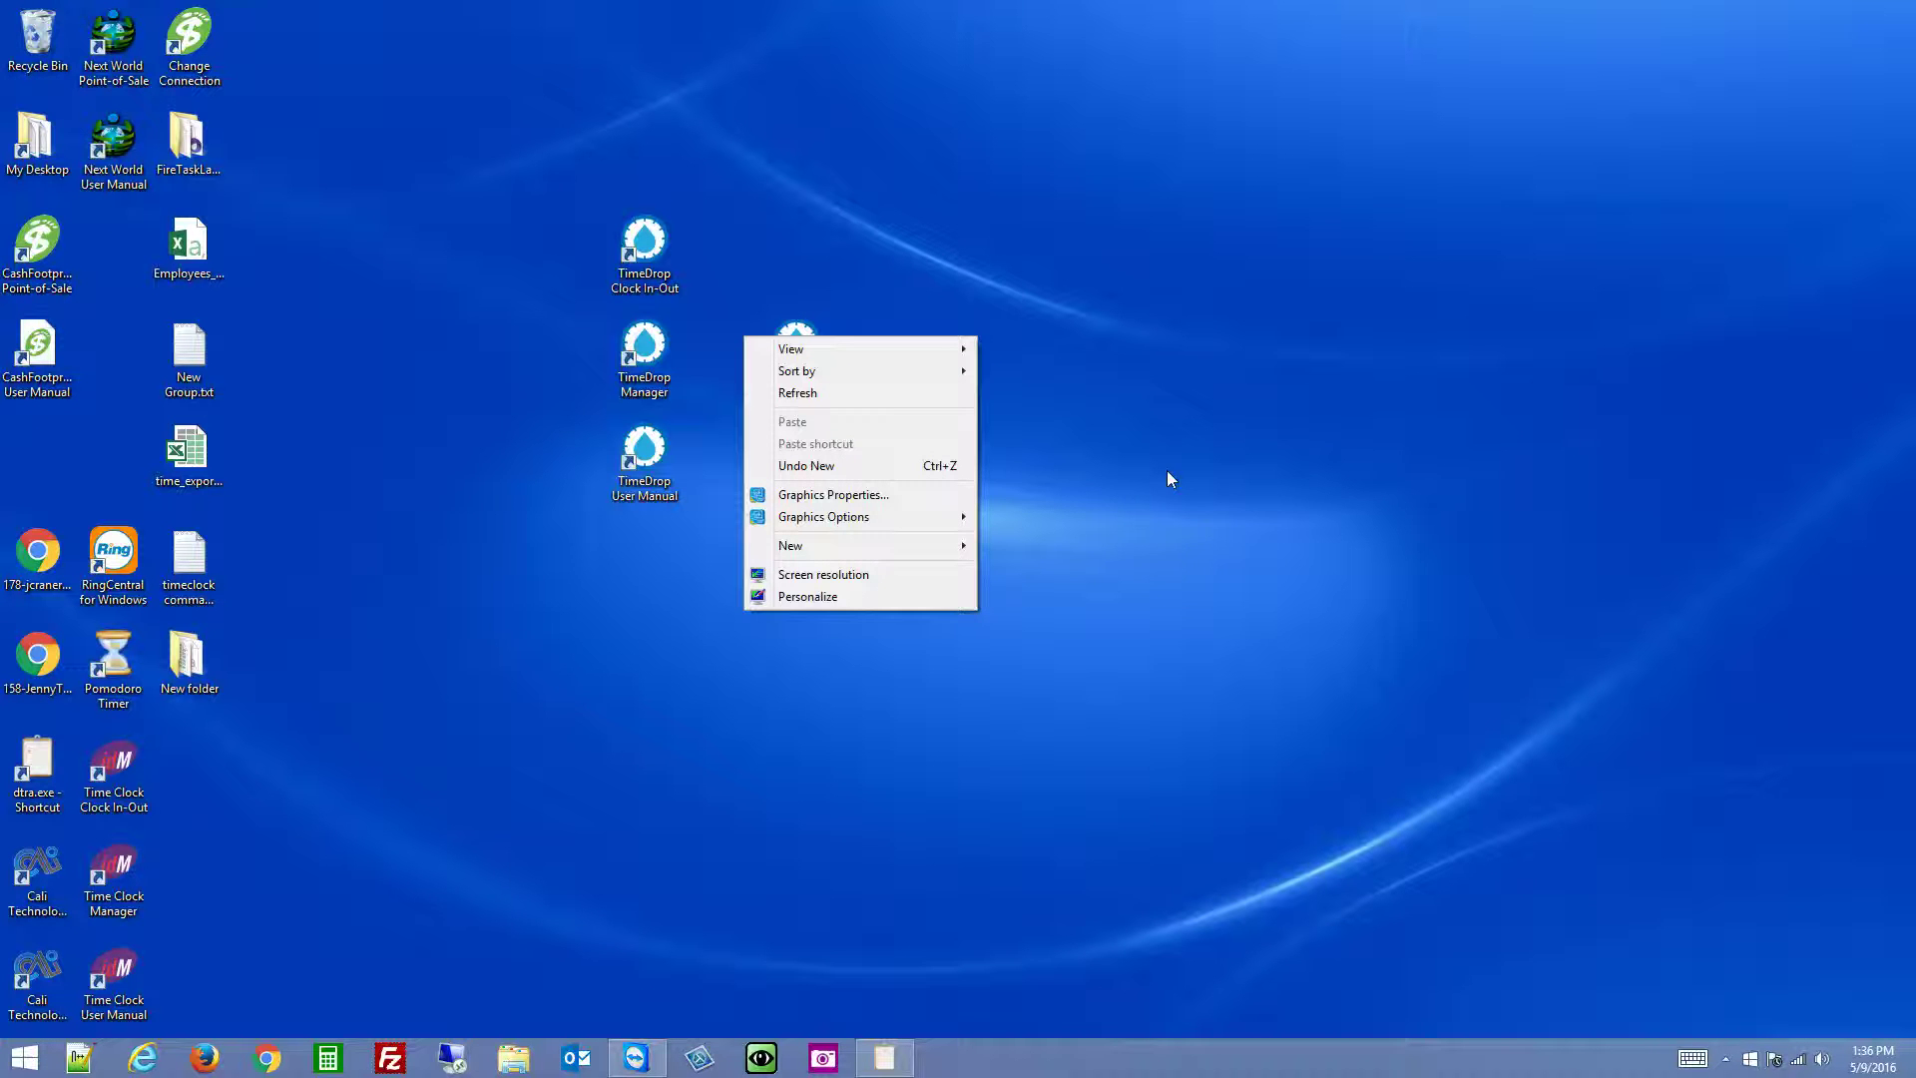
mouse_move(943, 547)
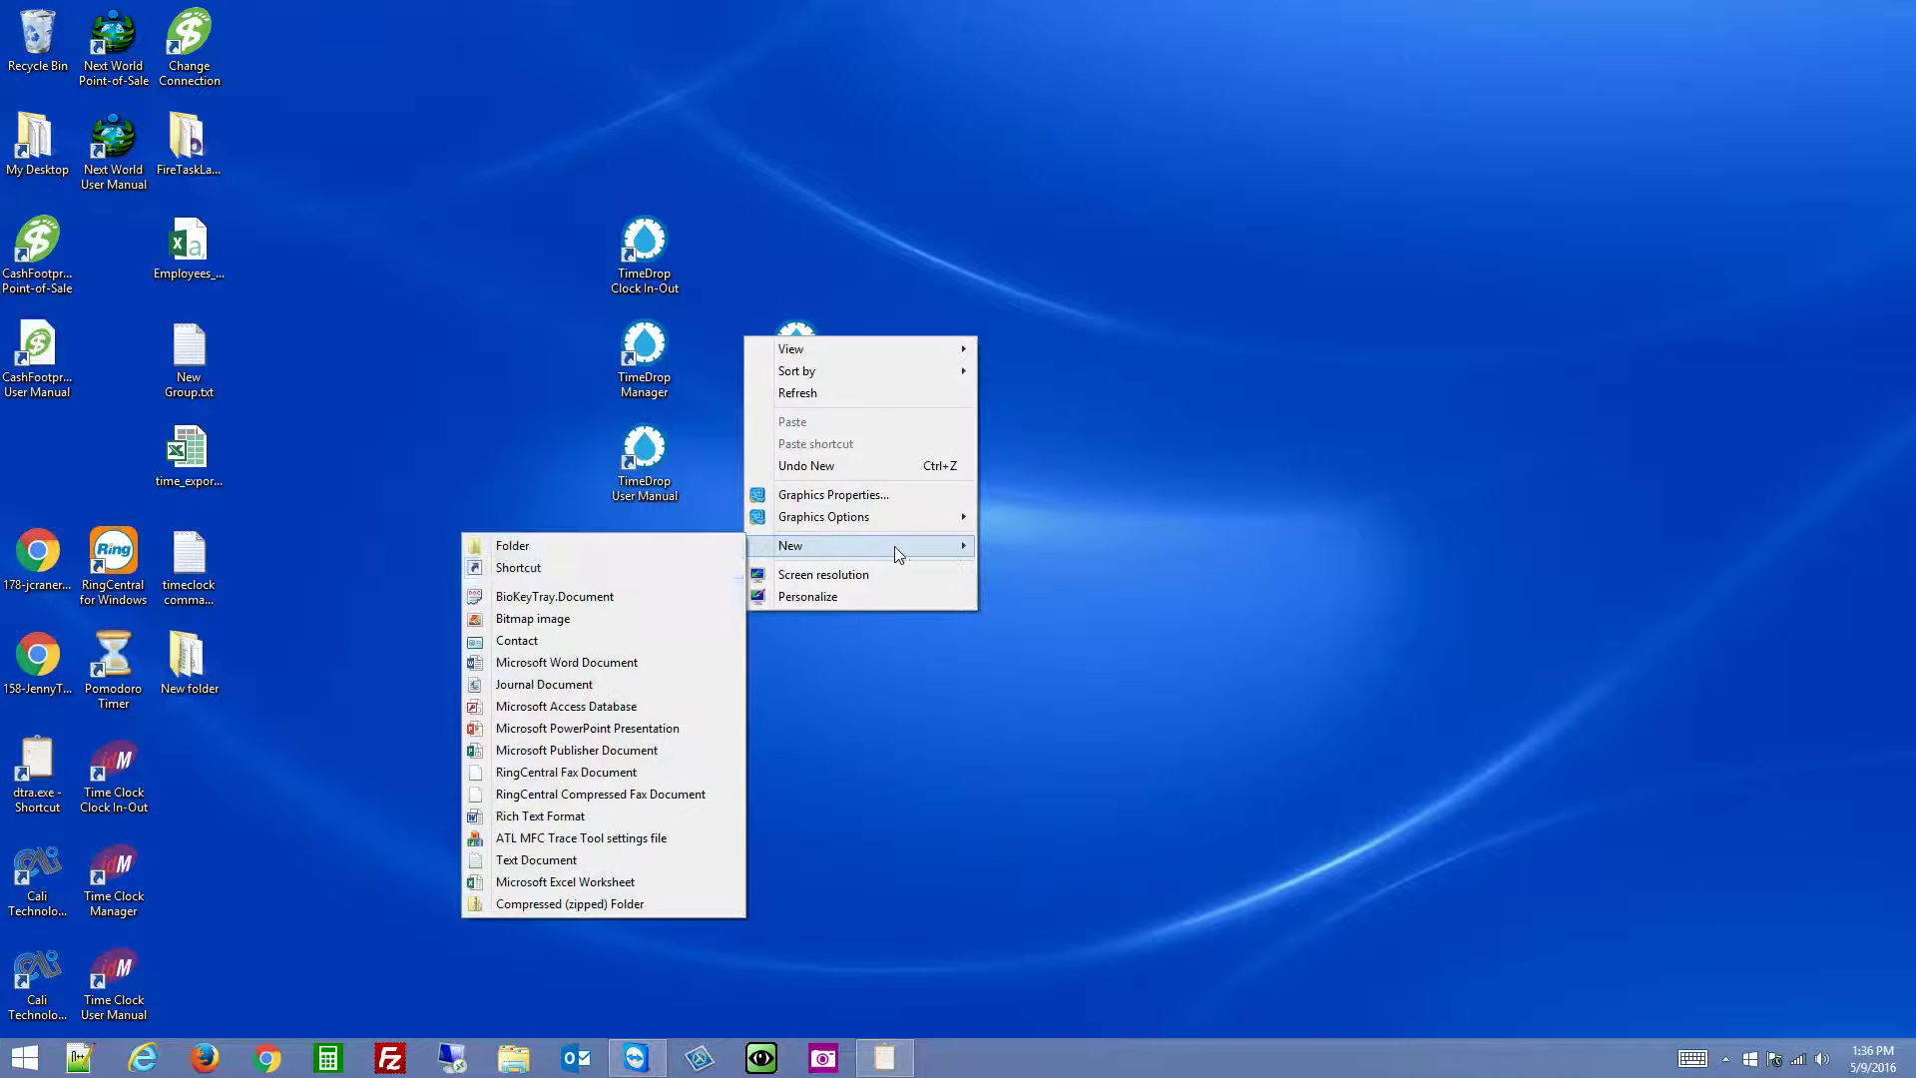
click(589, 566)
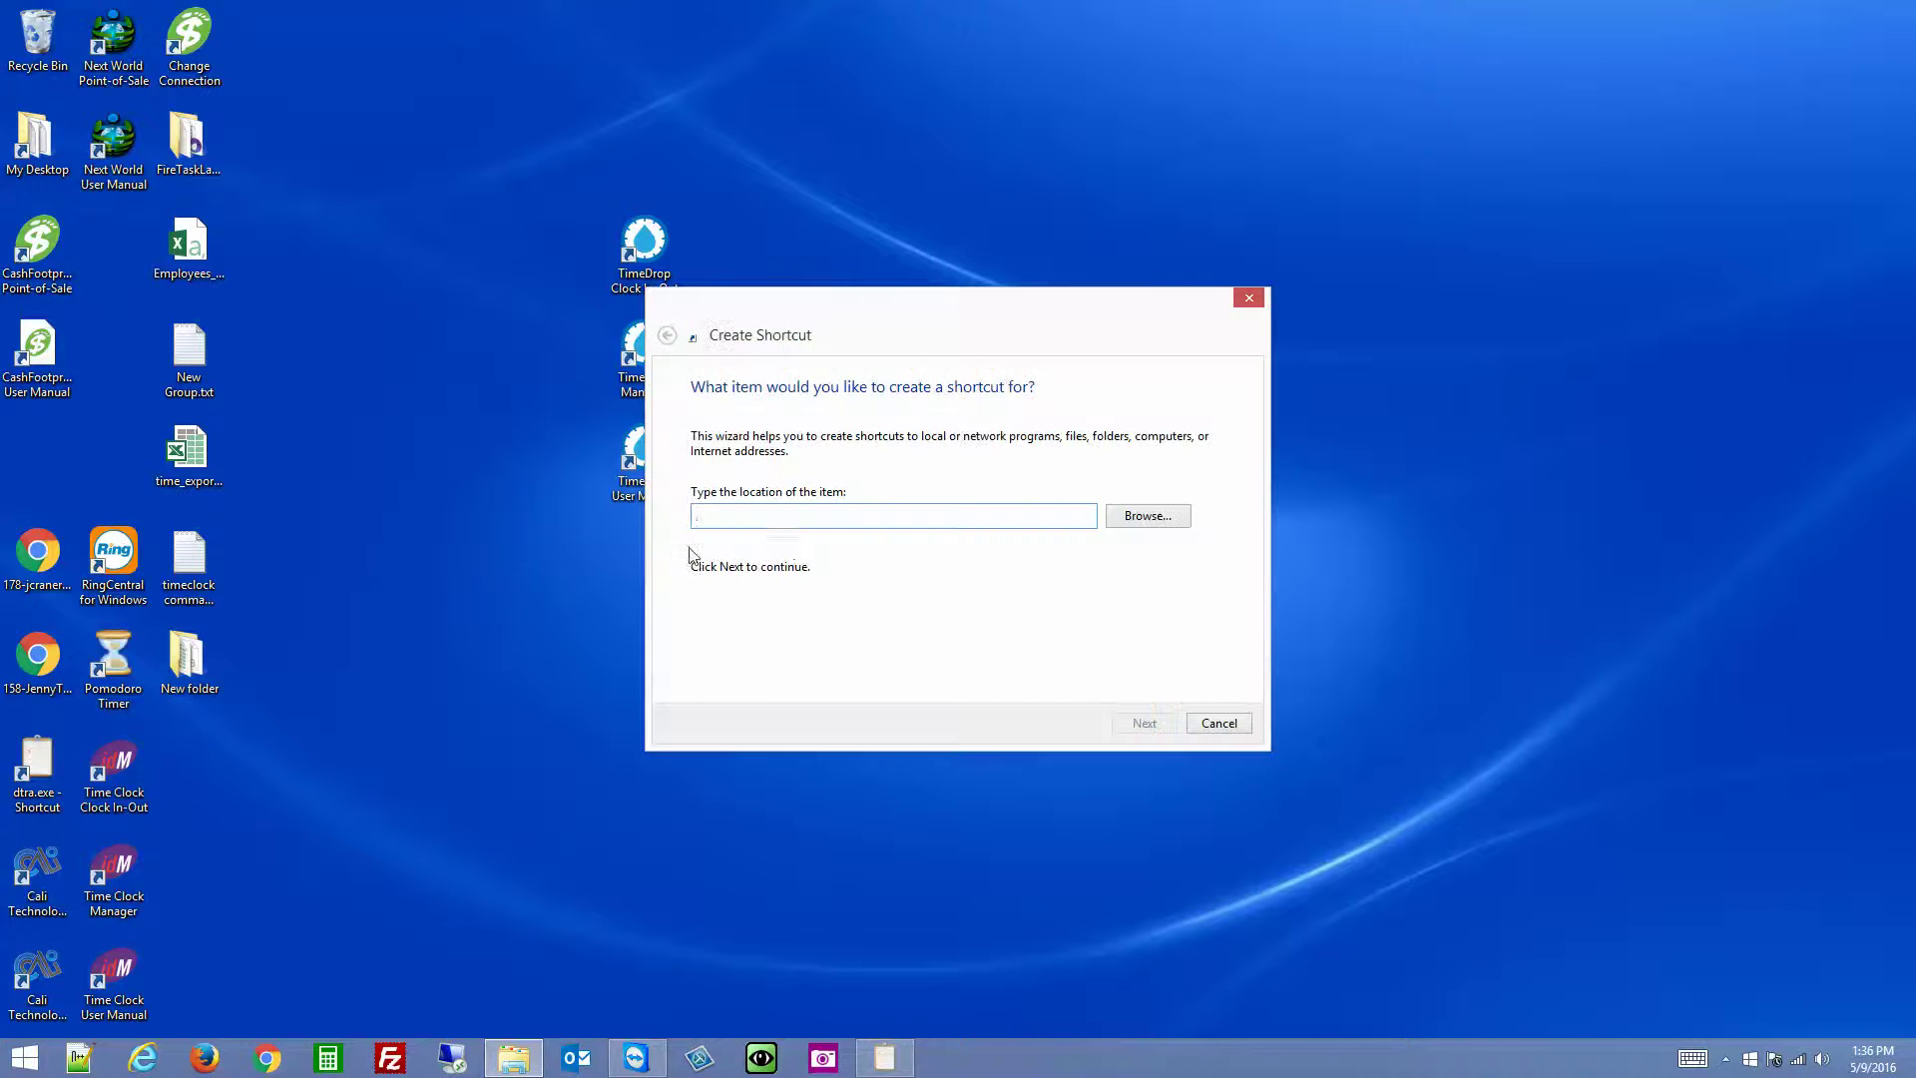
click(1158, 526)
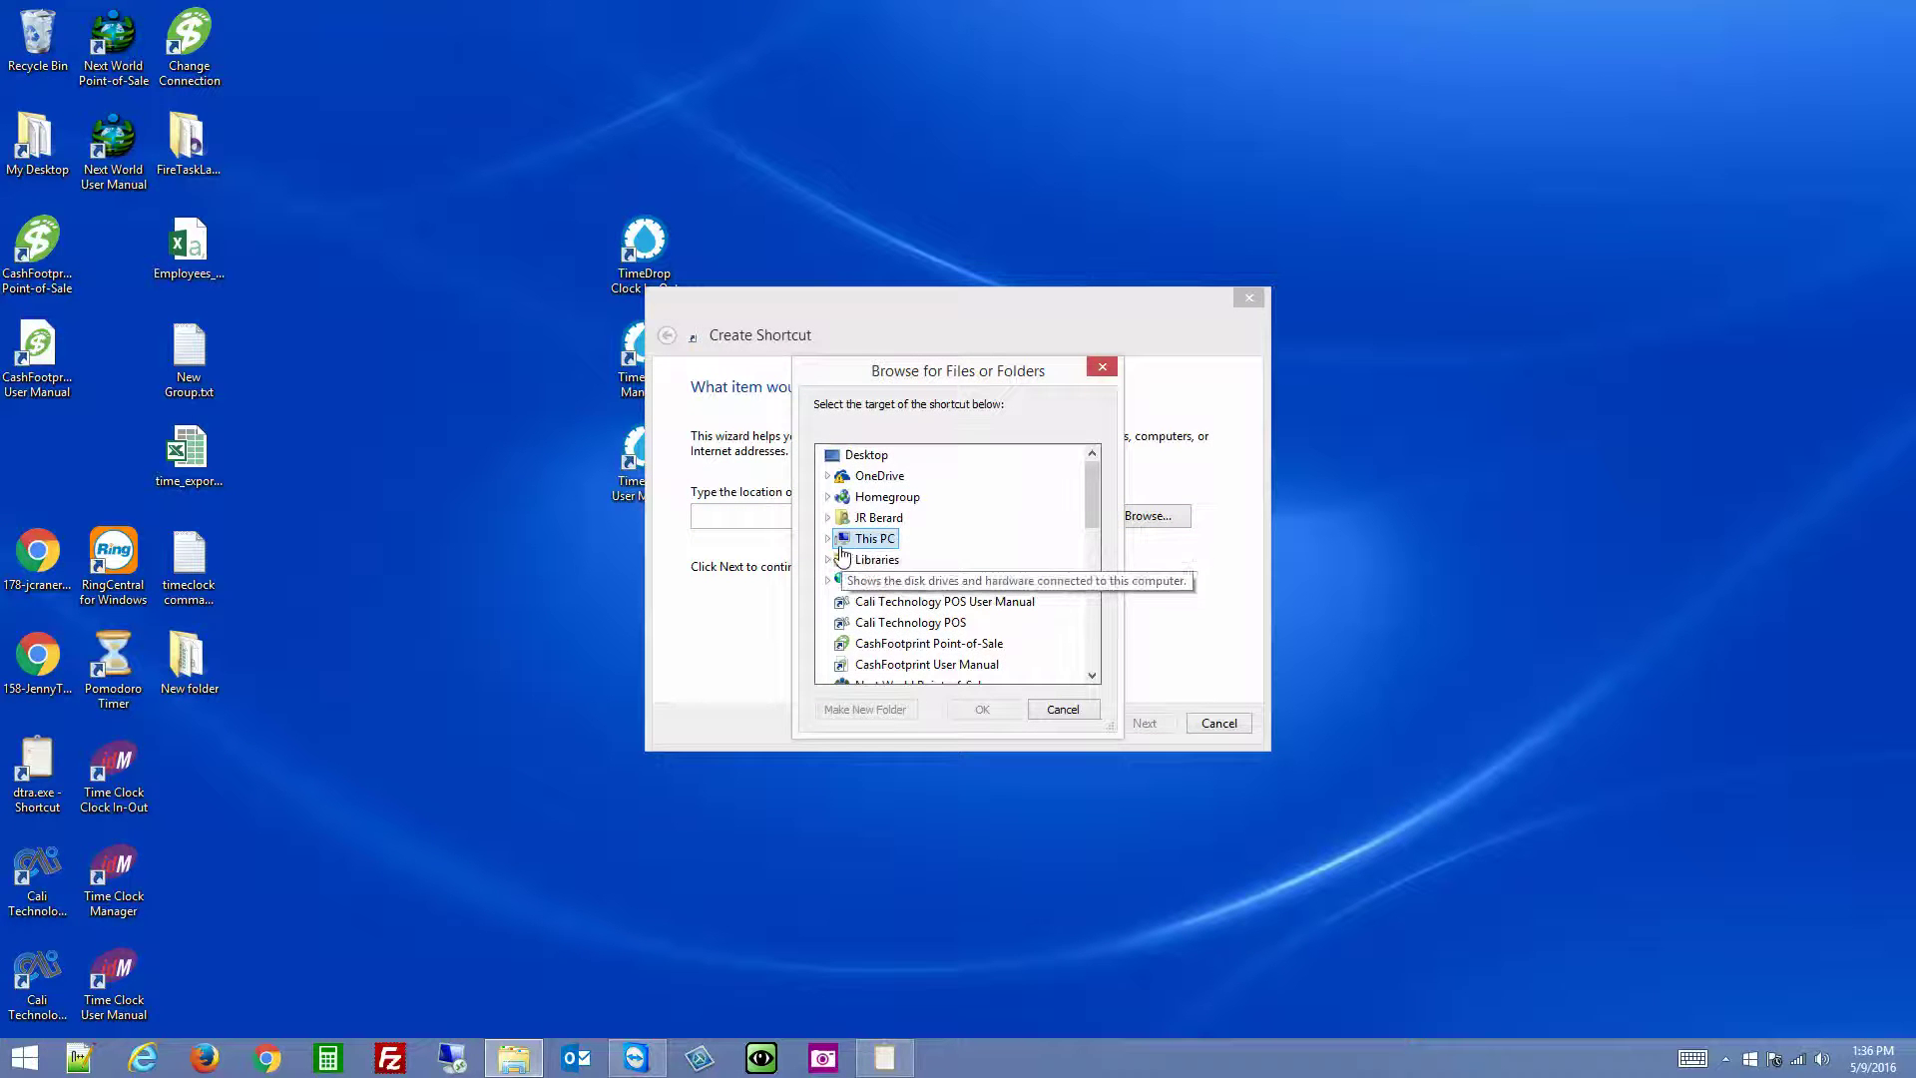
Step: Expand This PC > C: > Program Files (x86) > LotHill Solutions LLC > TimeDrop to list TimeDrop.exe
click(827, 538)
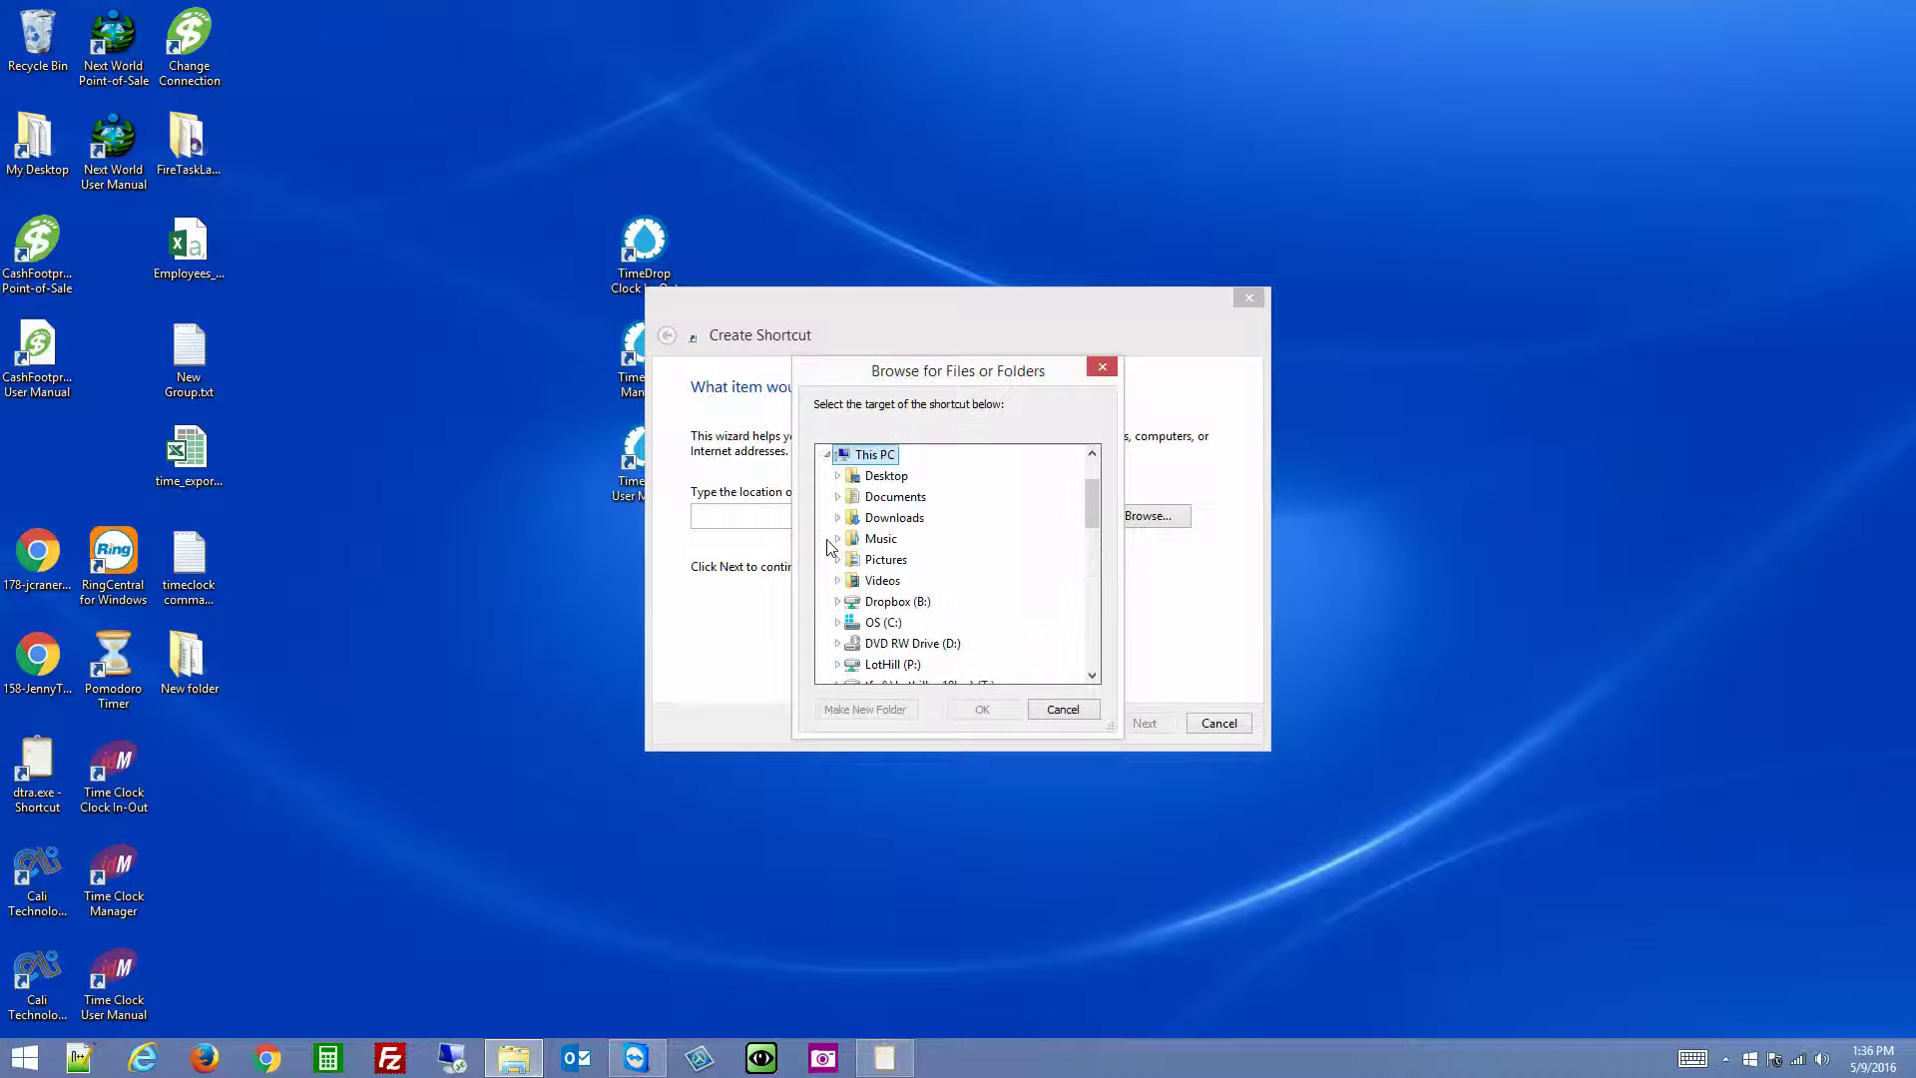
click(838, 622)
scroll(936, 606, down, 2)
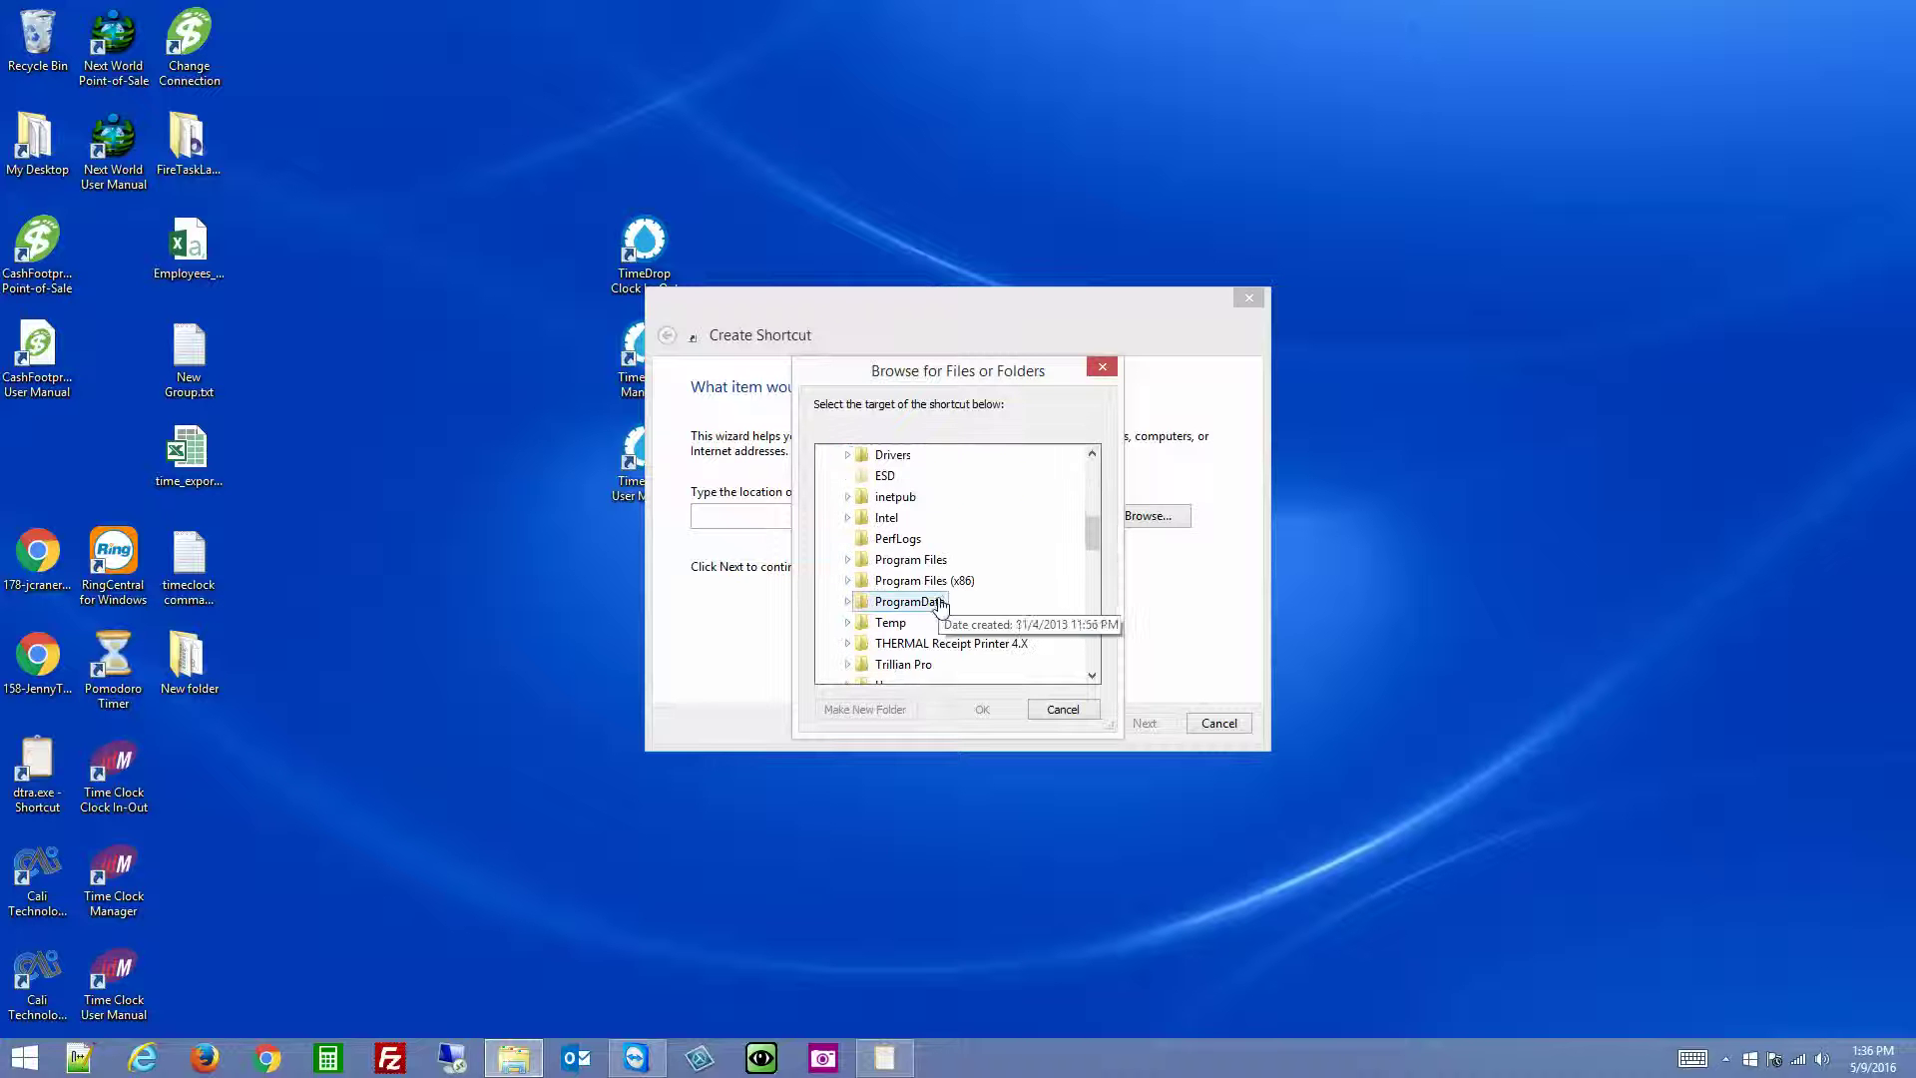
click(849, 583)
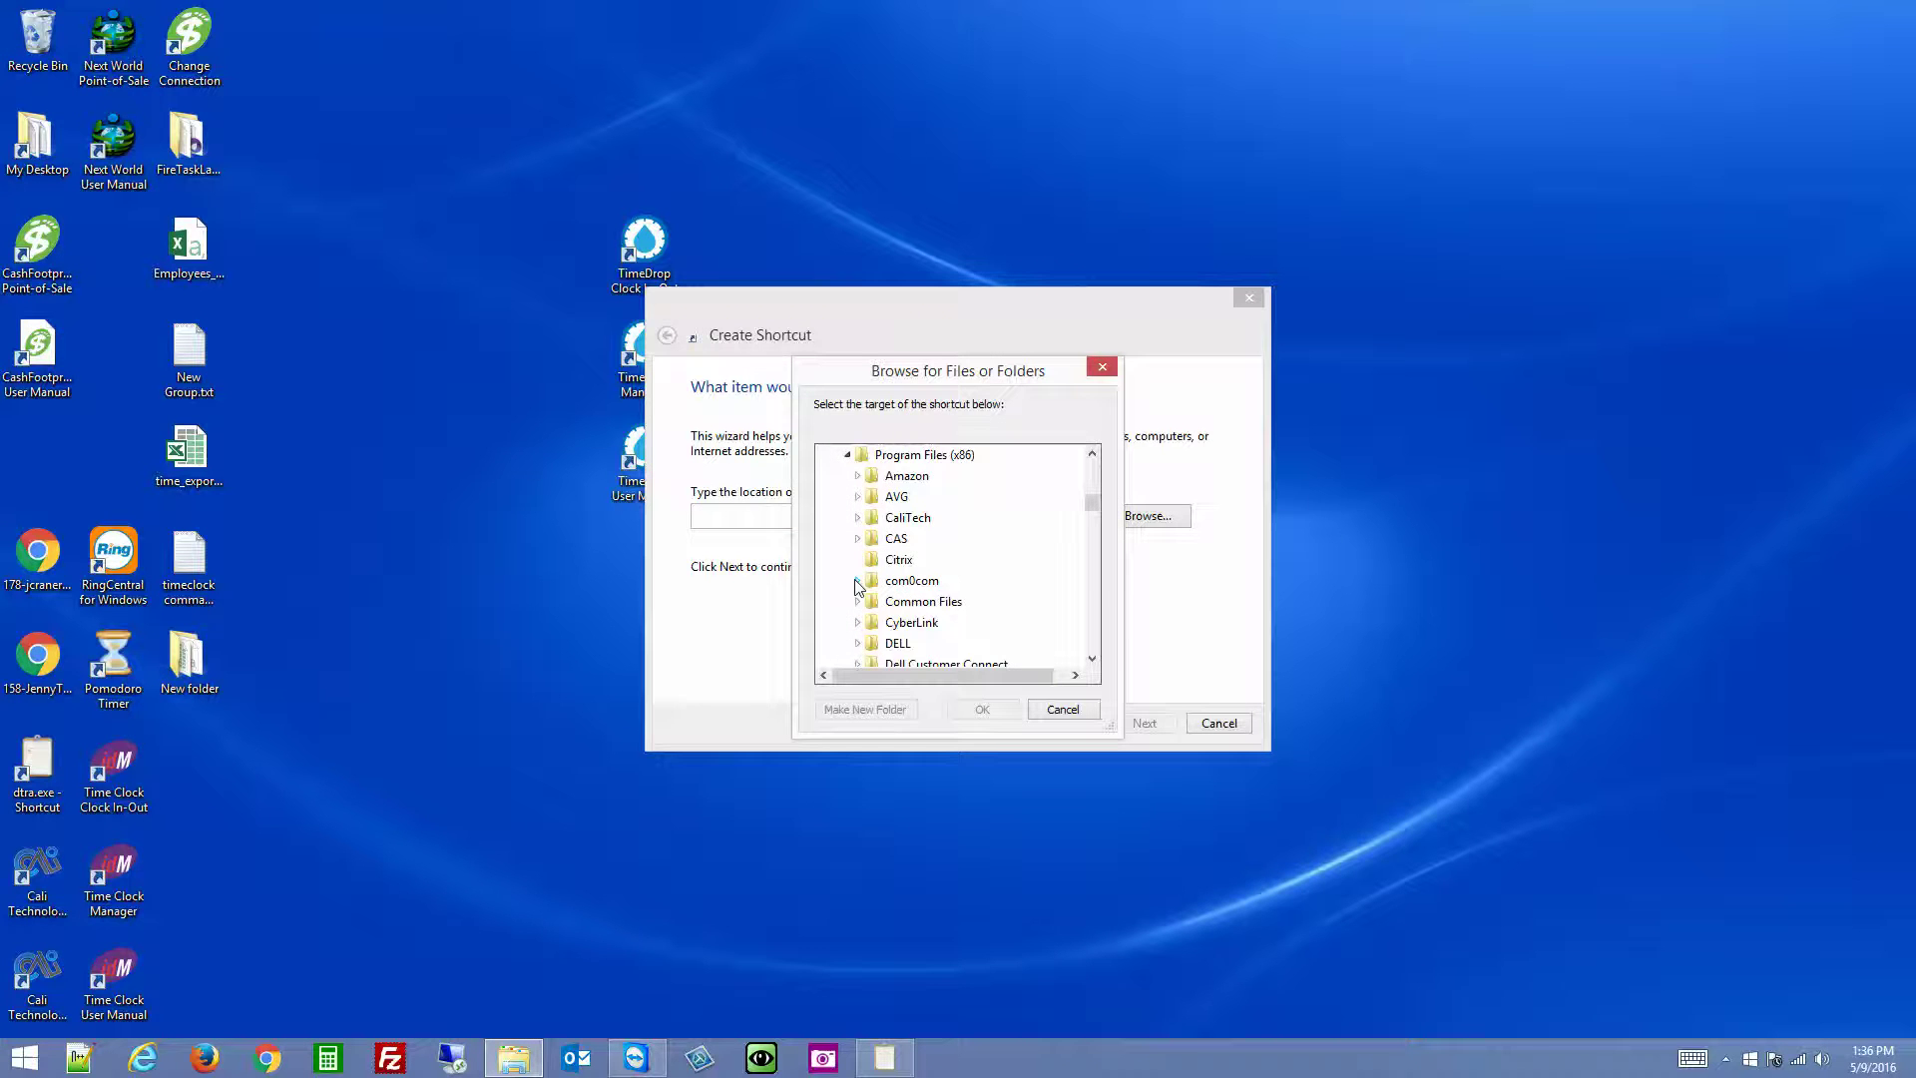
scroll(943, 570, down, 6)
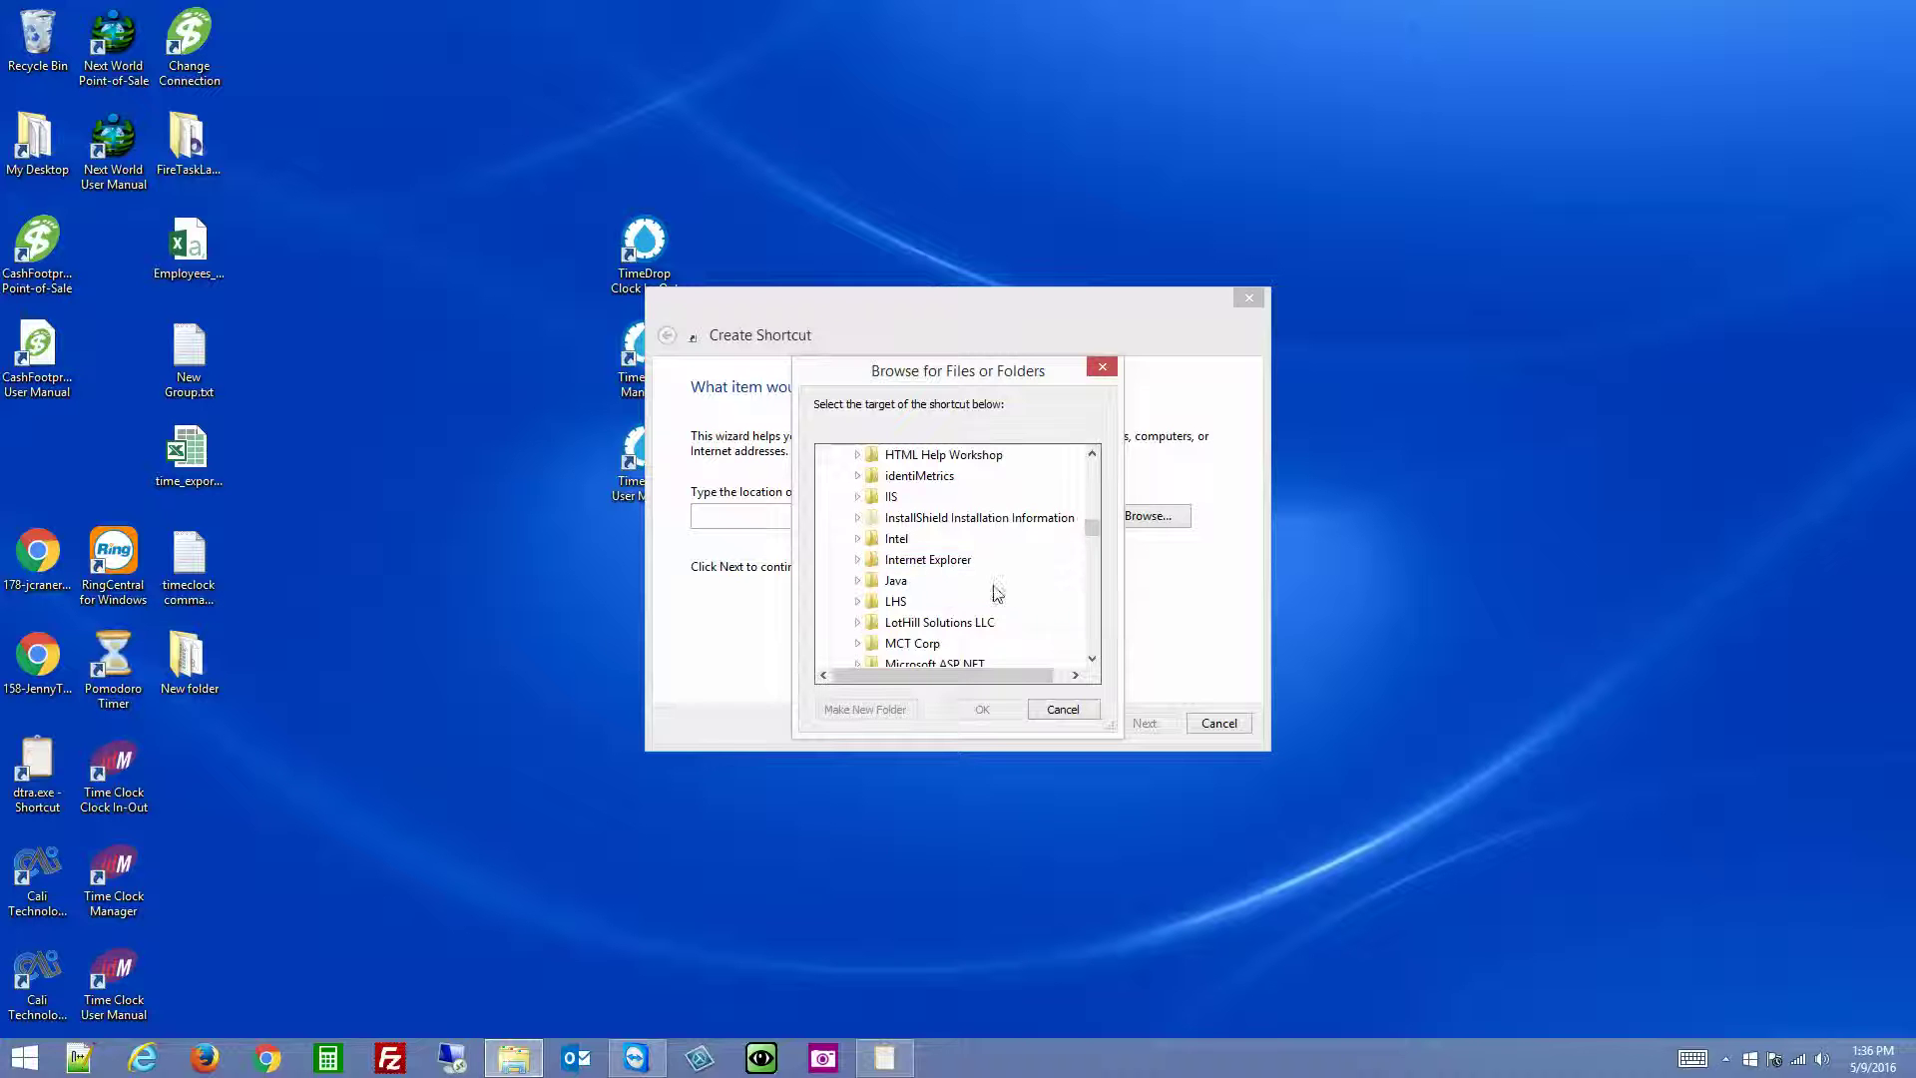
click(858, 622)
scroll(872, 624, down, 2)
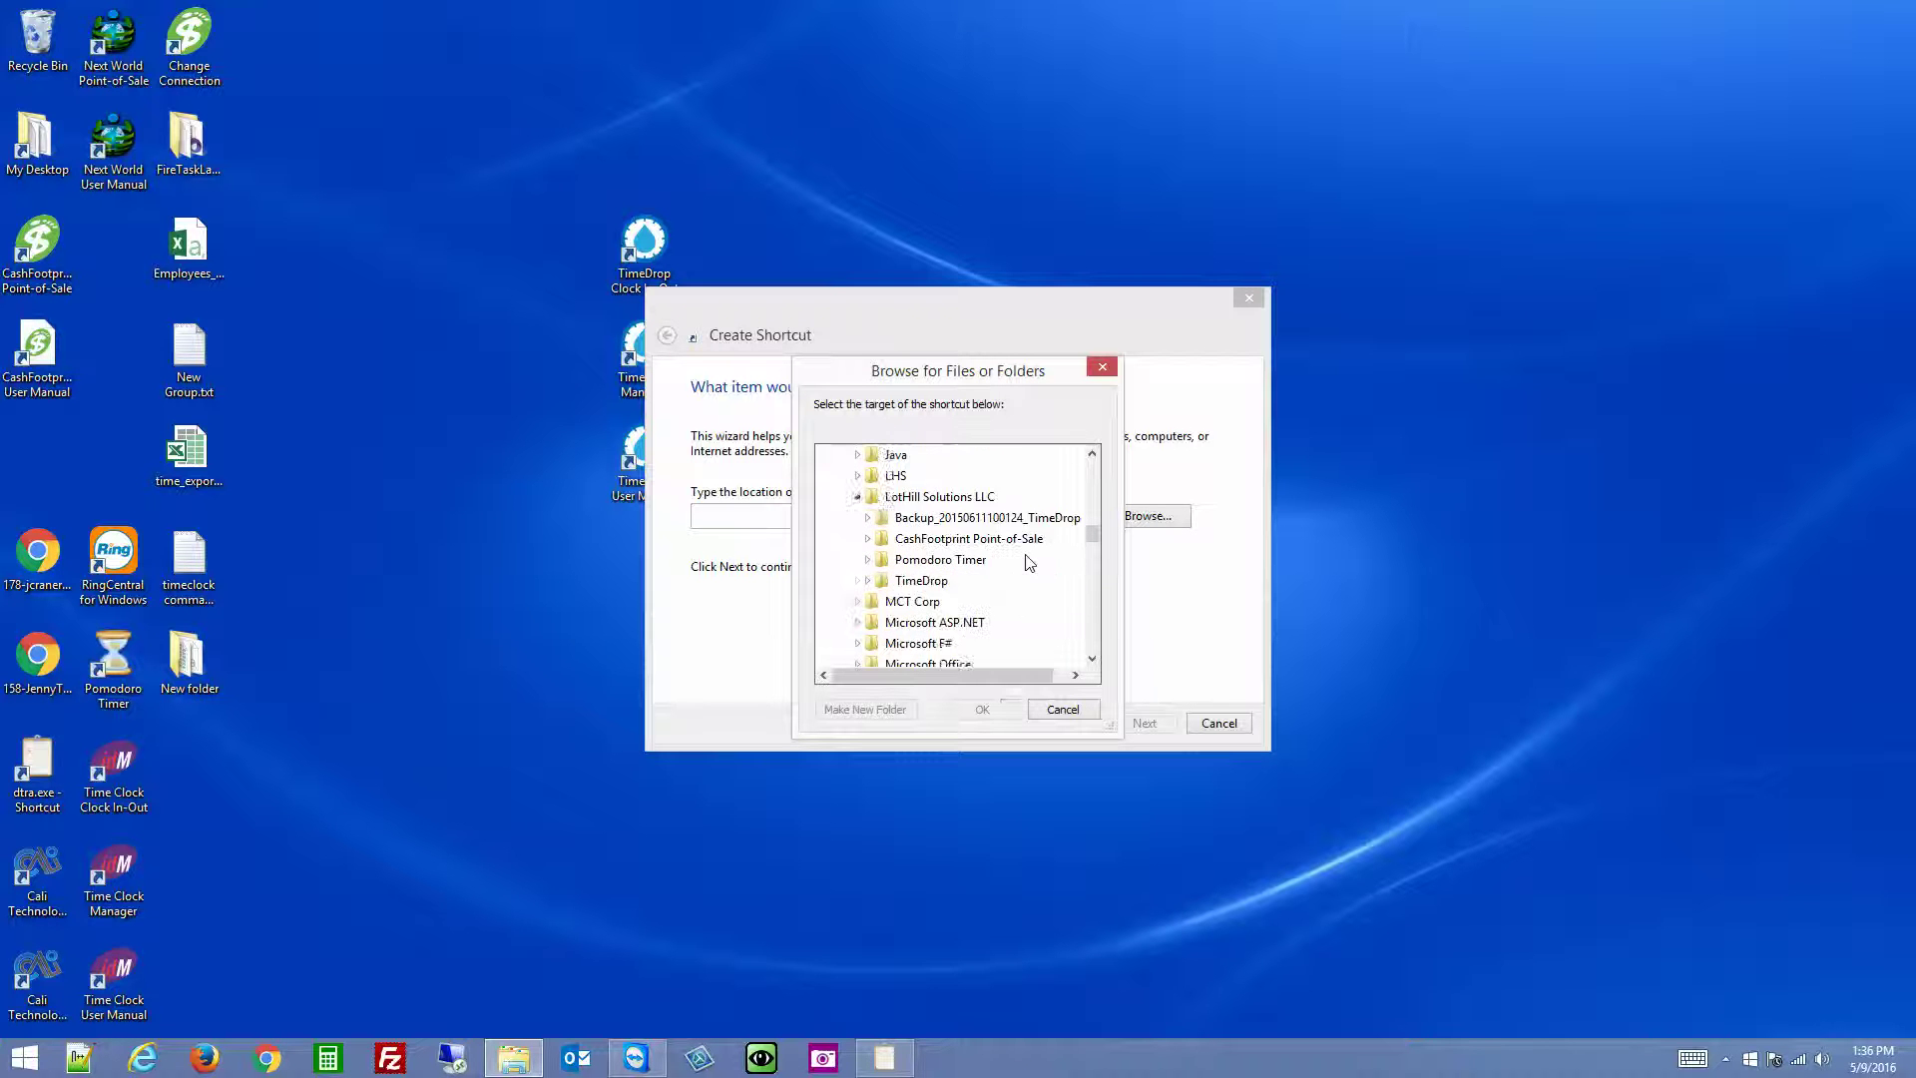
click(869, 518)
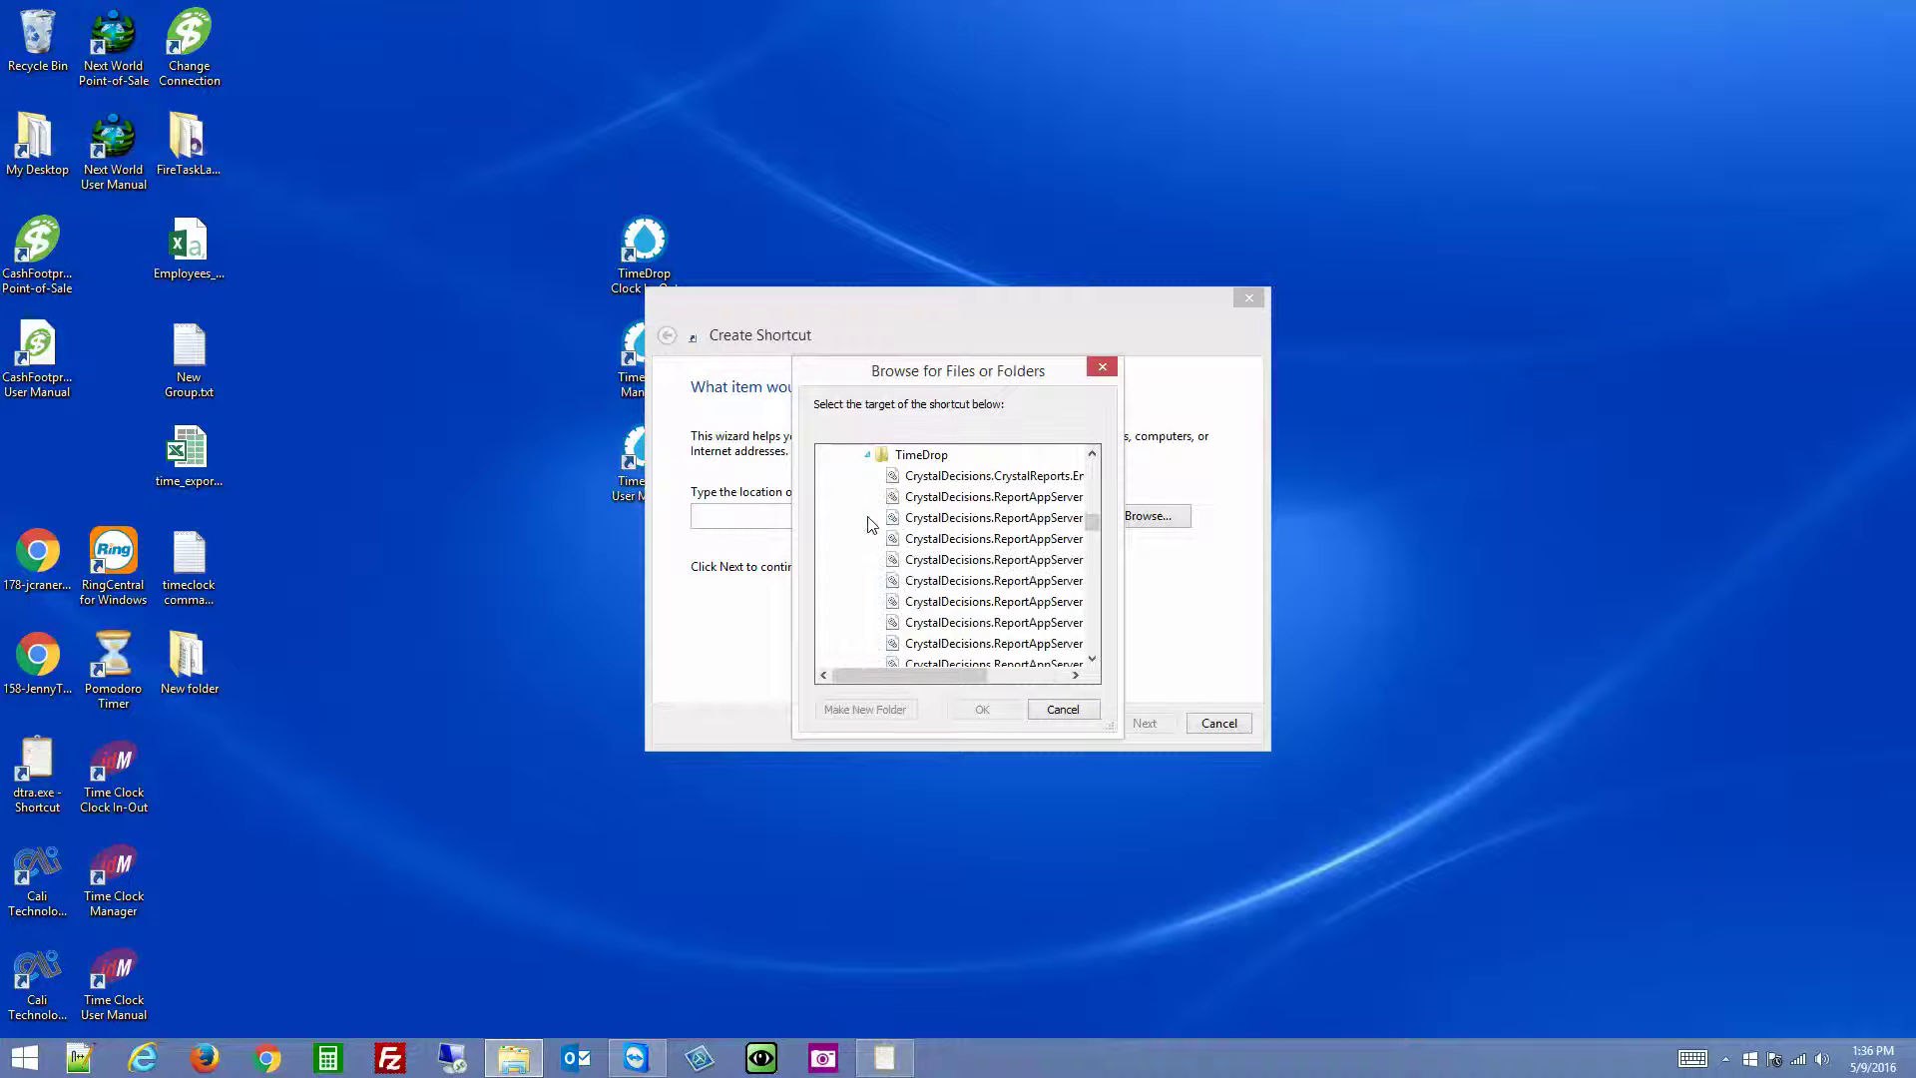
scroll(968, 523, down, 1)
scroll(973, 524, down, 6)
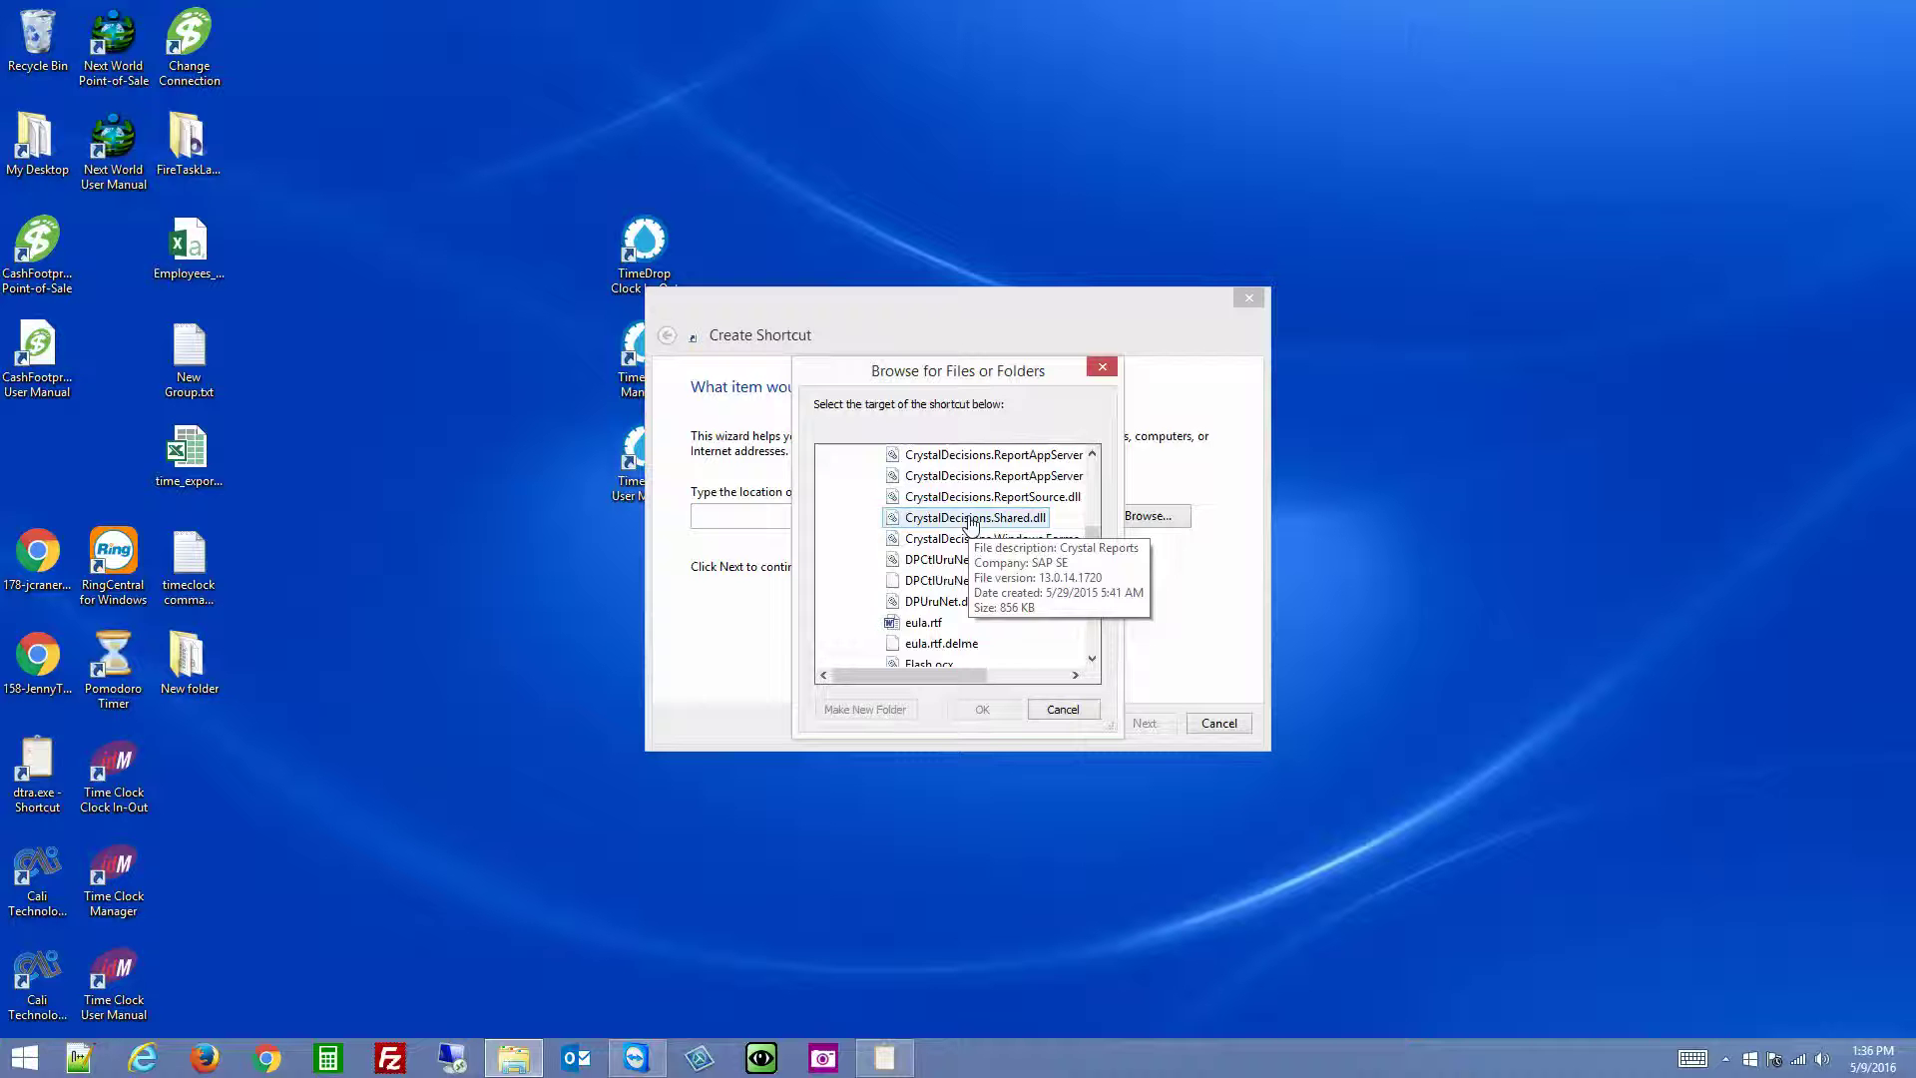
scroll(1018, 540, down, 3)
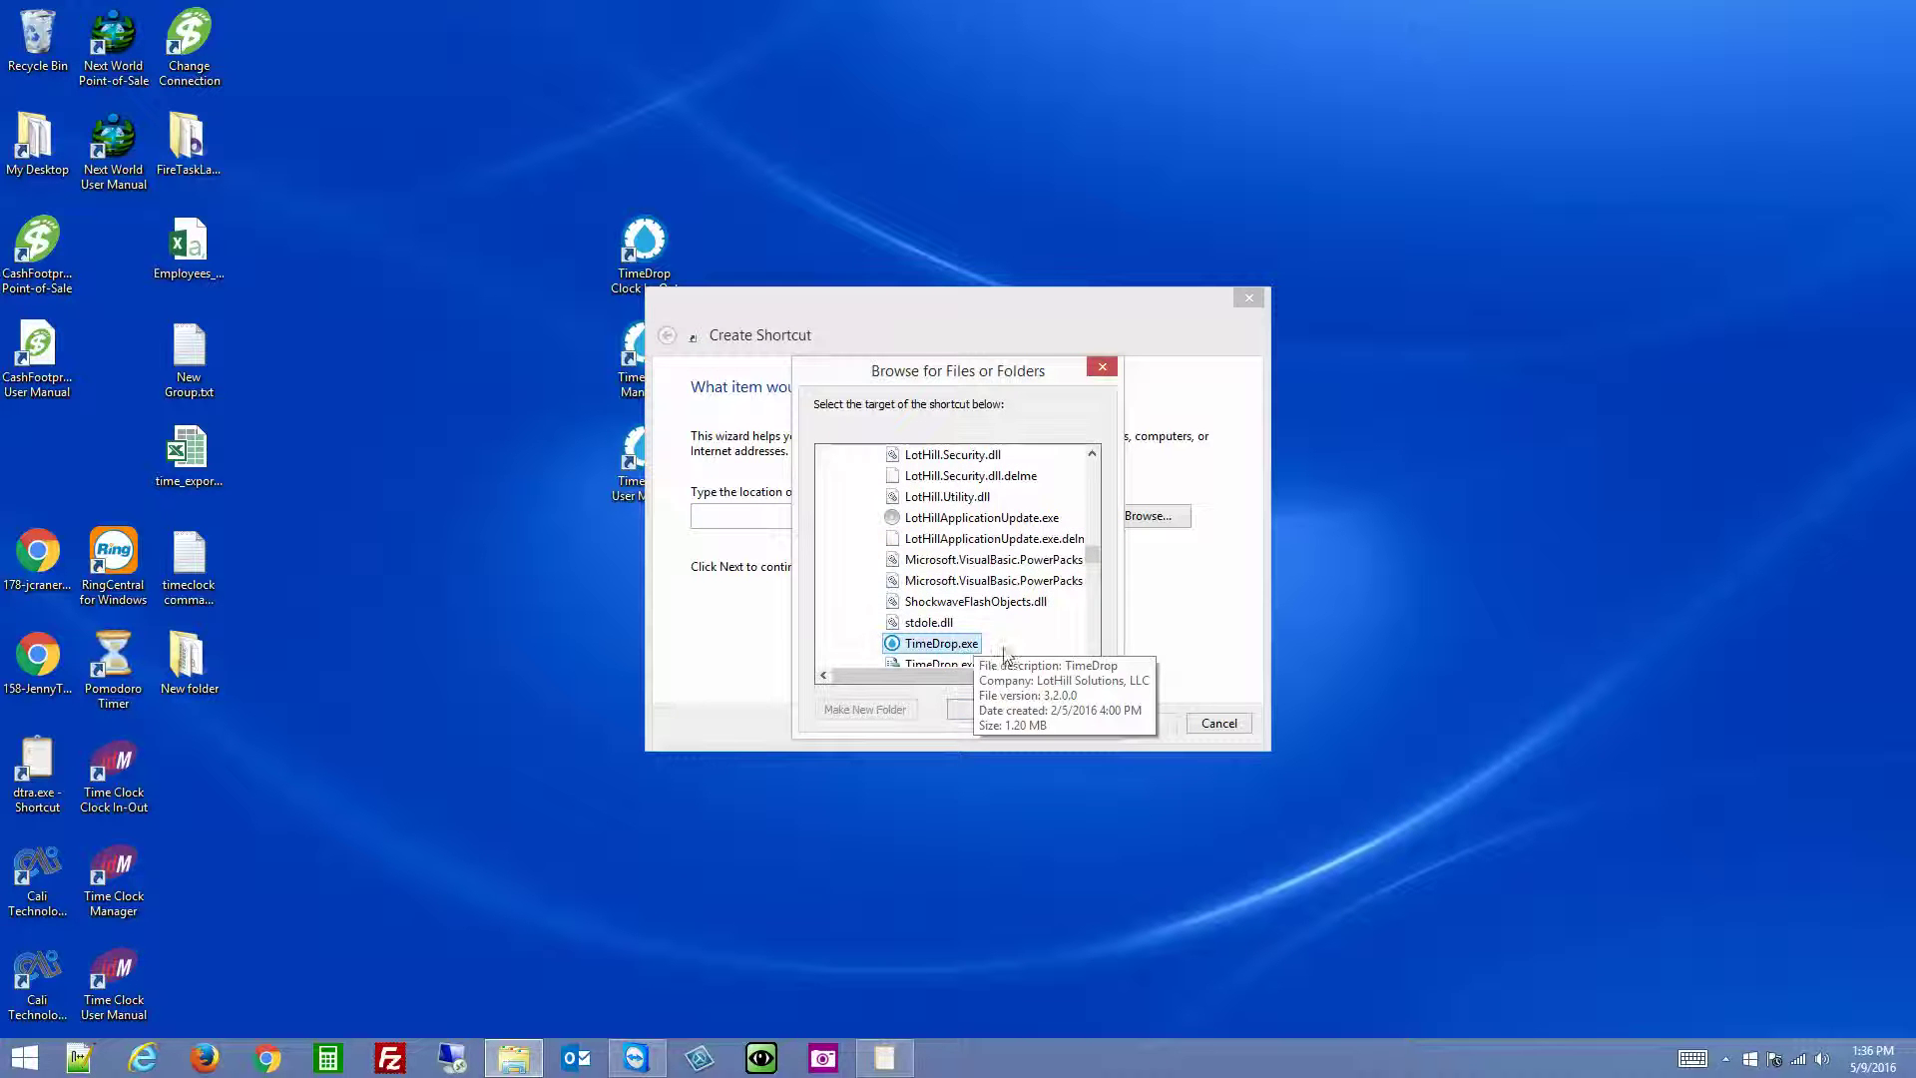
Step: Pick TimeDrop.exe as the target and append /connect "" after its quoted path
click(1000, 712)
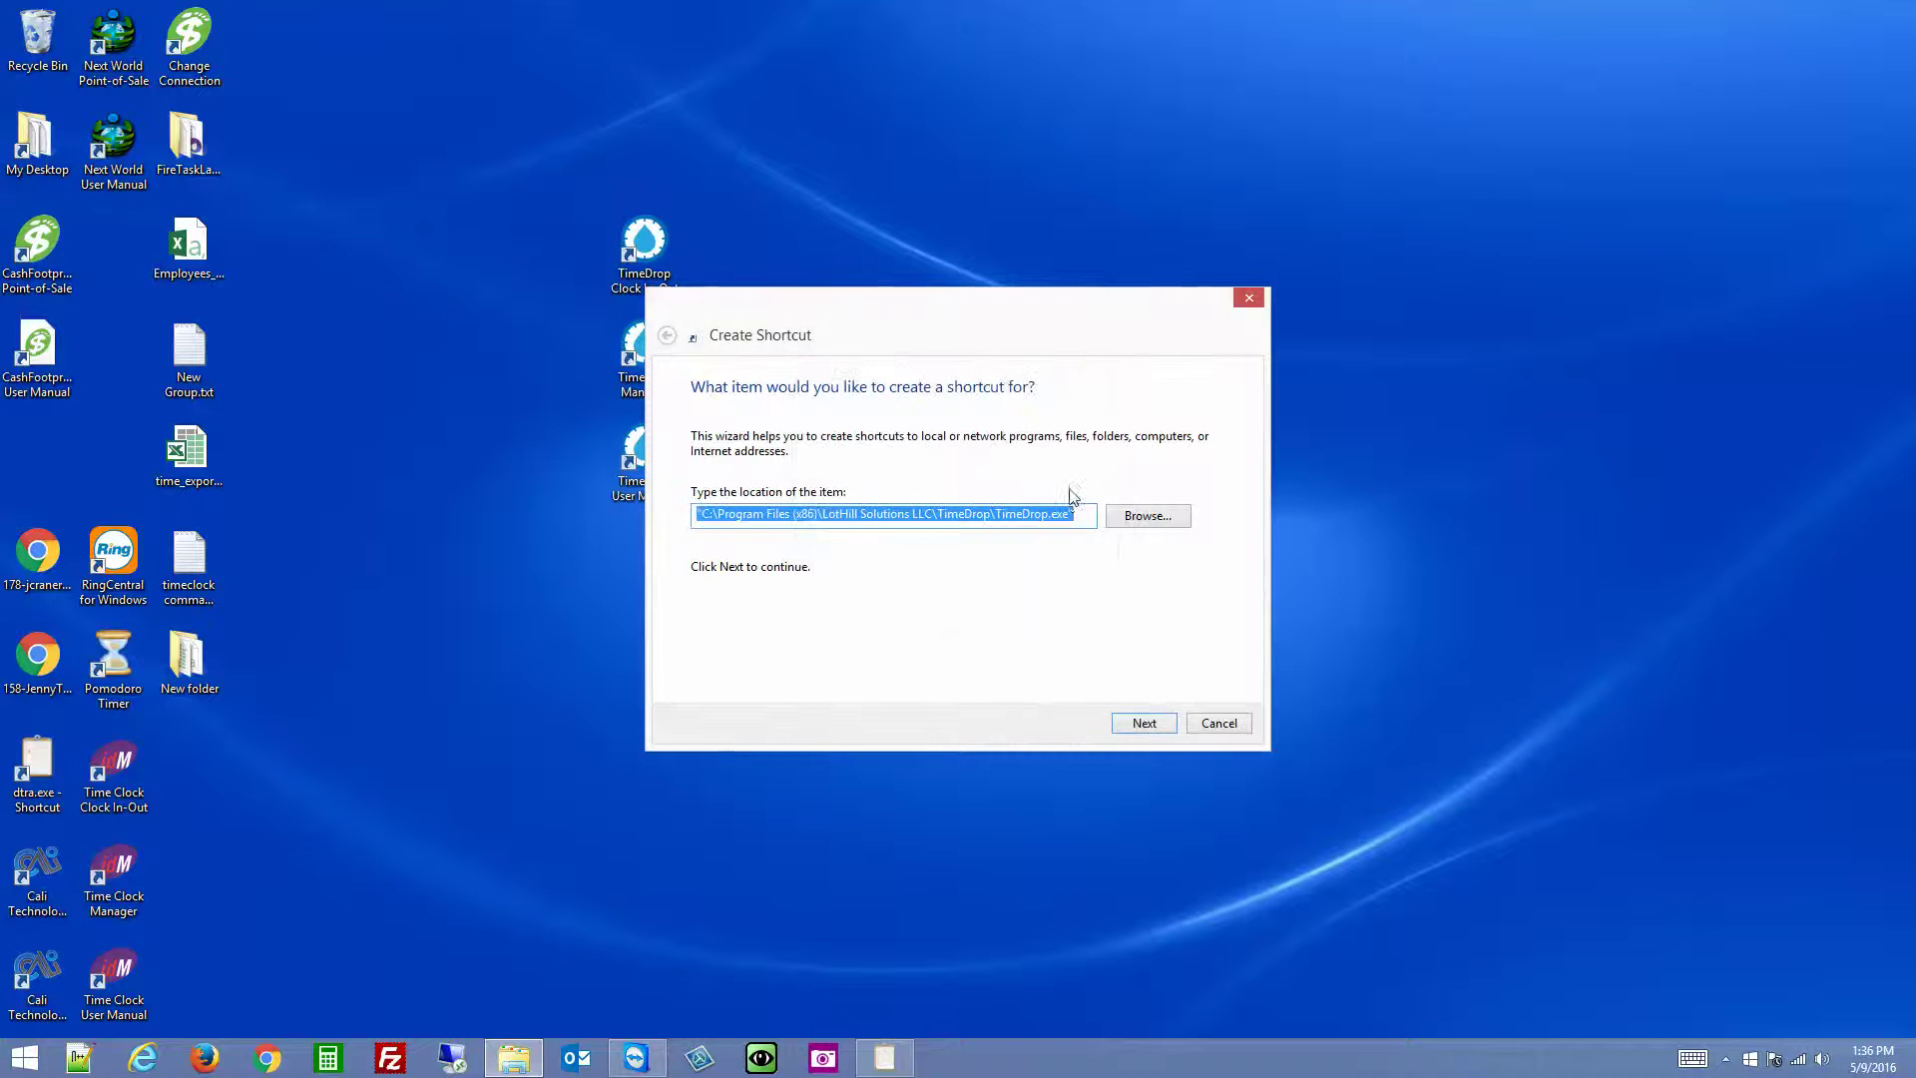
click(1077, 517)
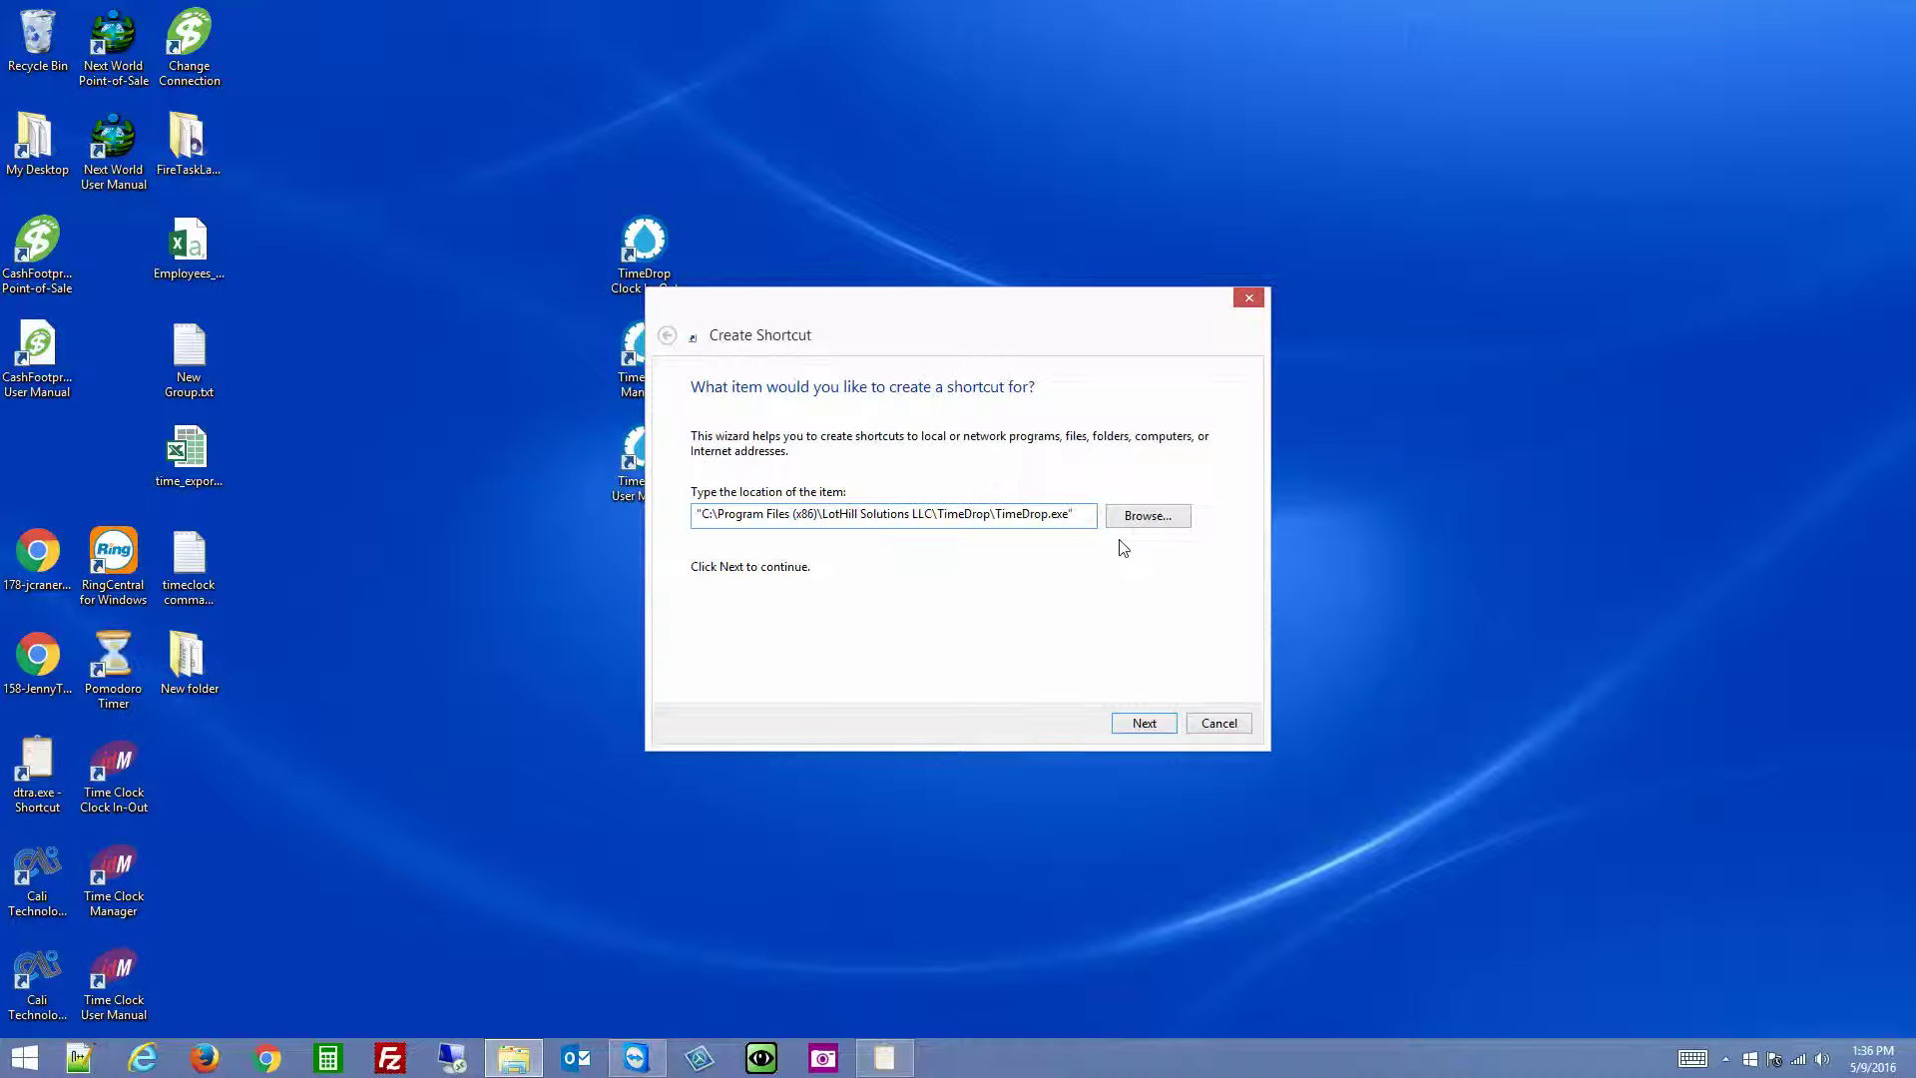
text(/connect)
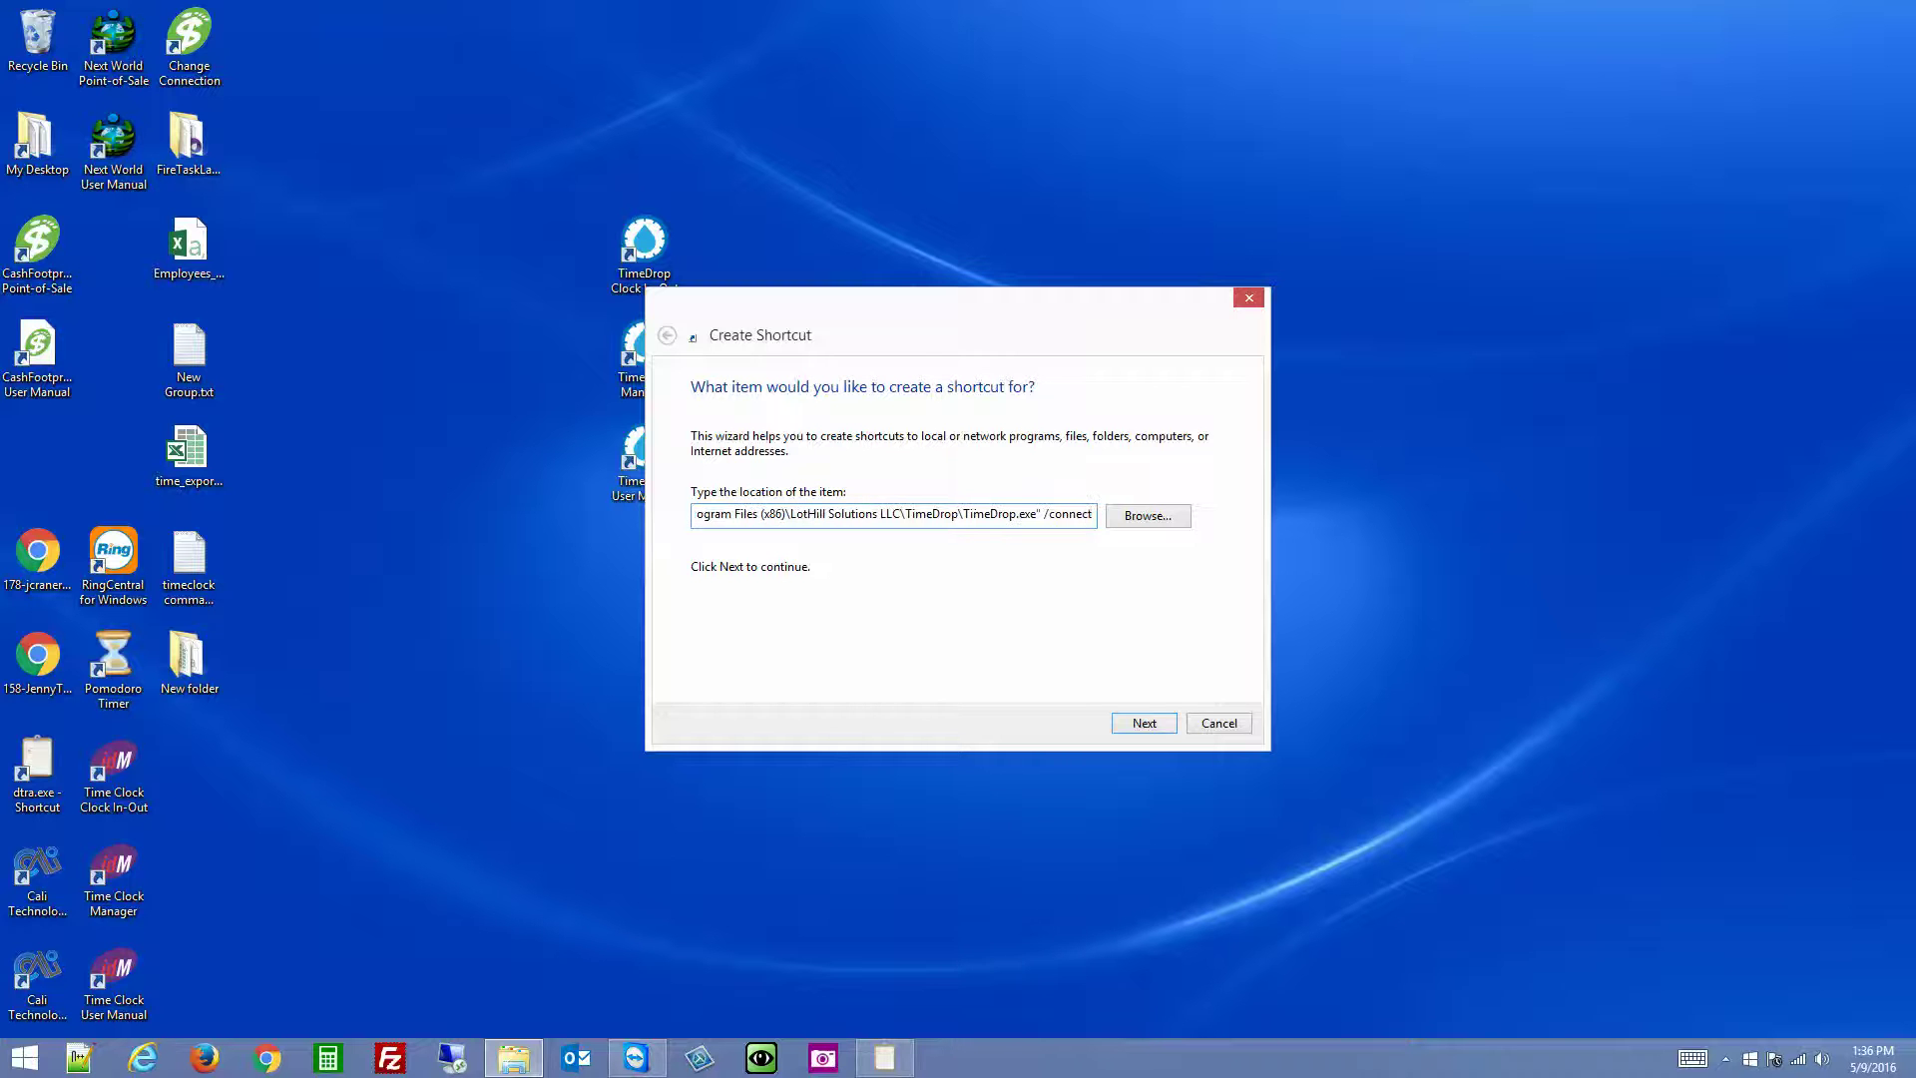
text( "")
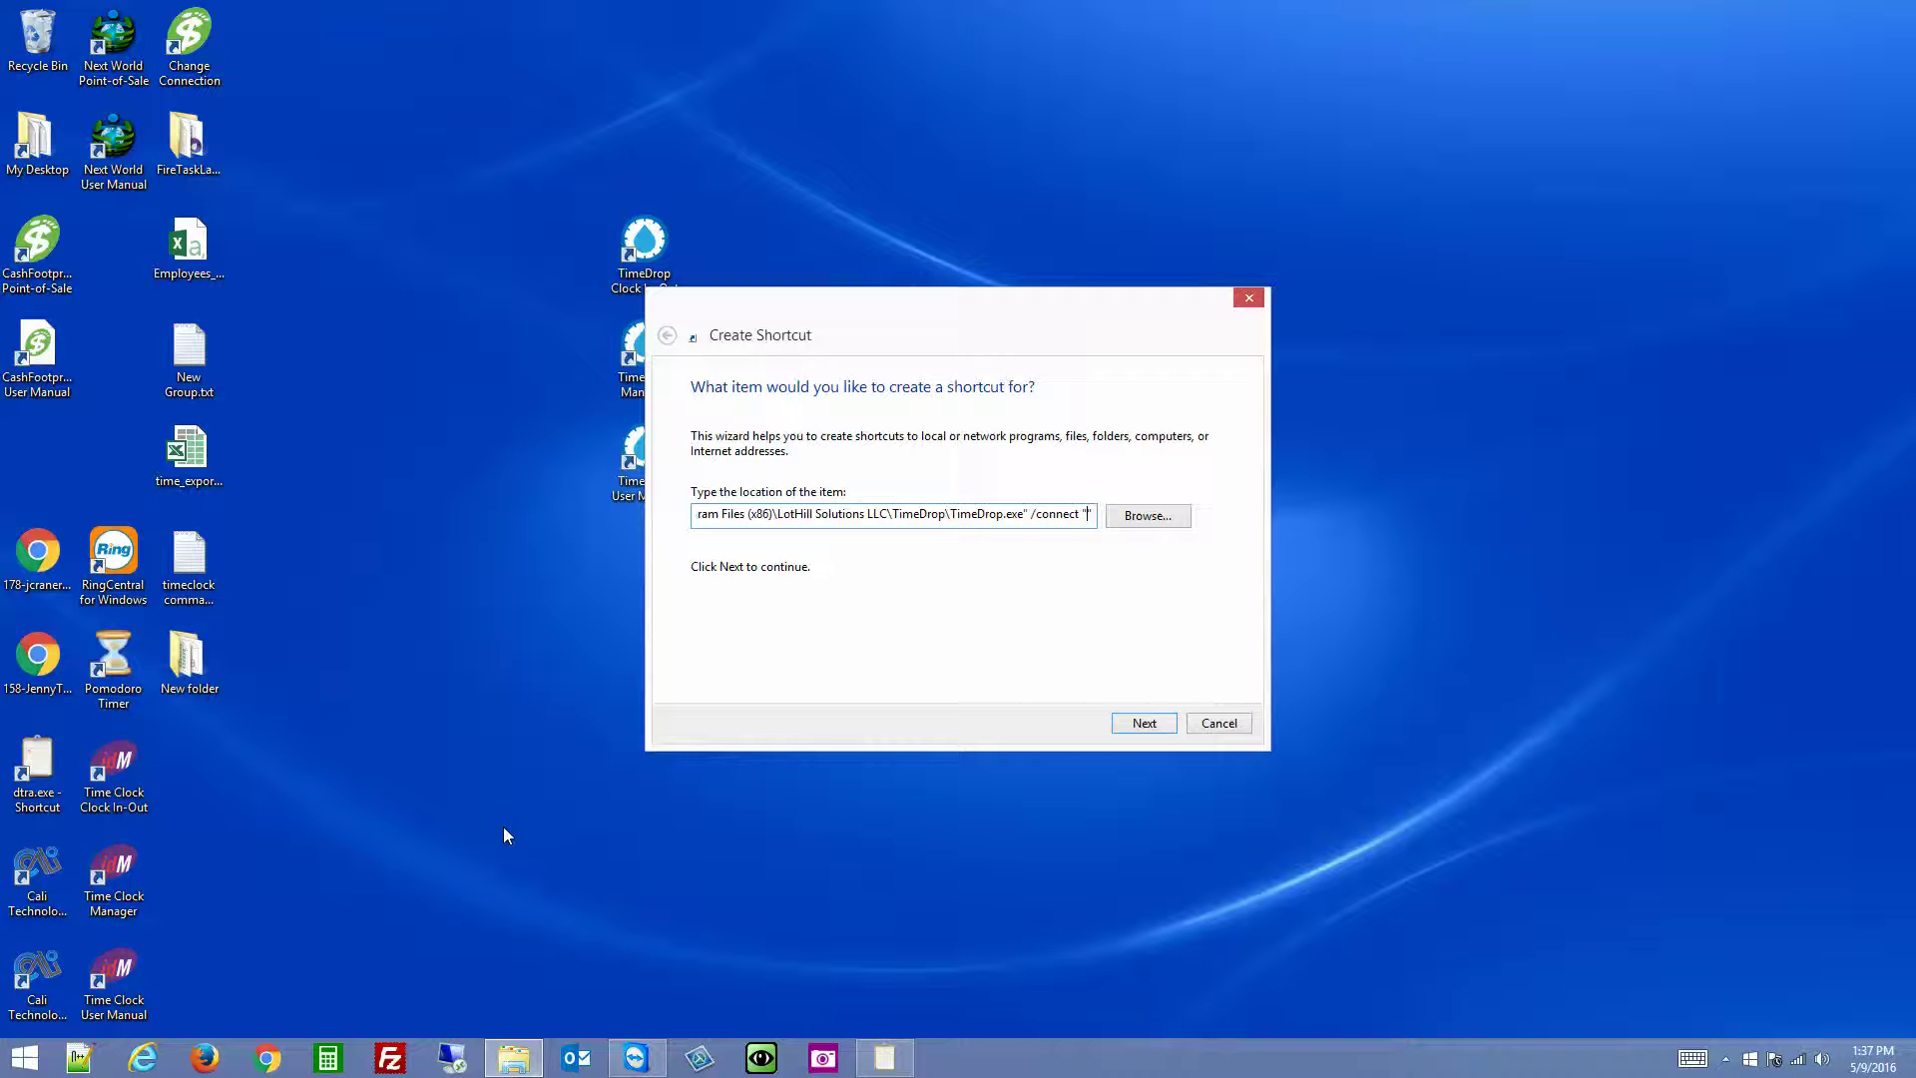
click(489, 496)
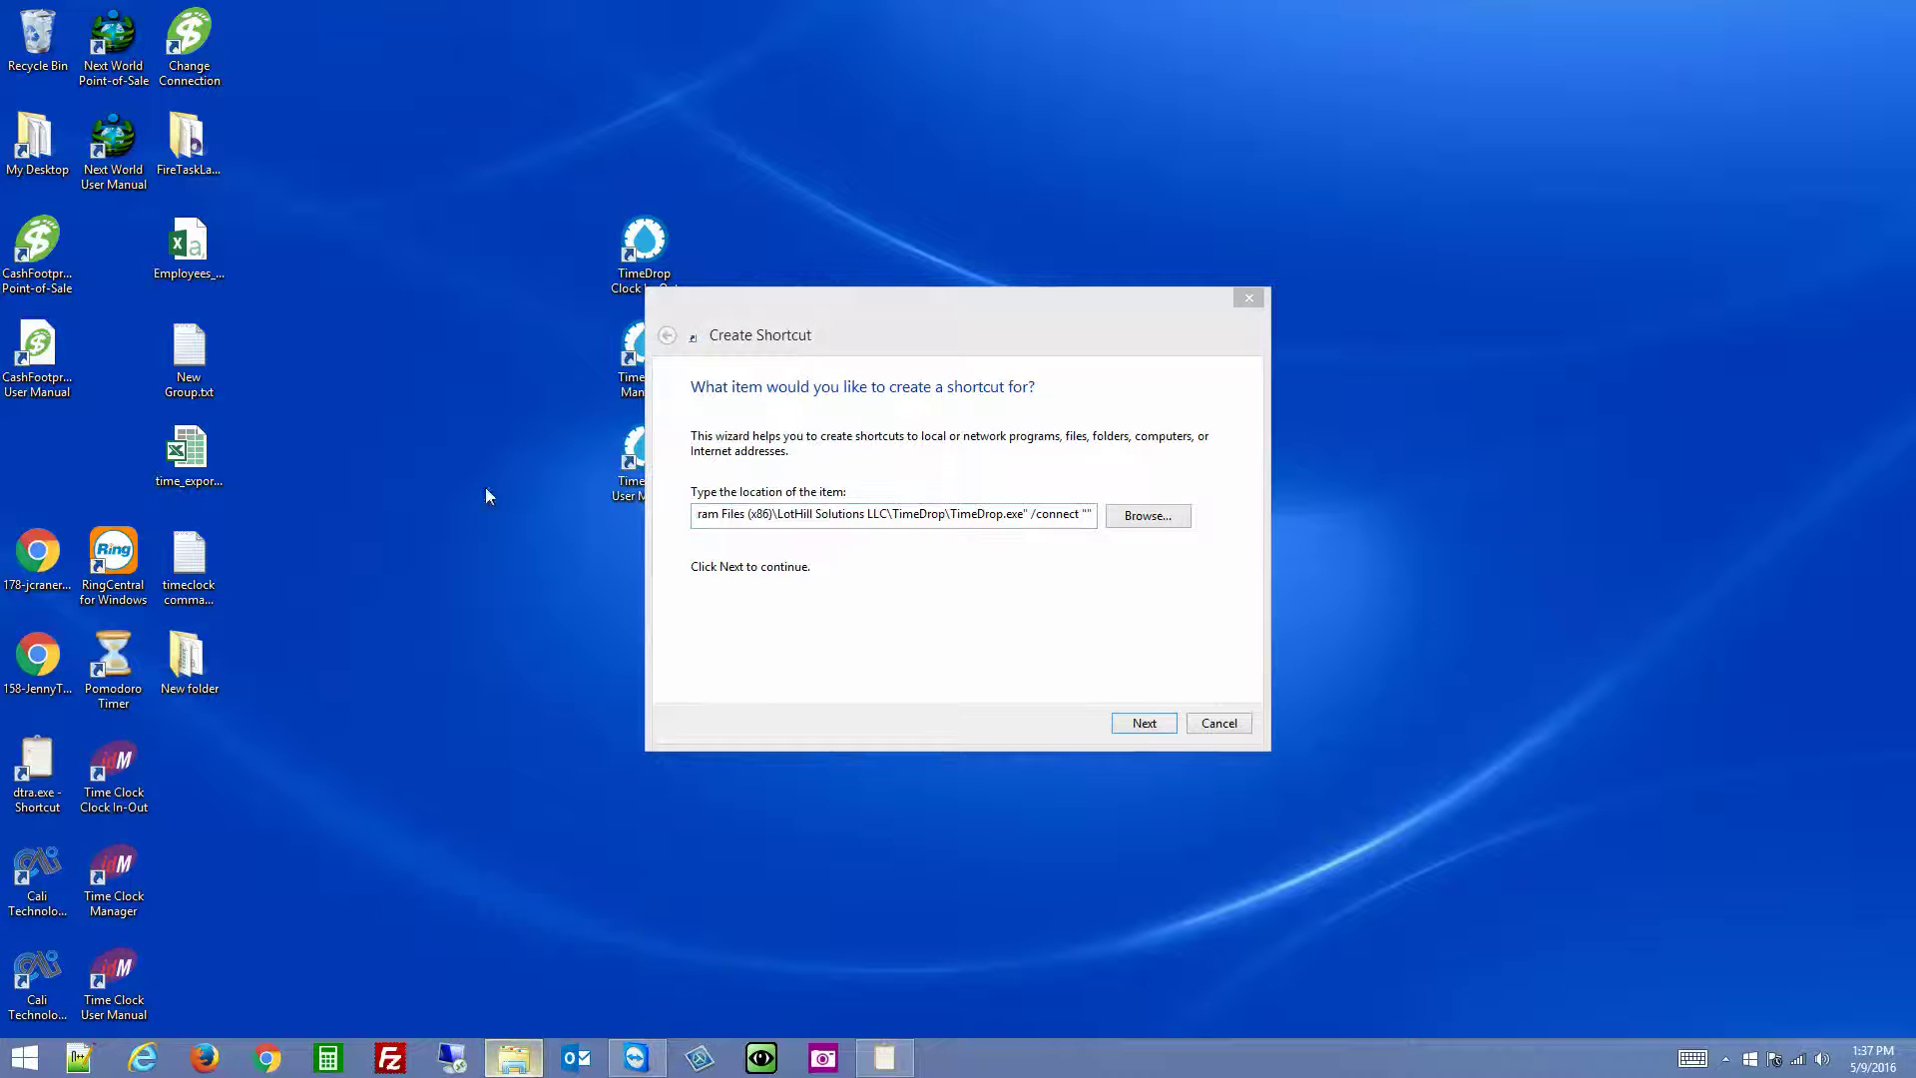
Step: Open a new File Explorer window on the LotHill (P:) drive and reveal its path
right_click(530, 1067)
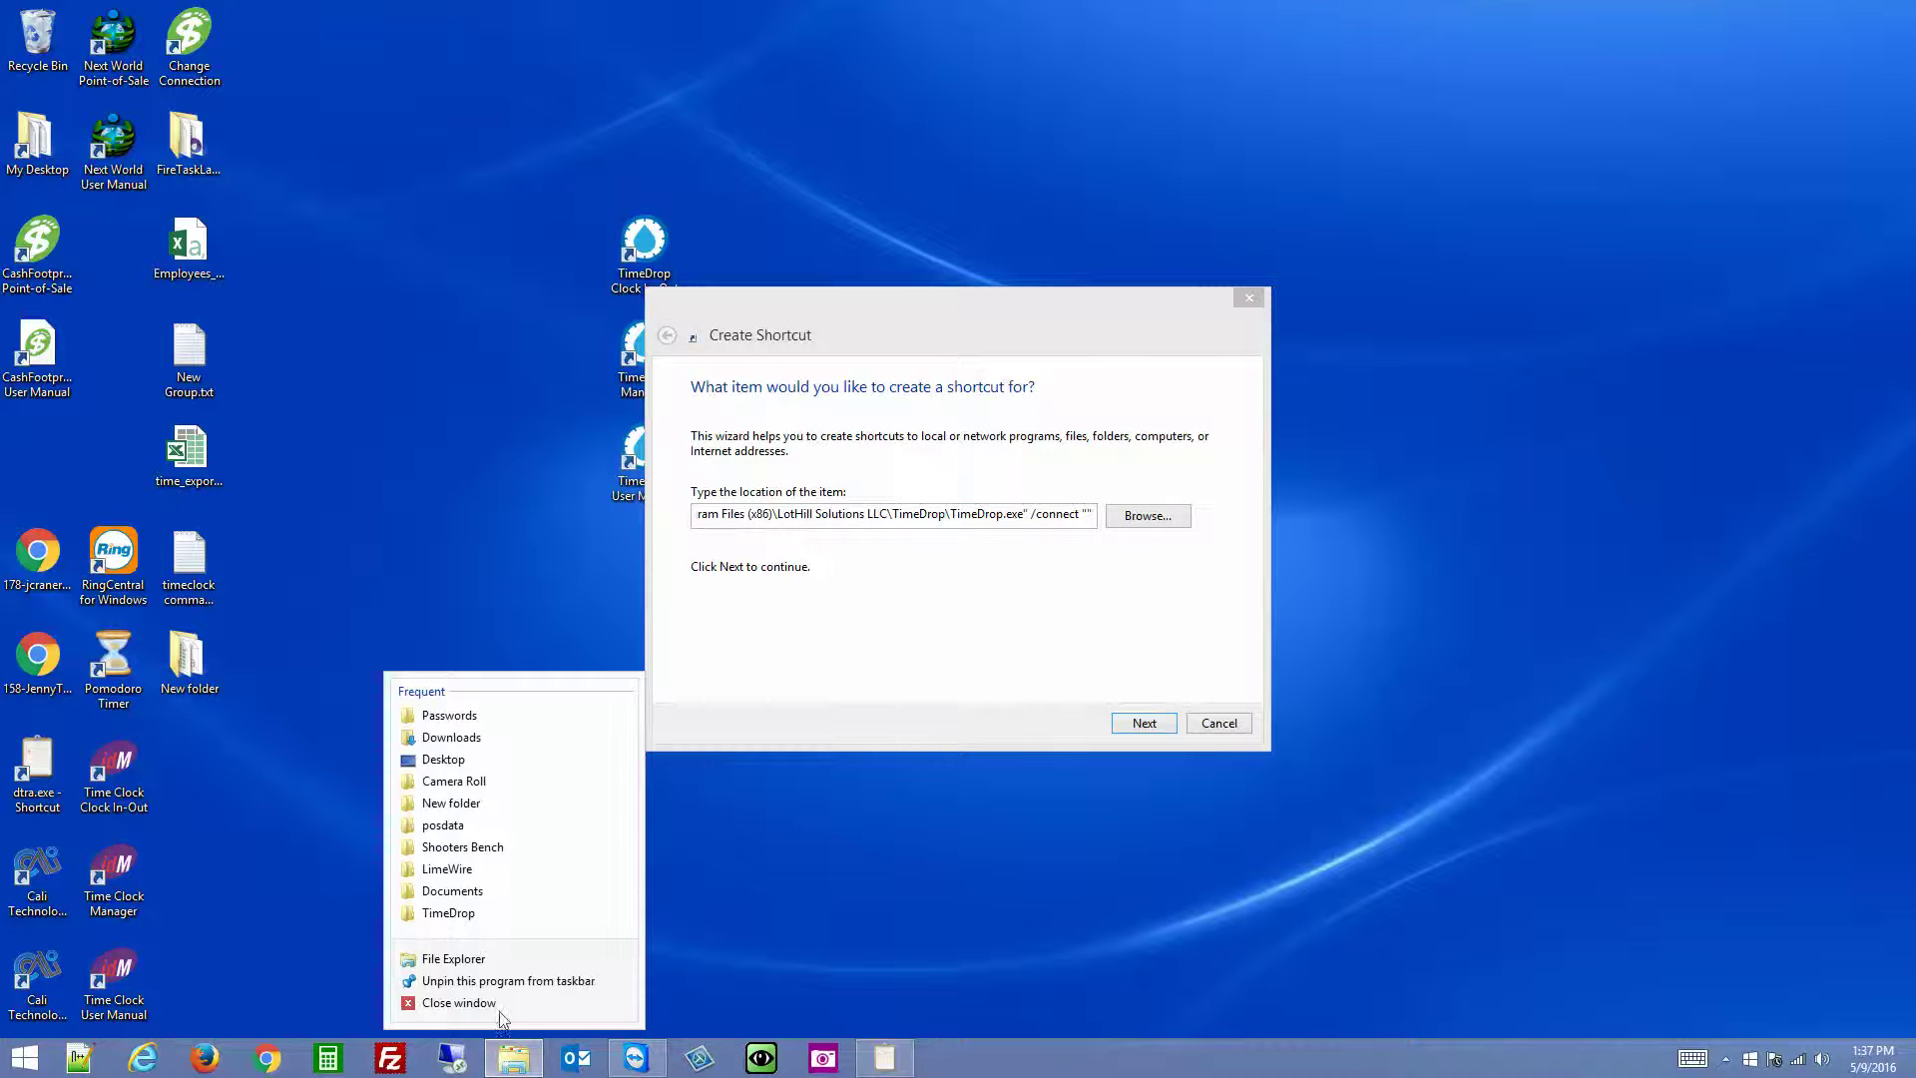
click(471, 964)
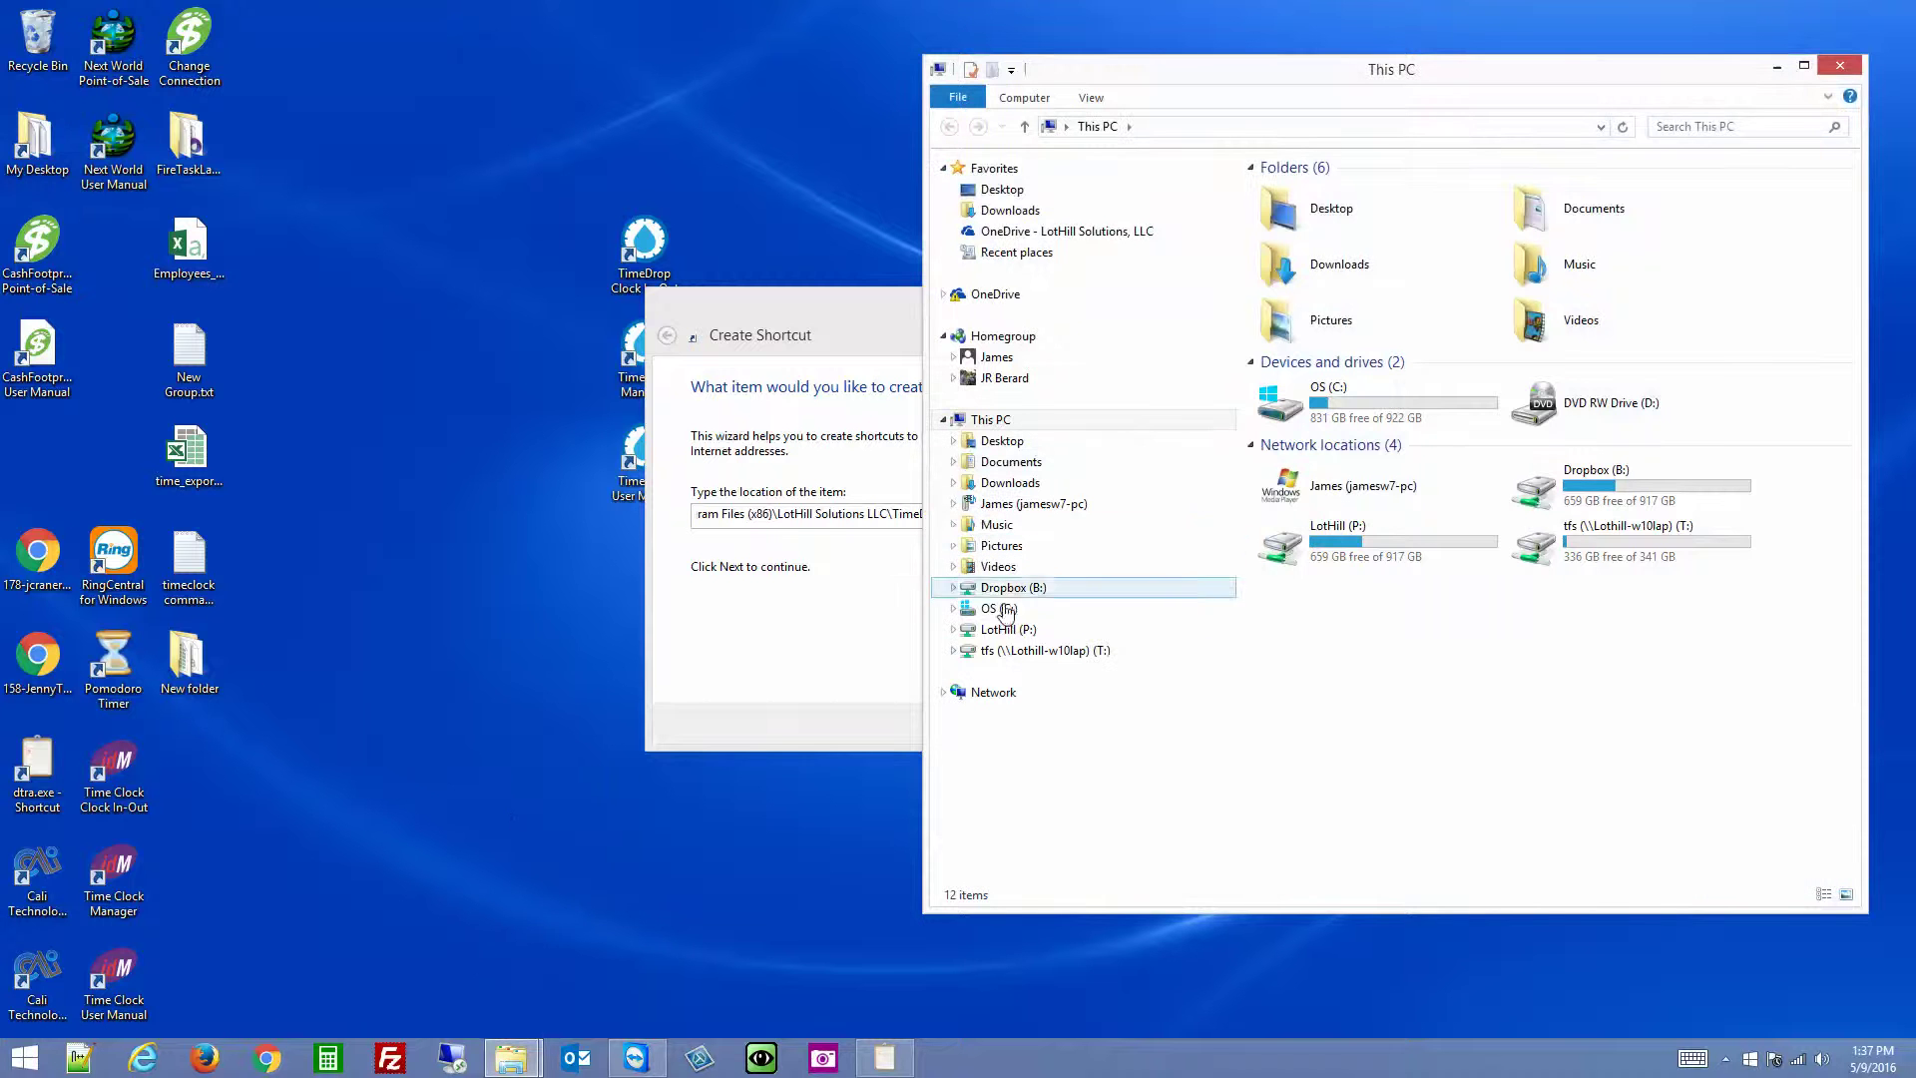
click(1016, 631)
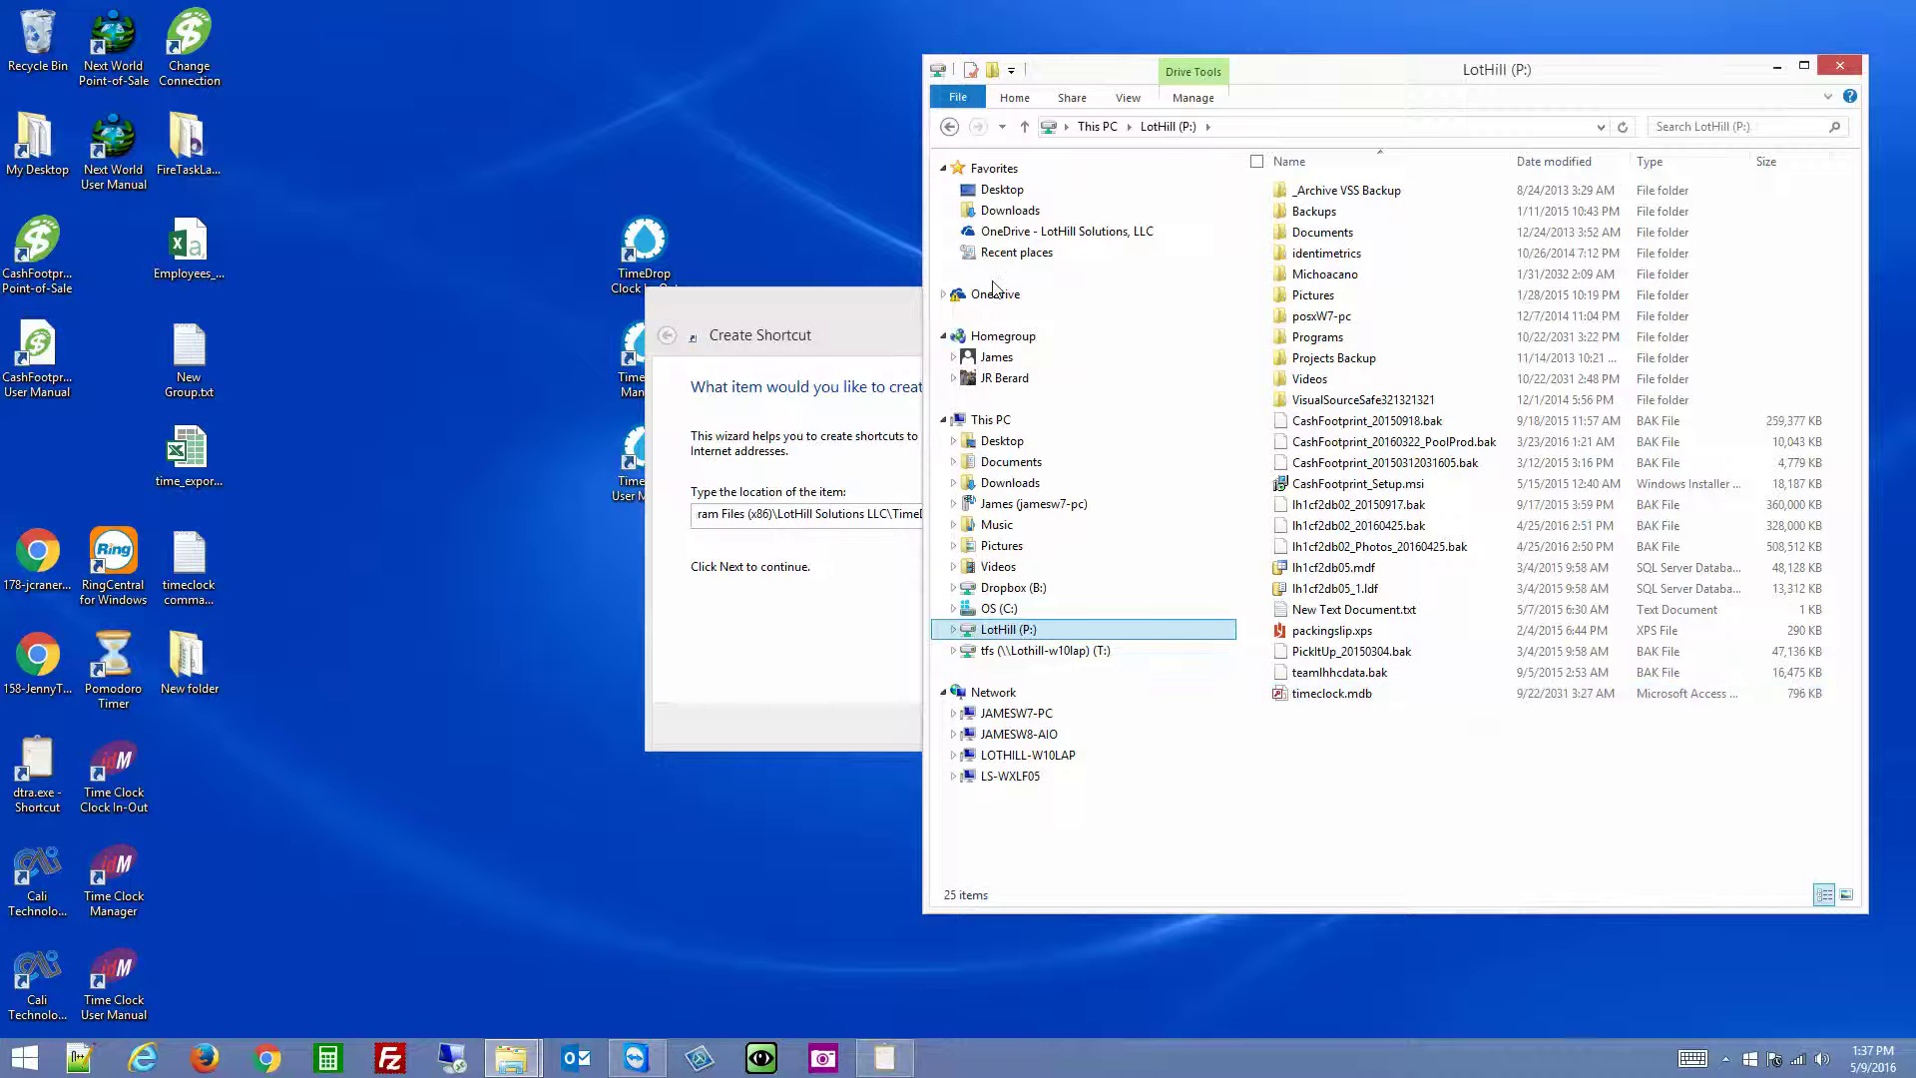
click(1014, 233)
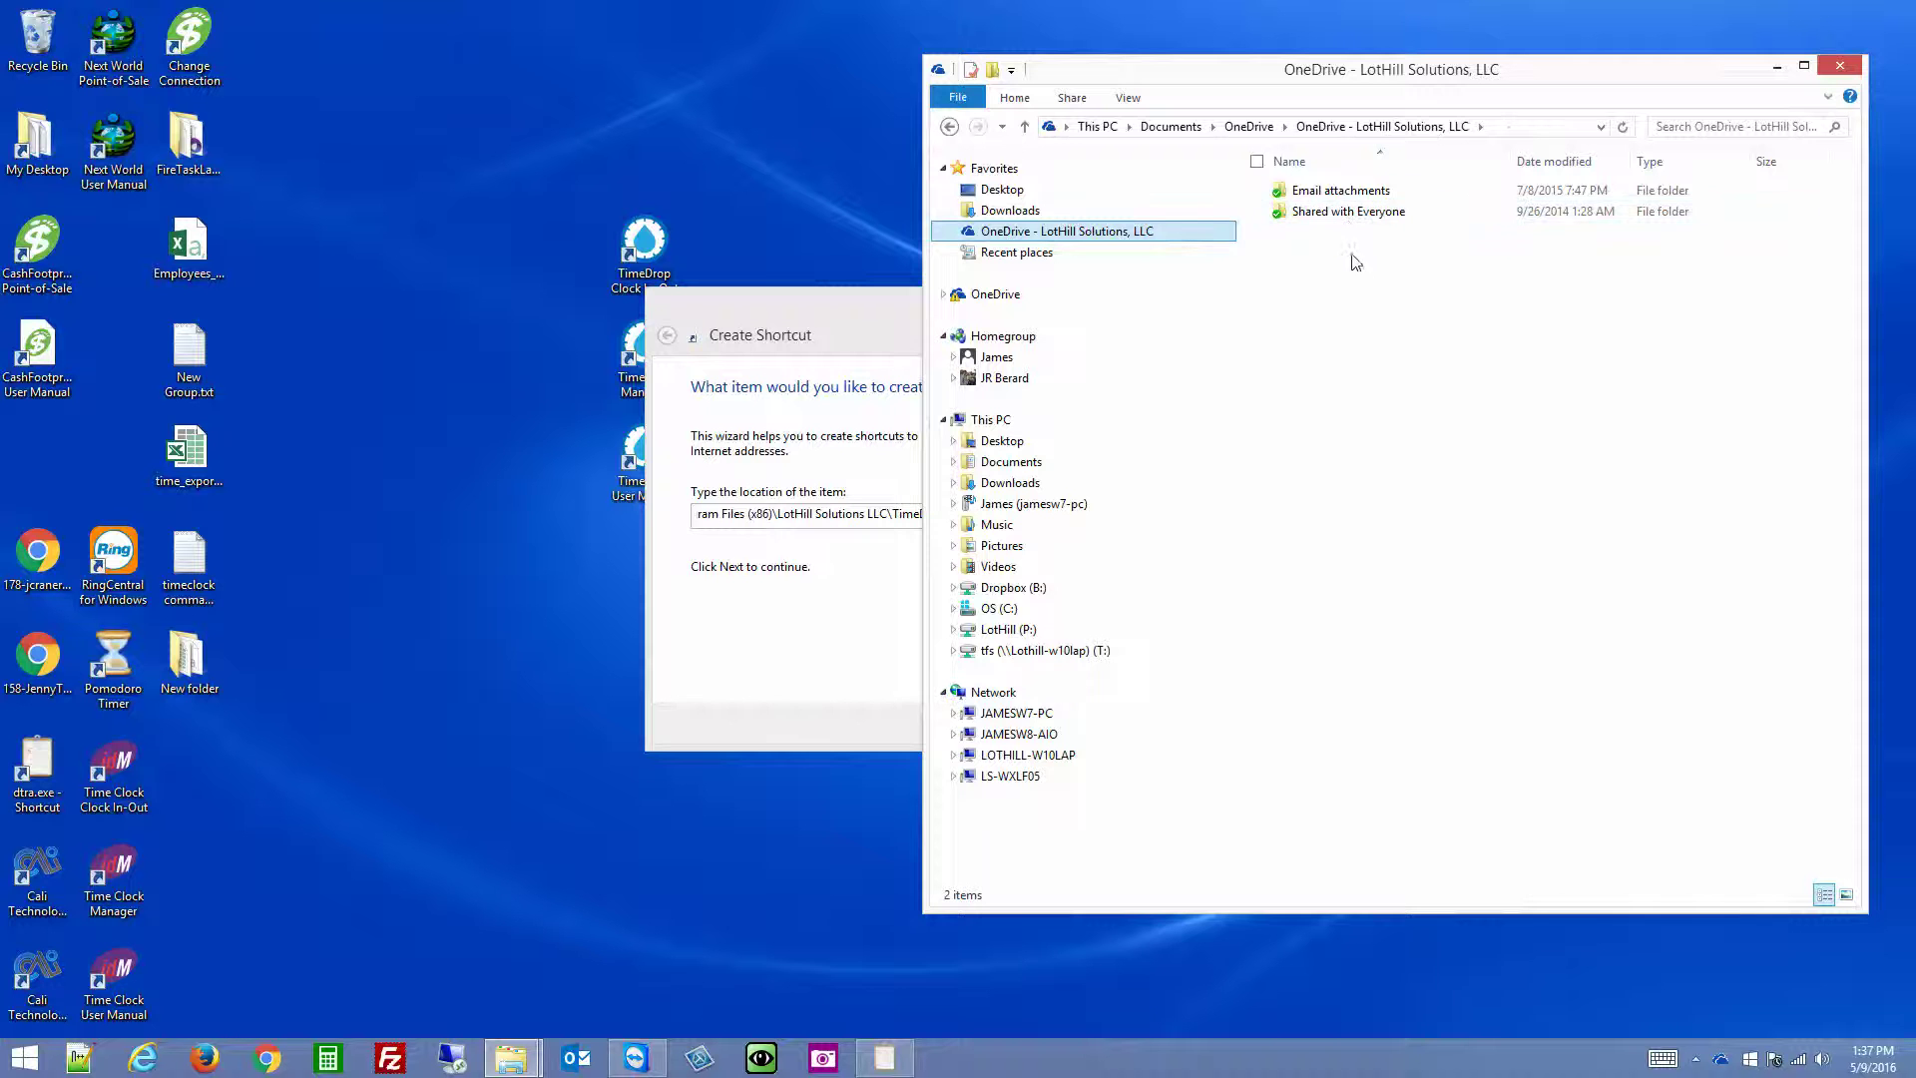
click(1512, 126)
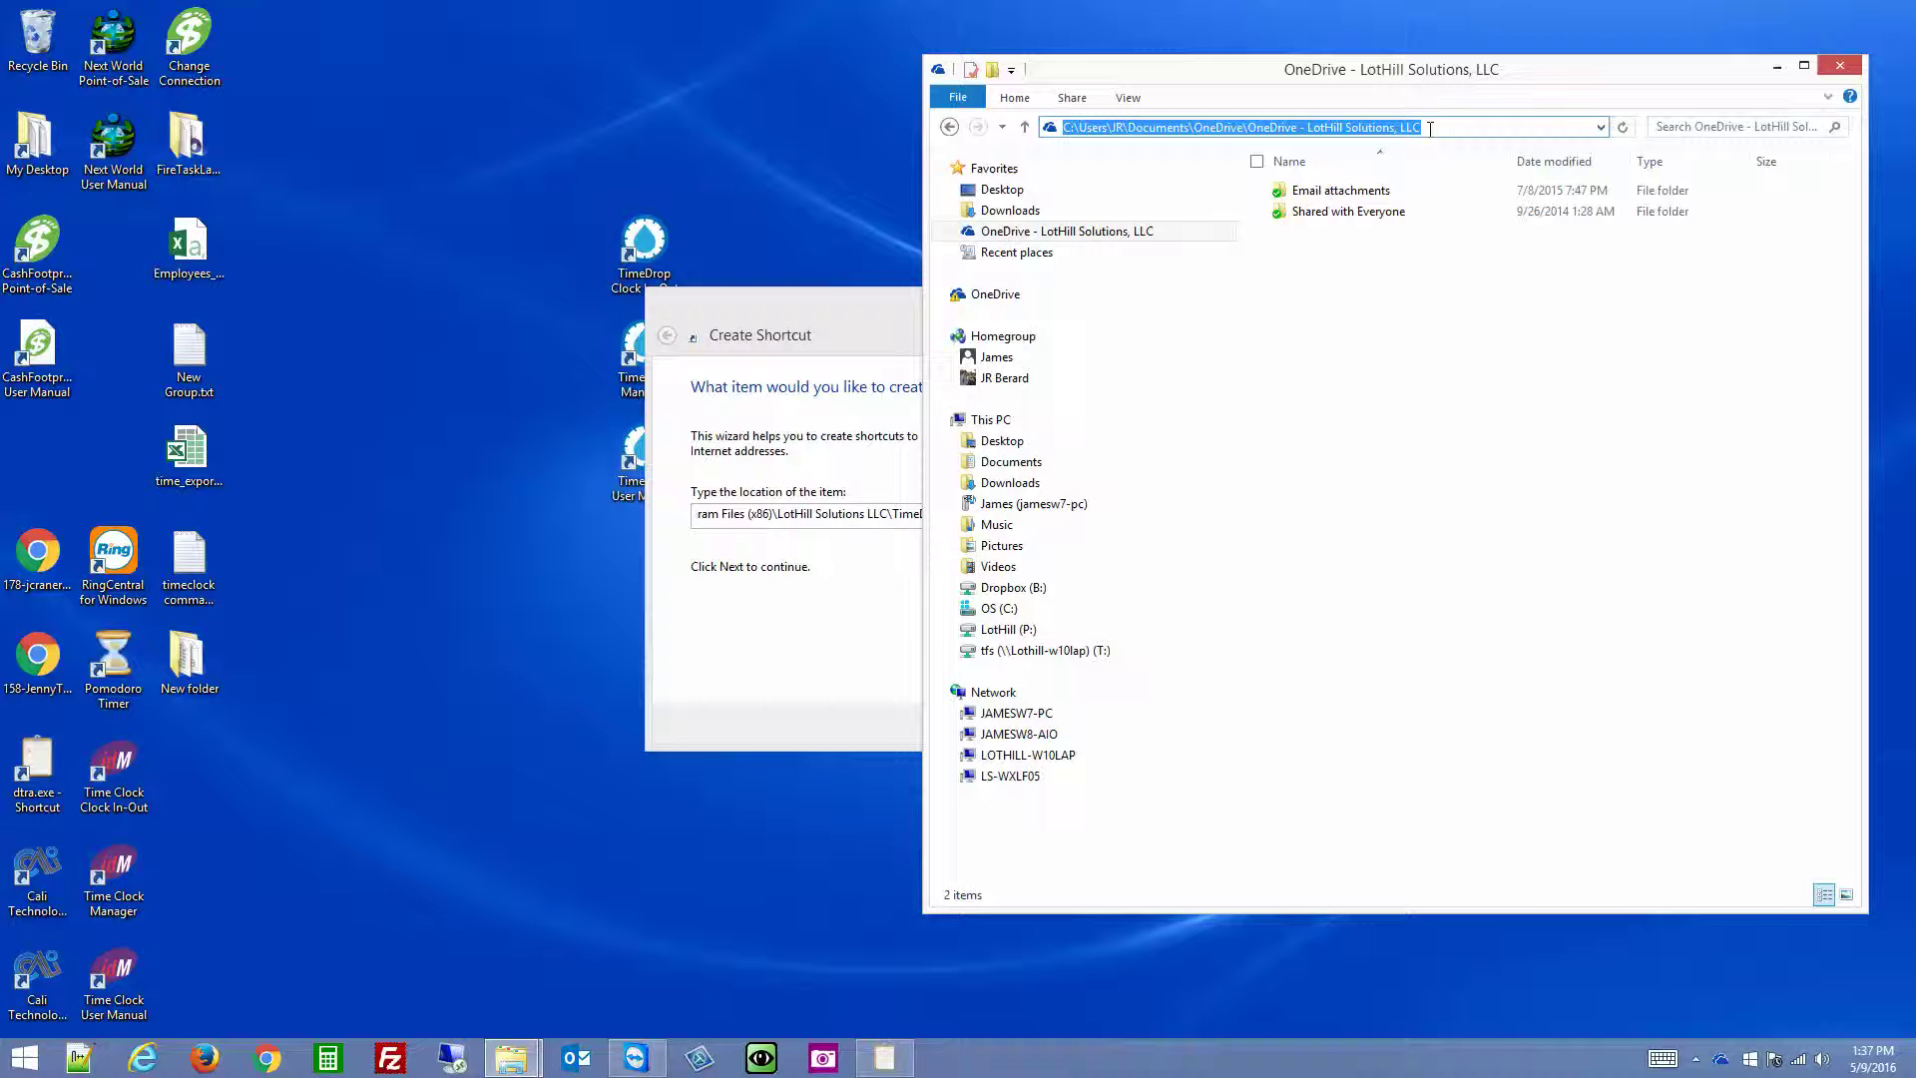
click(1046, 632)
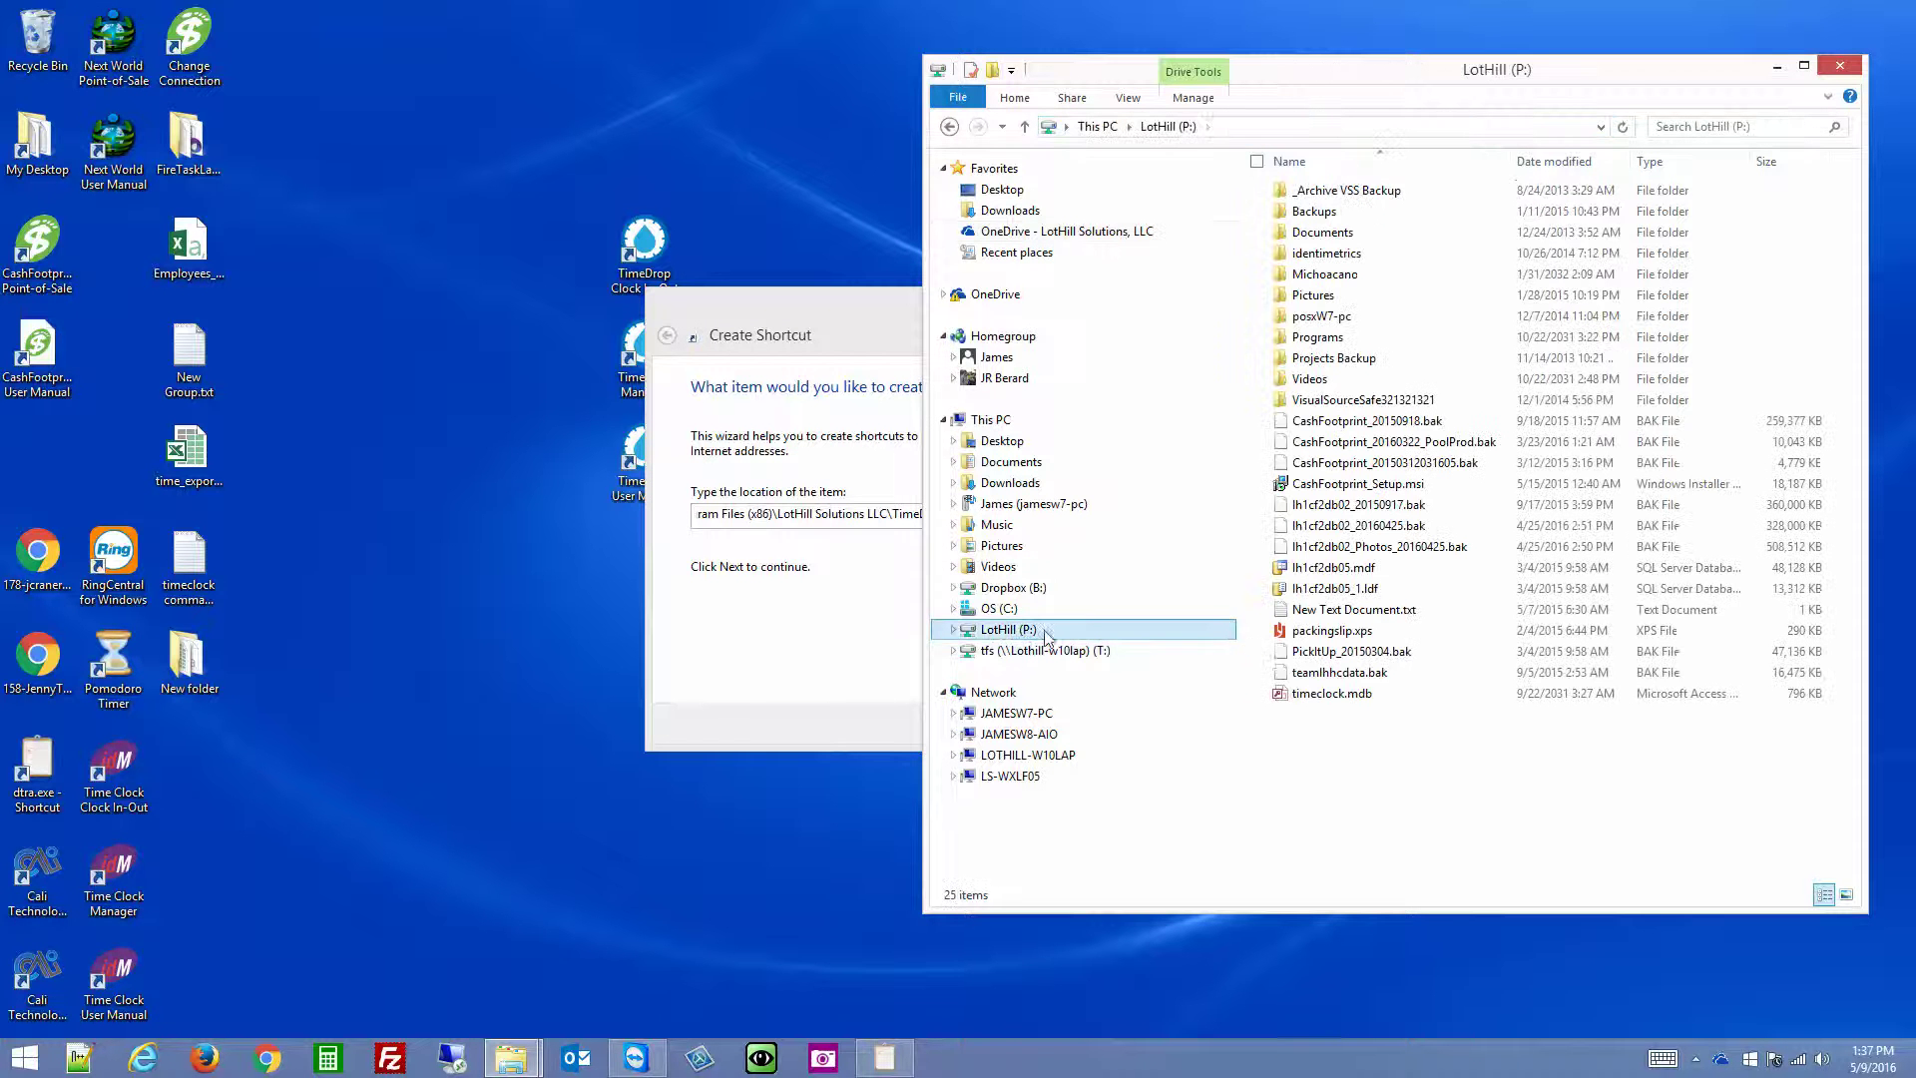
Step: Extend the address bar path to P:\timeclock.mdb and select it for copying
click(1360, 702)
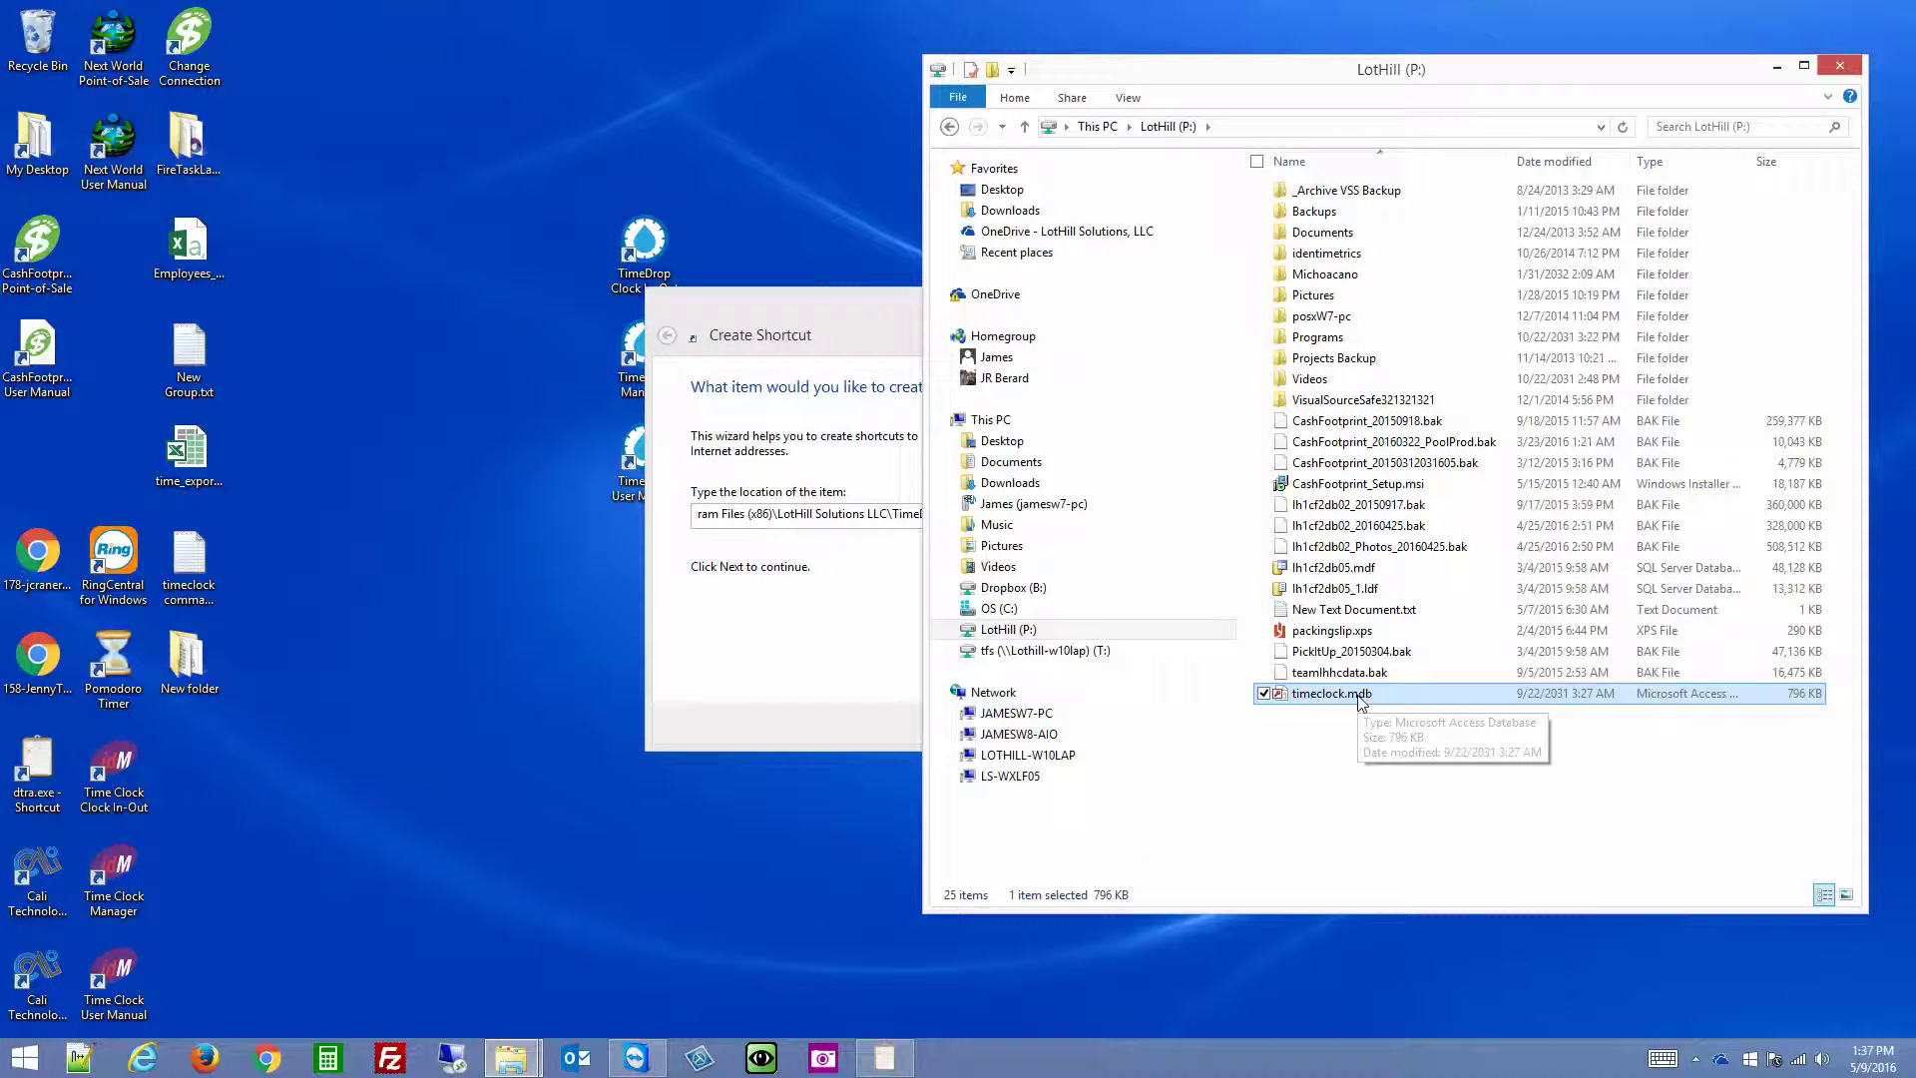
click(1359, 699)
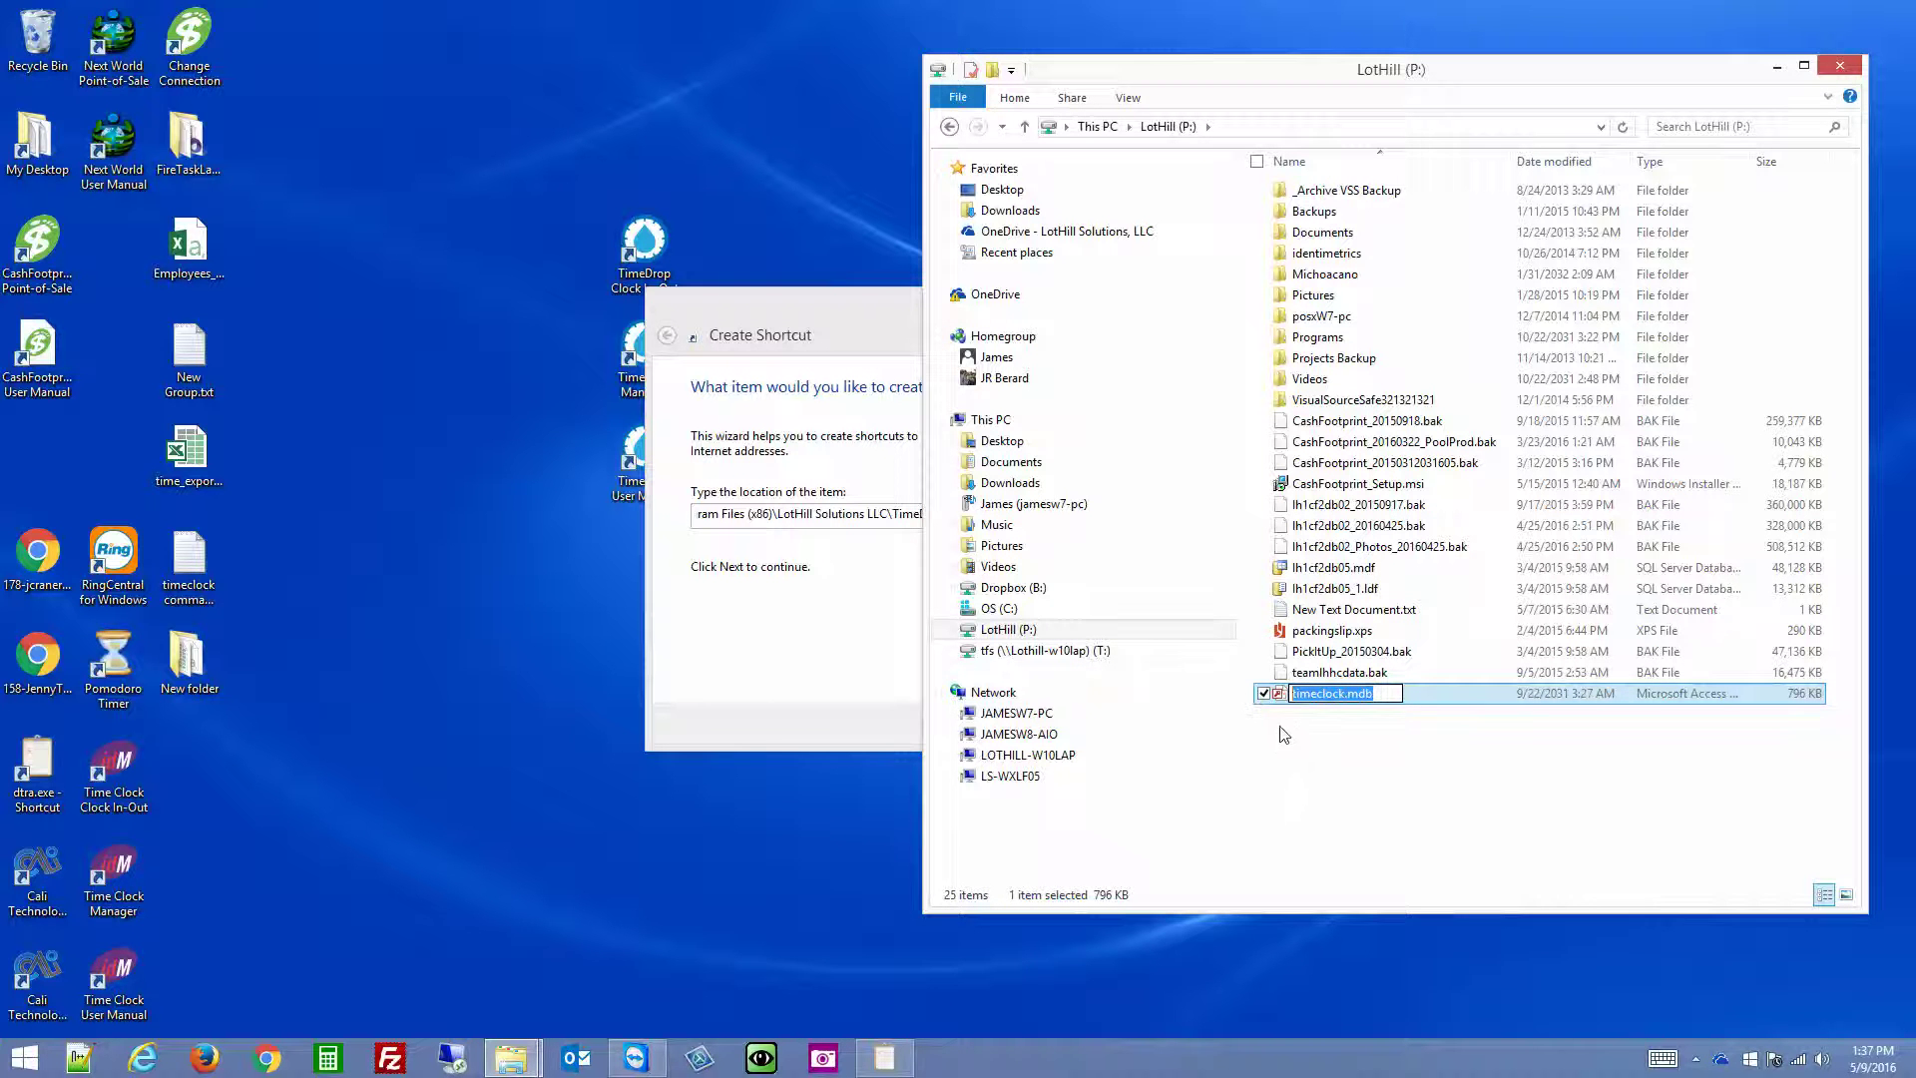
click(1337, 126)
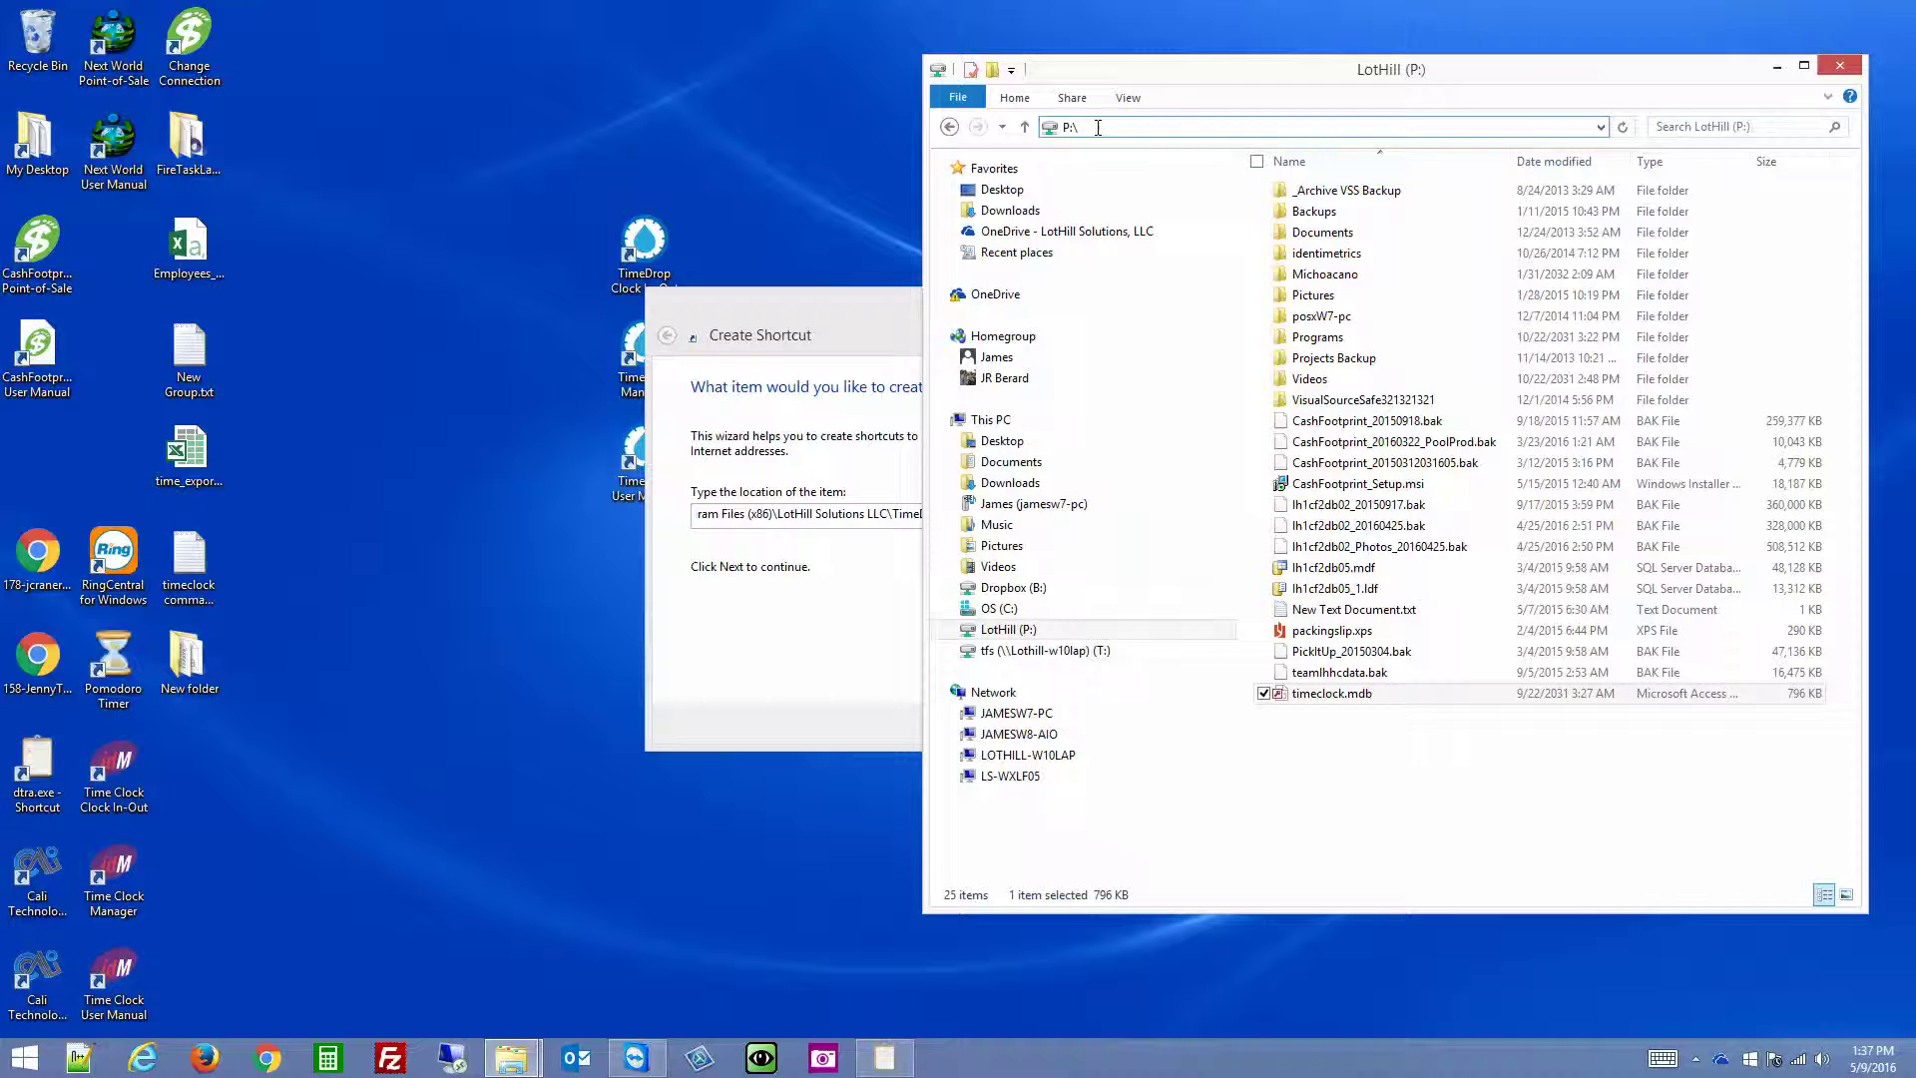
text(timeclock.mdb)
key(ctrl+a)
key(ctrl+c)
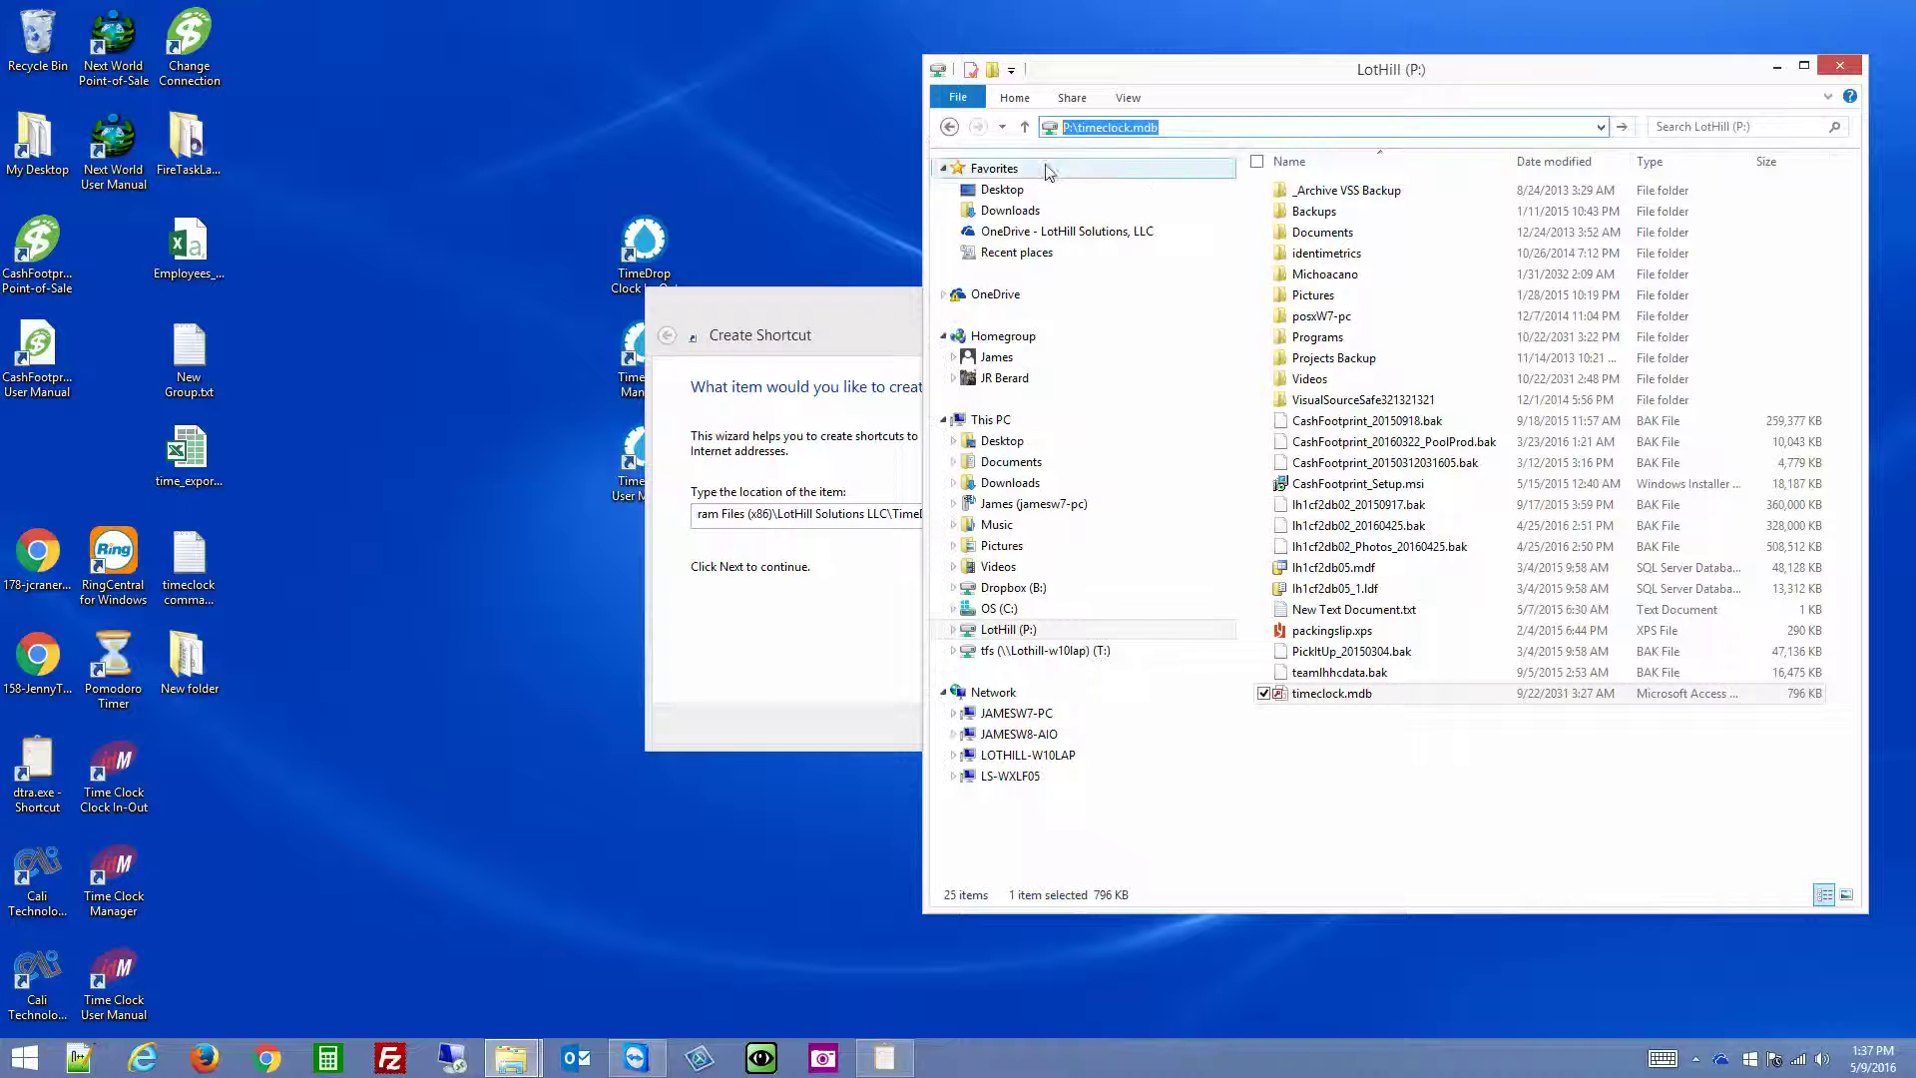
Step: Paste P:\timeclock.mdb inside the quotes after /connect and continue to naming
click(836, 548)
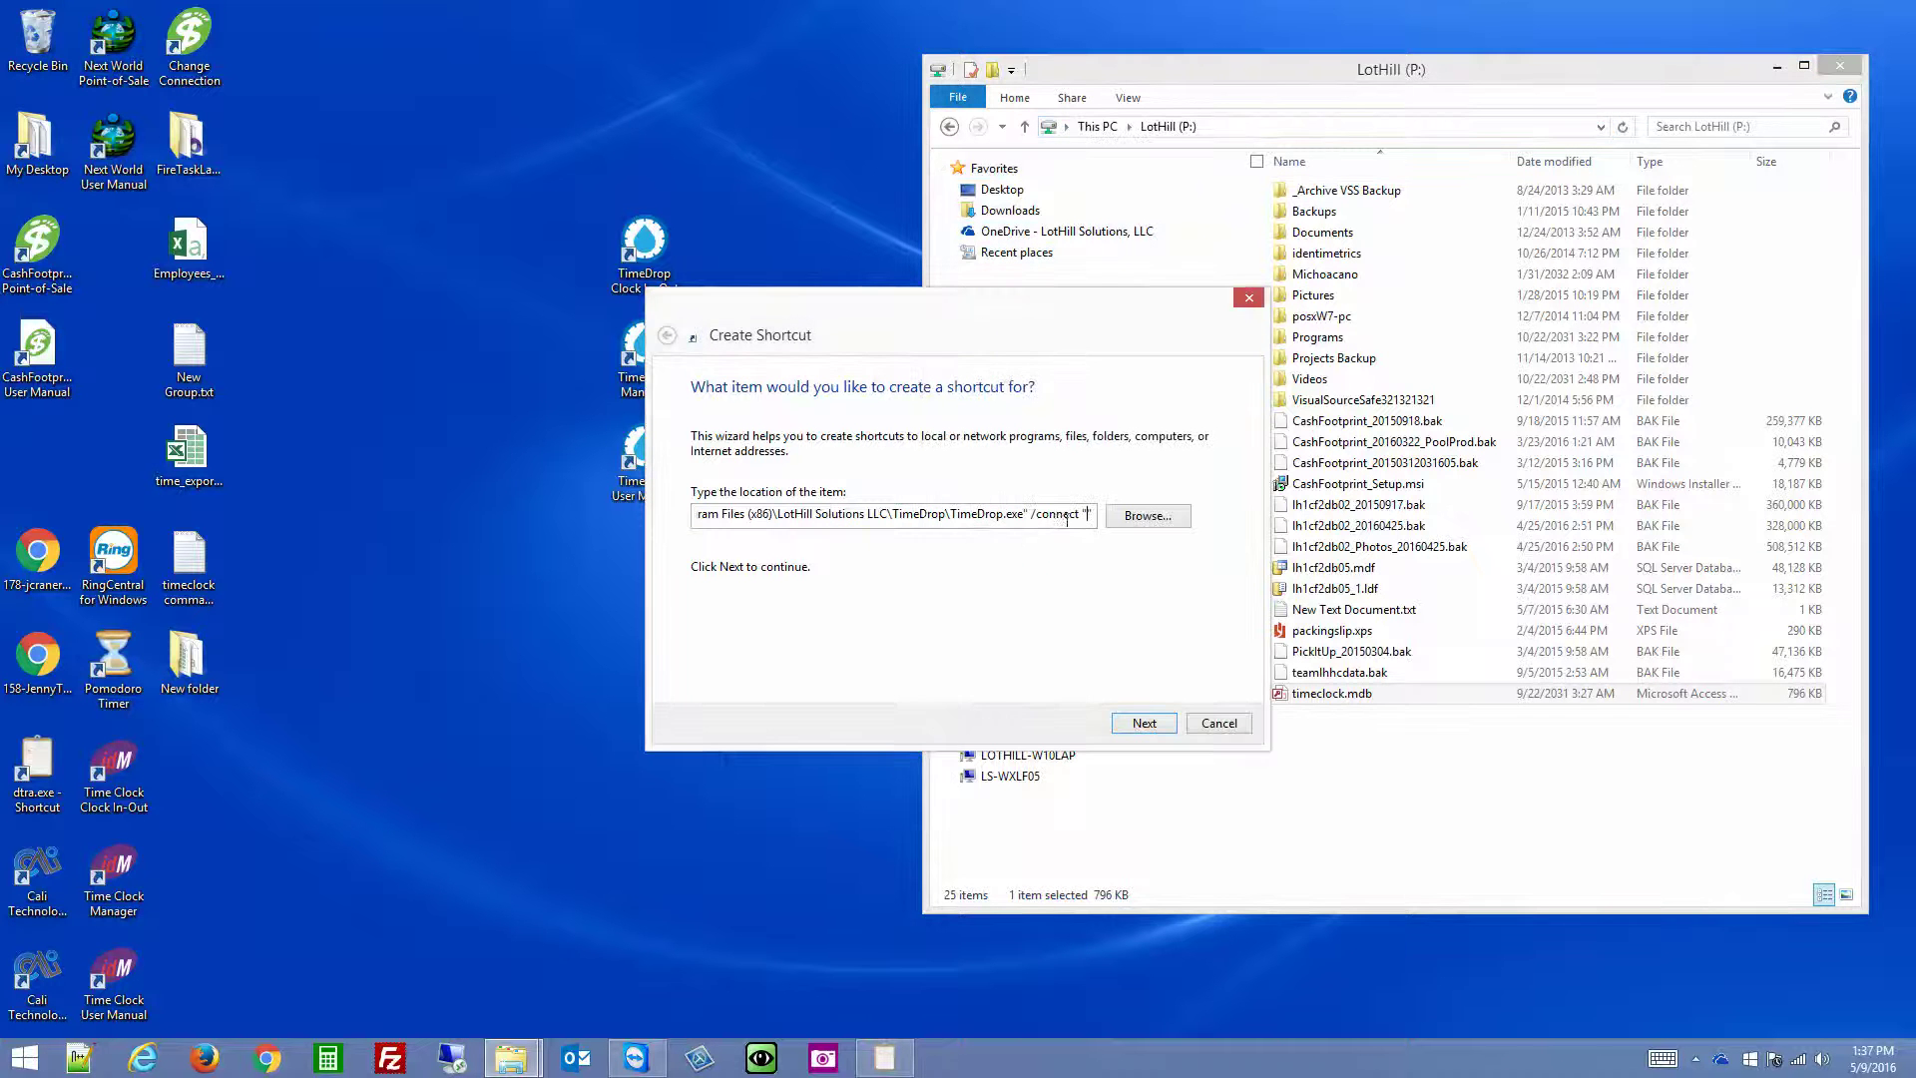
key(ctrl+v)
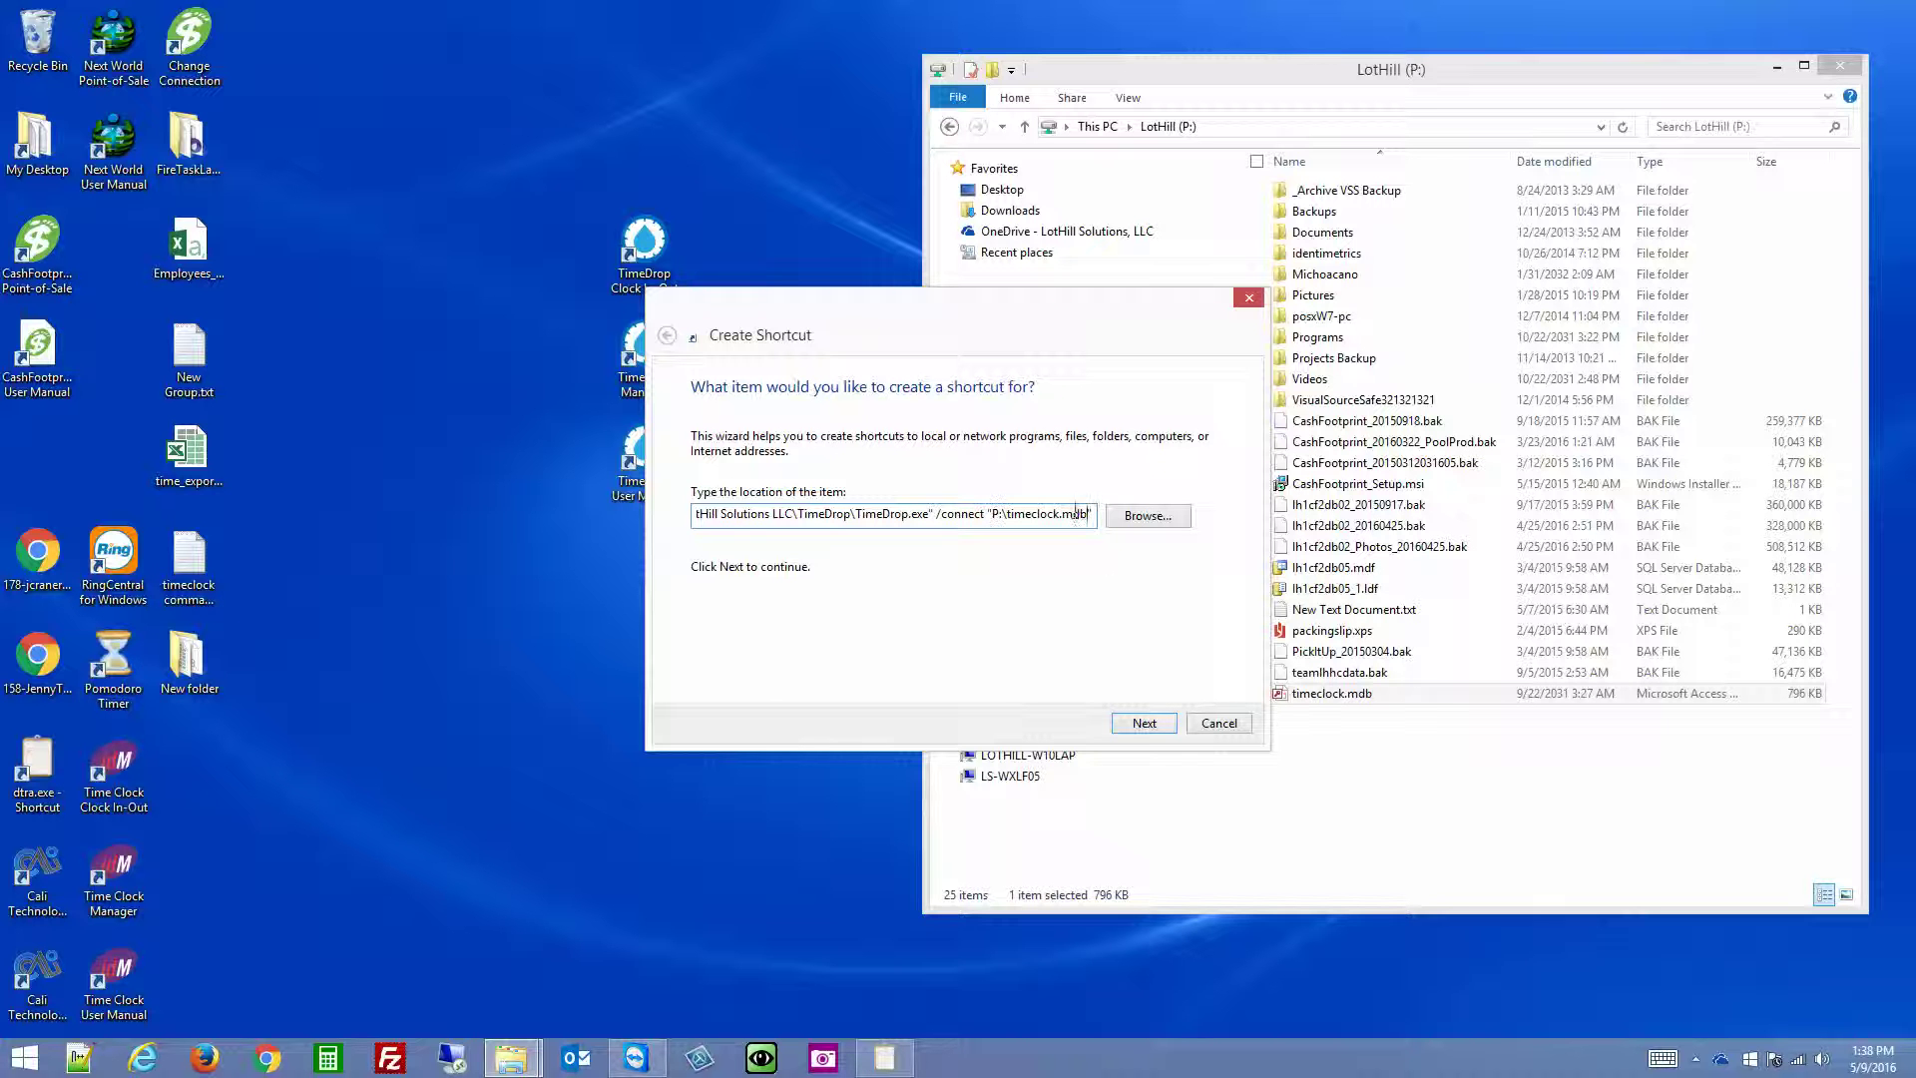
click(1153, 726)
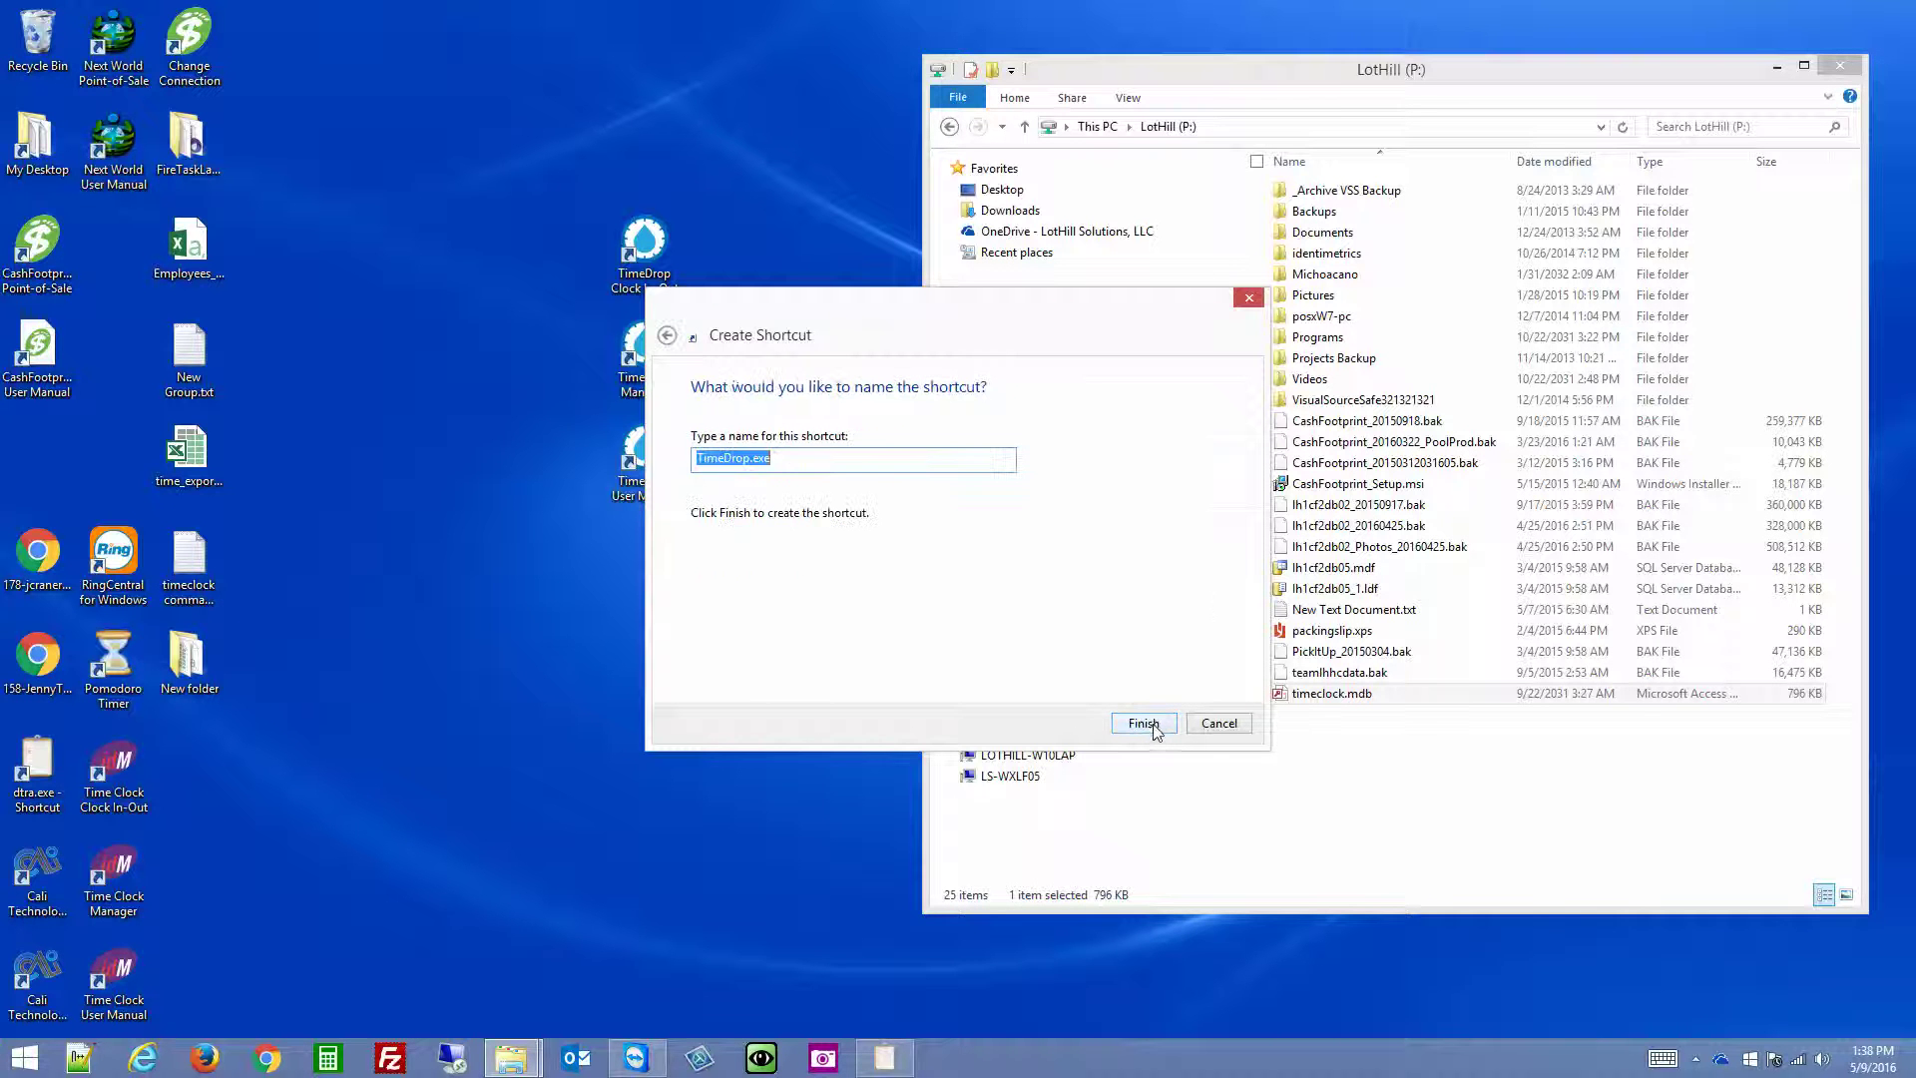
Step: Replace the .exe extension in the shortcut name with 'P Drive TimeClock'
drag(753, 460, 893, 468)
key(BackSpace)
key(BackSpace)
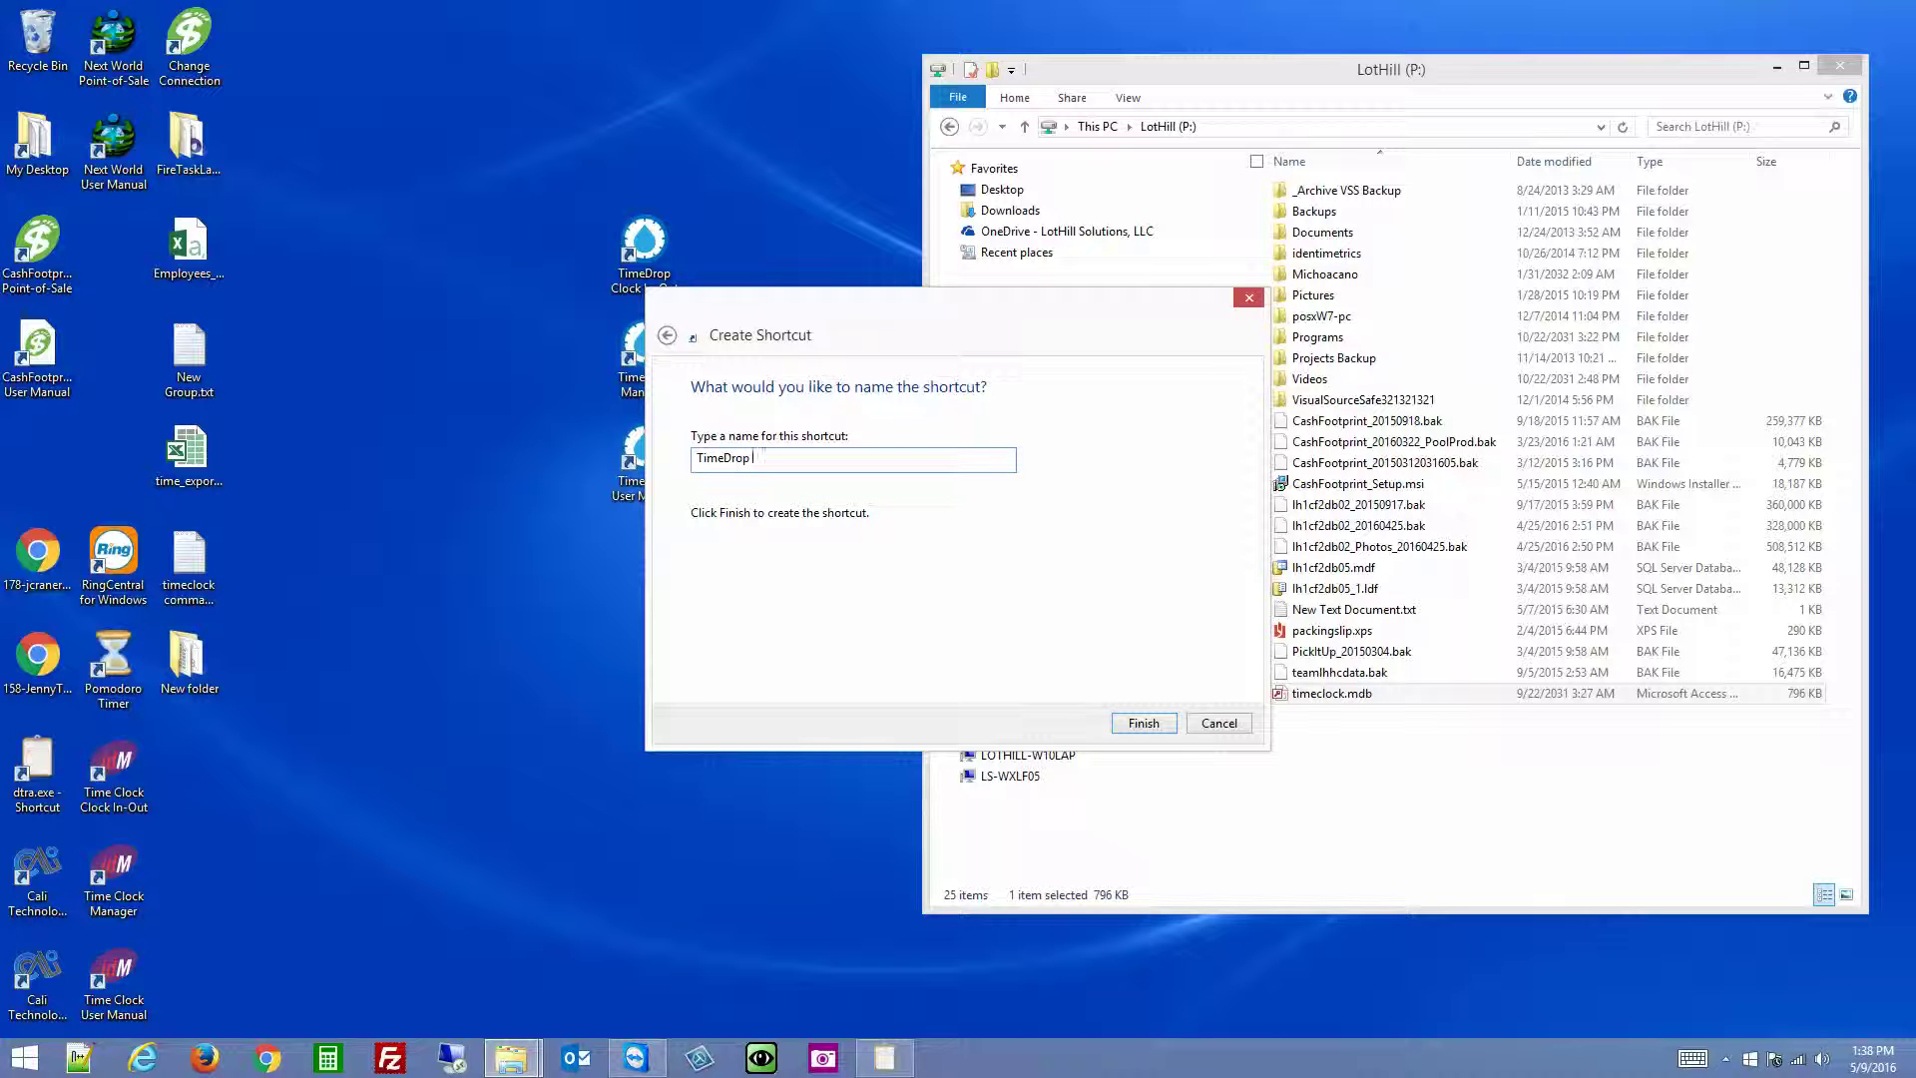
text(P Drive TimeClock)
Step: Finish the shortcut and place it beside the Clock In-Out, Manager and User Manual icons
click(1143, 723)
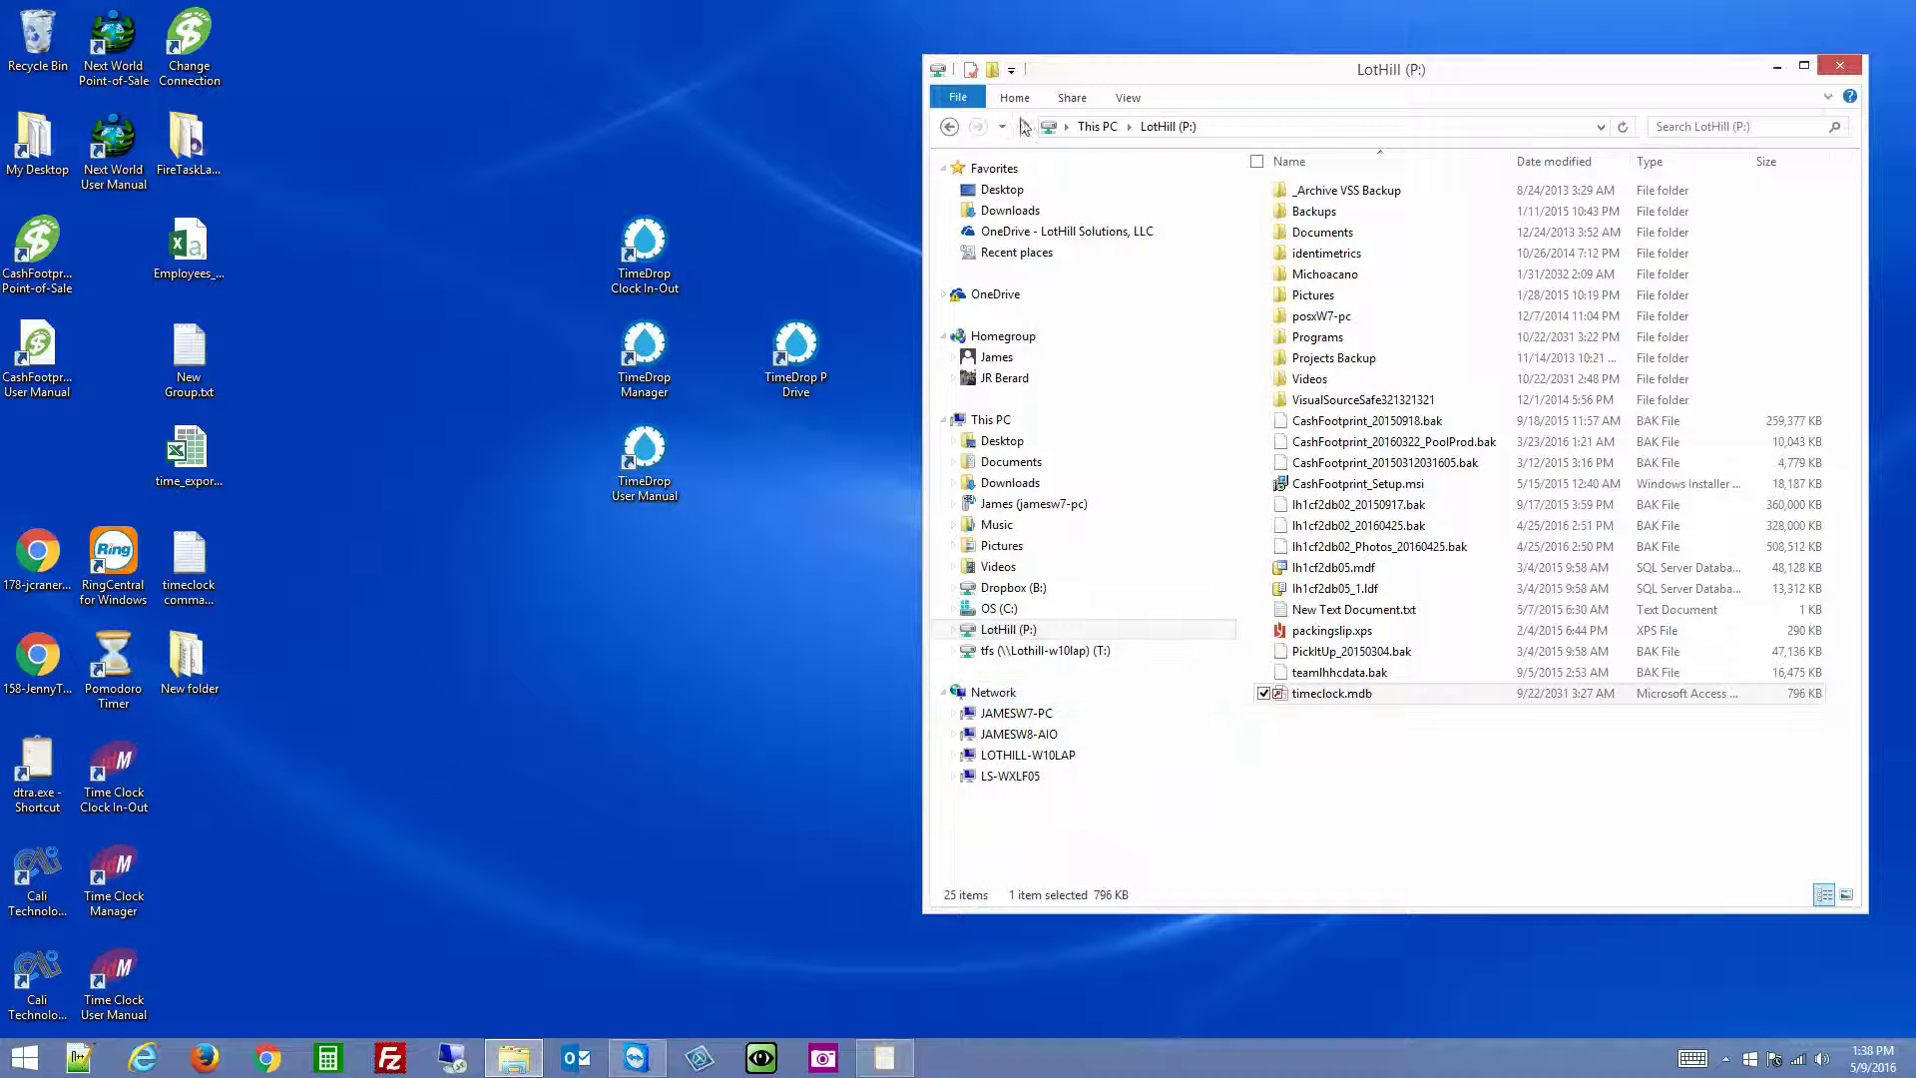
drag(1108, 73, 1504, 76)
drag(1019, 352, 796, 357)
click(796, 358)
key(Delete)
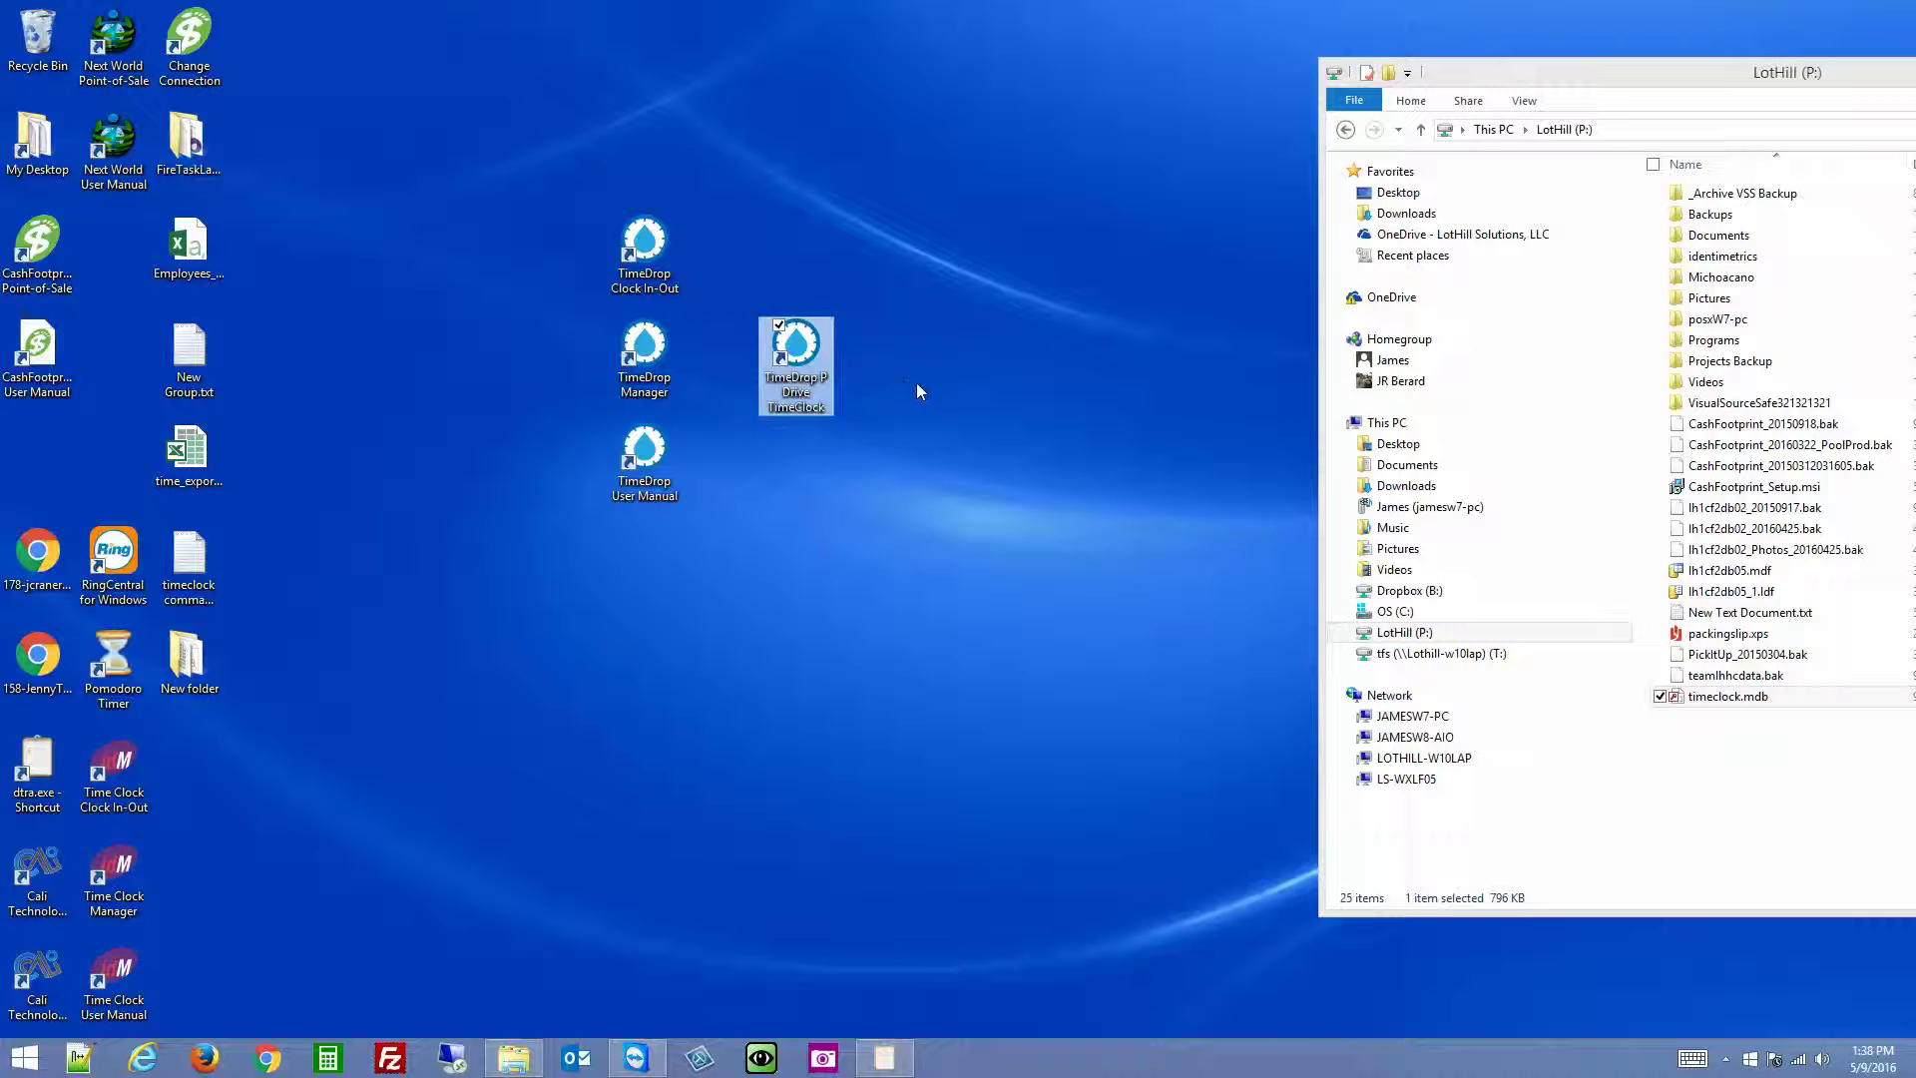
click(928, 359)
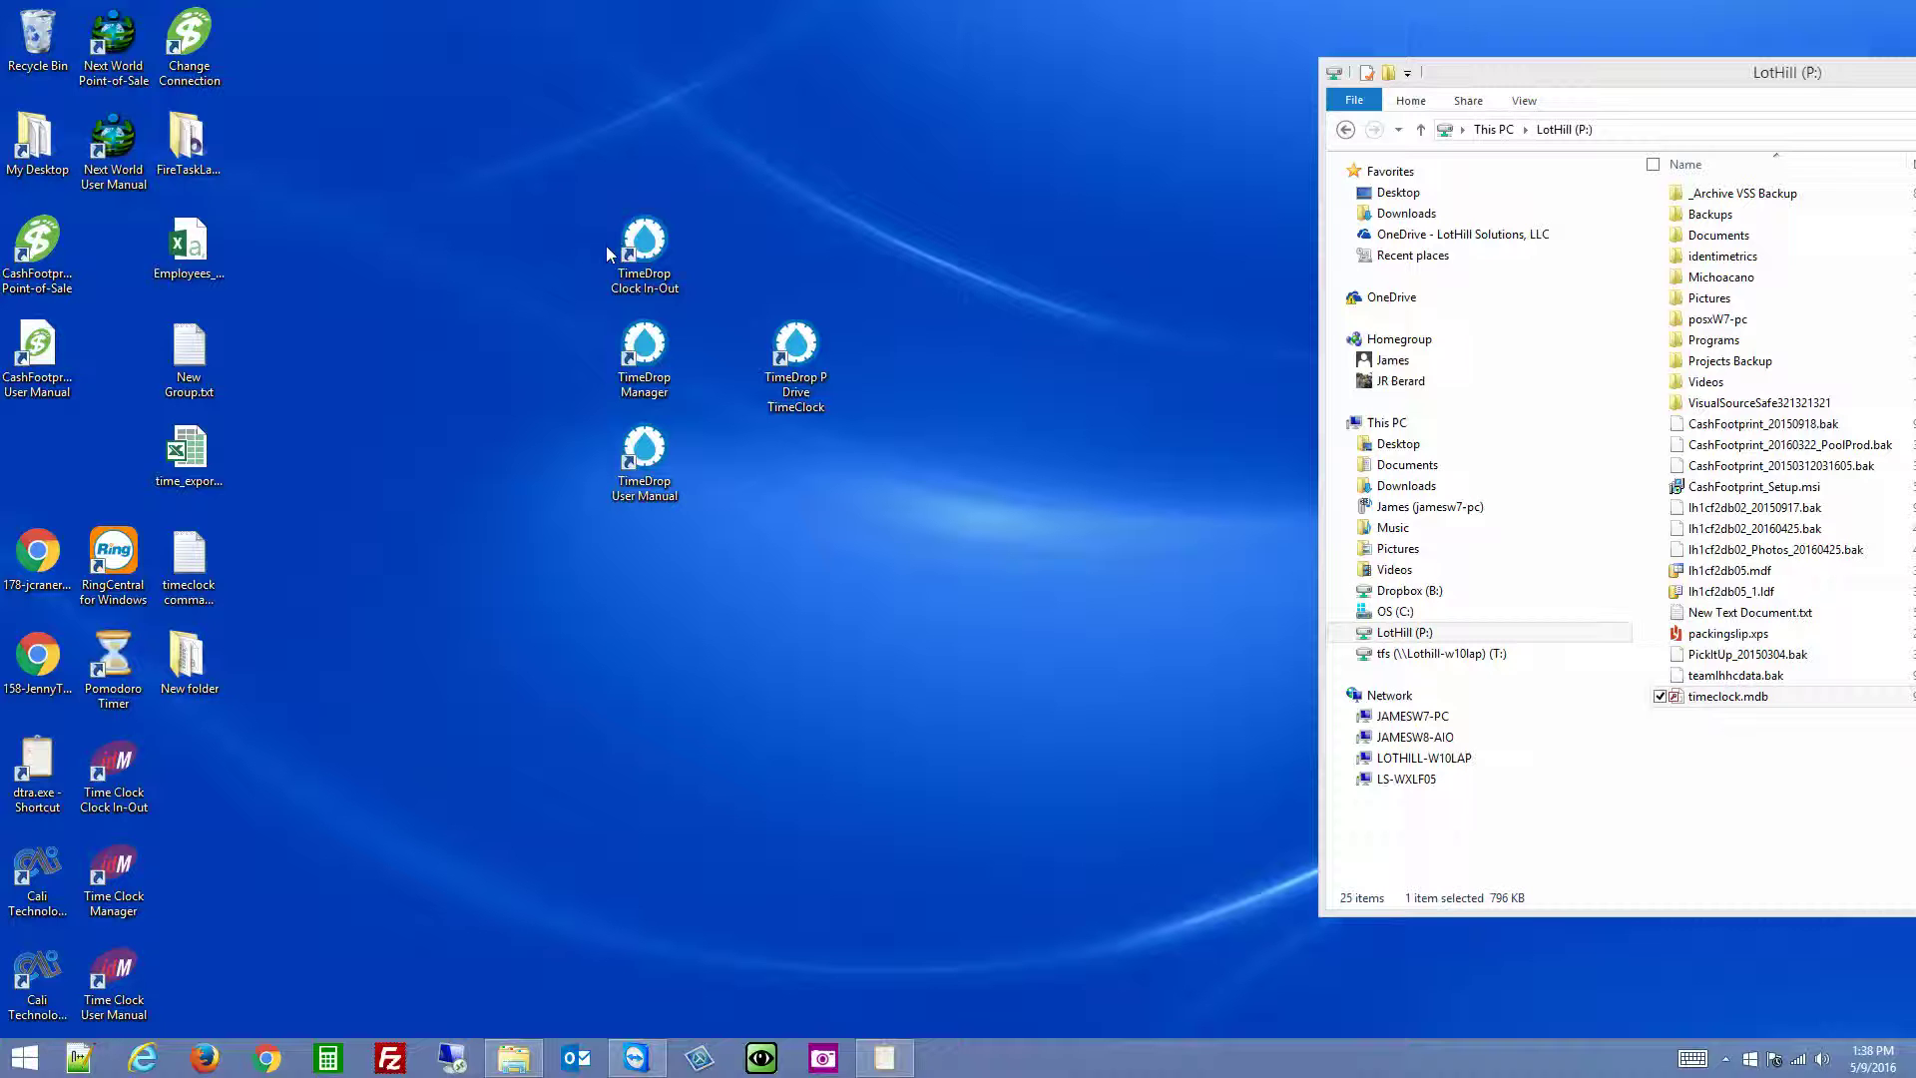
click(653, 360)
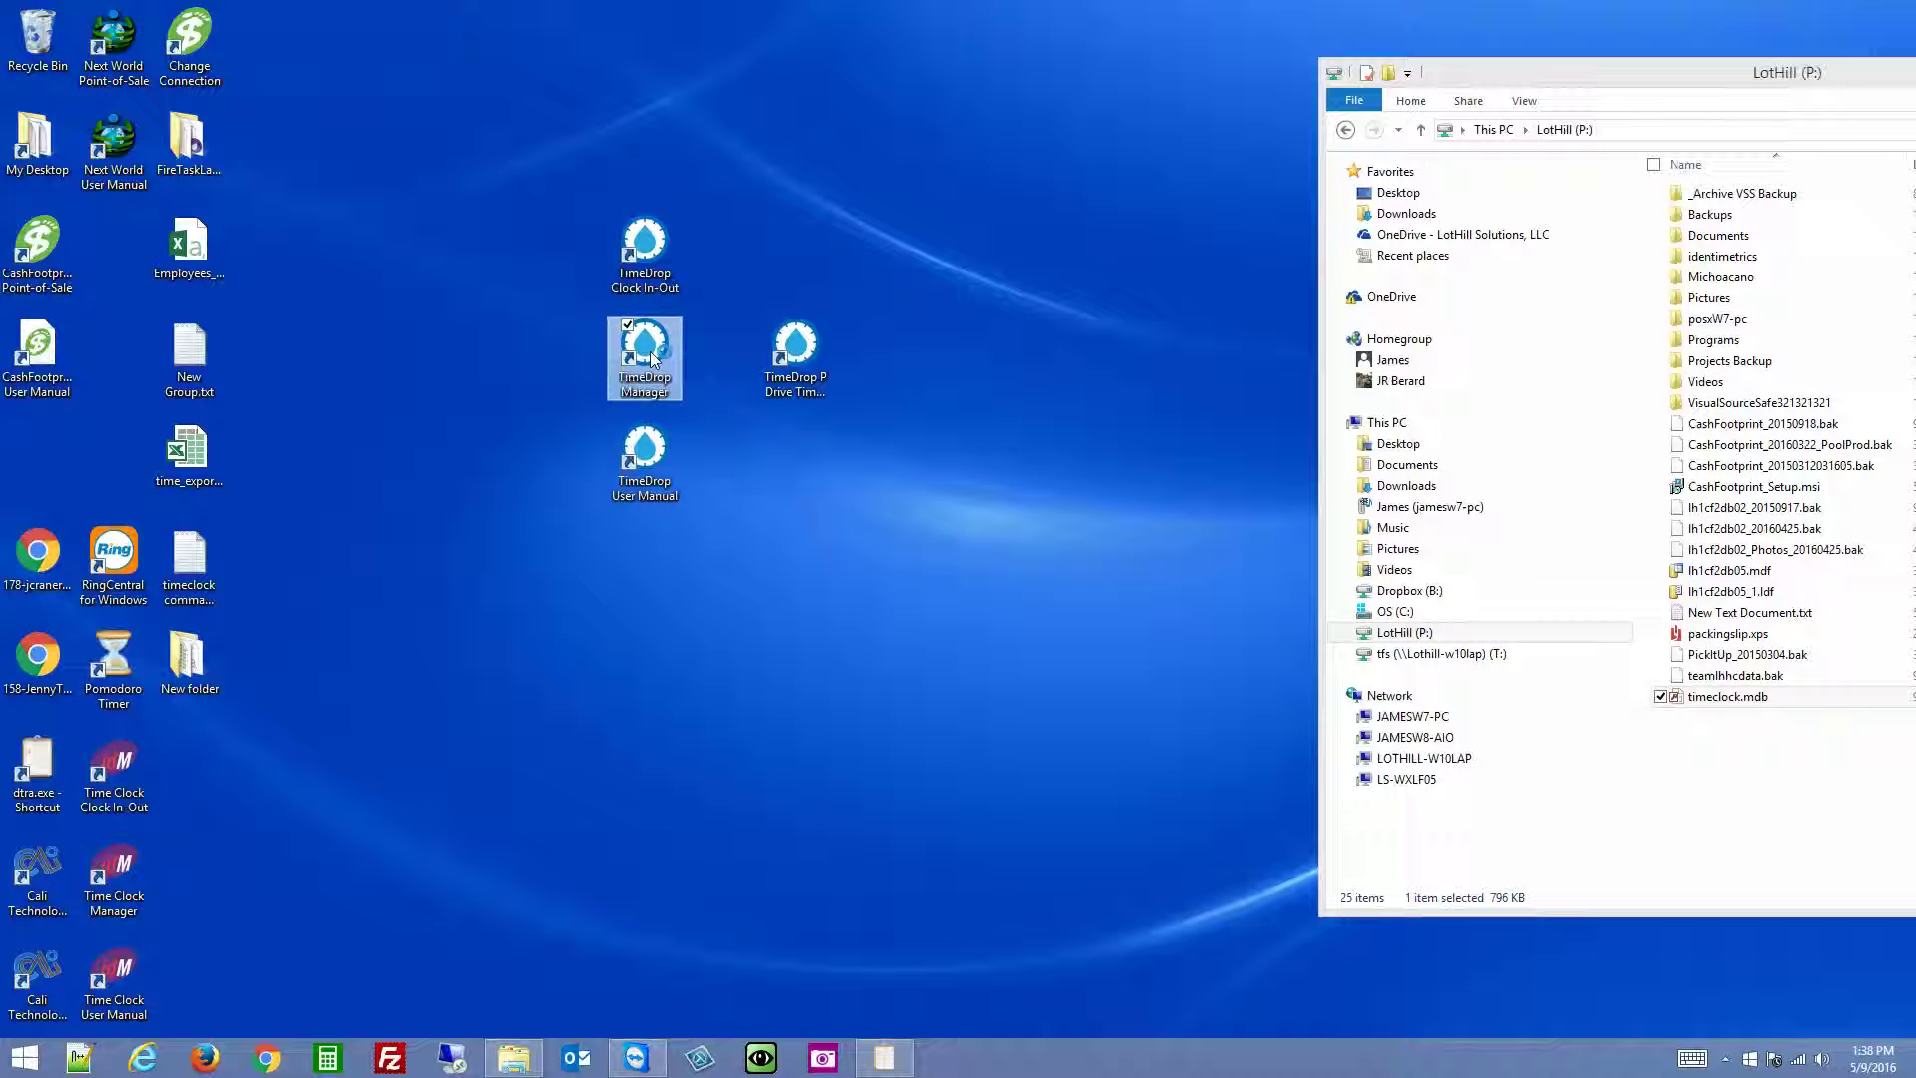
Step: Launch TimeDrop Manager, start the evaluation and sign in as the manager
double_click(674, 397)
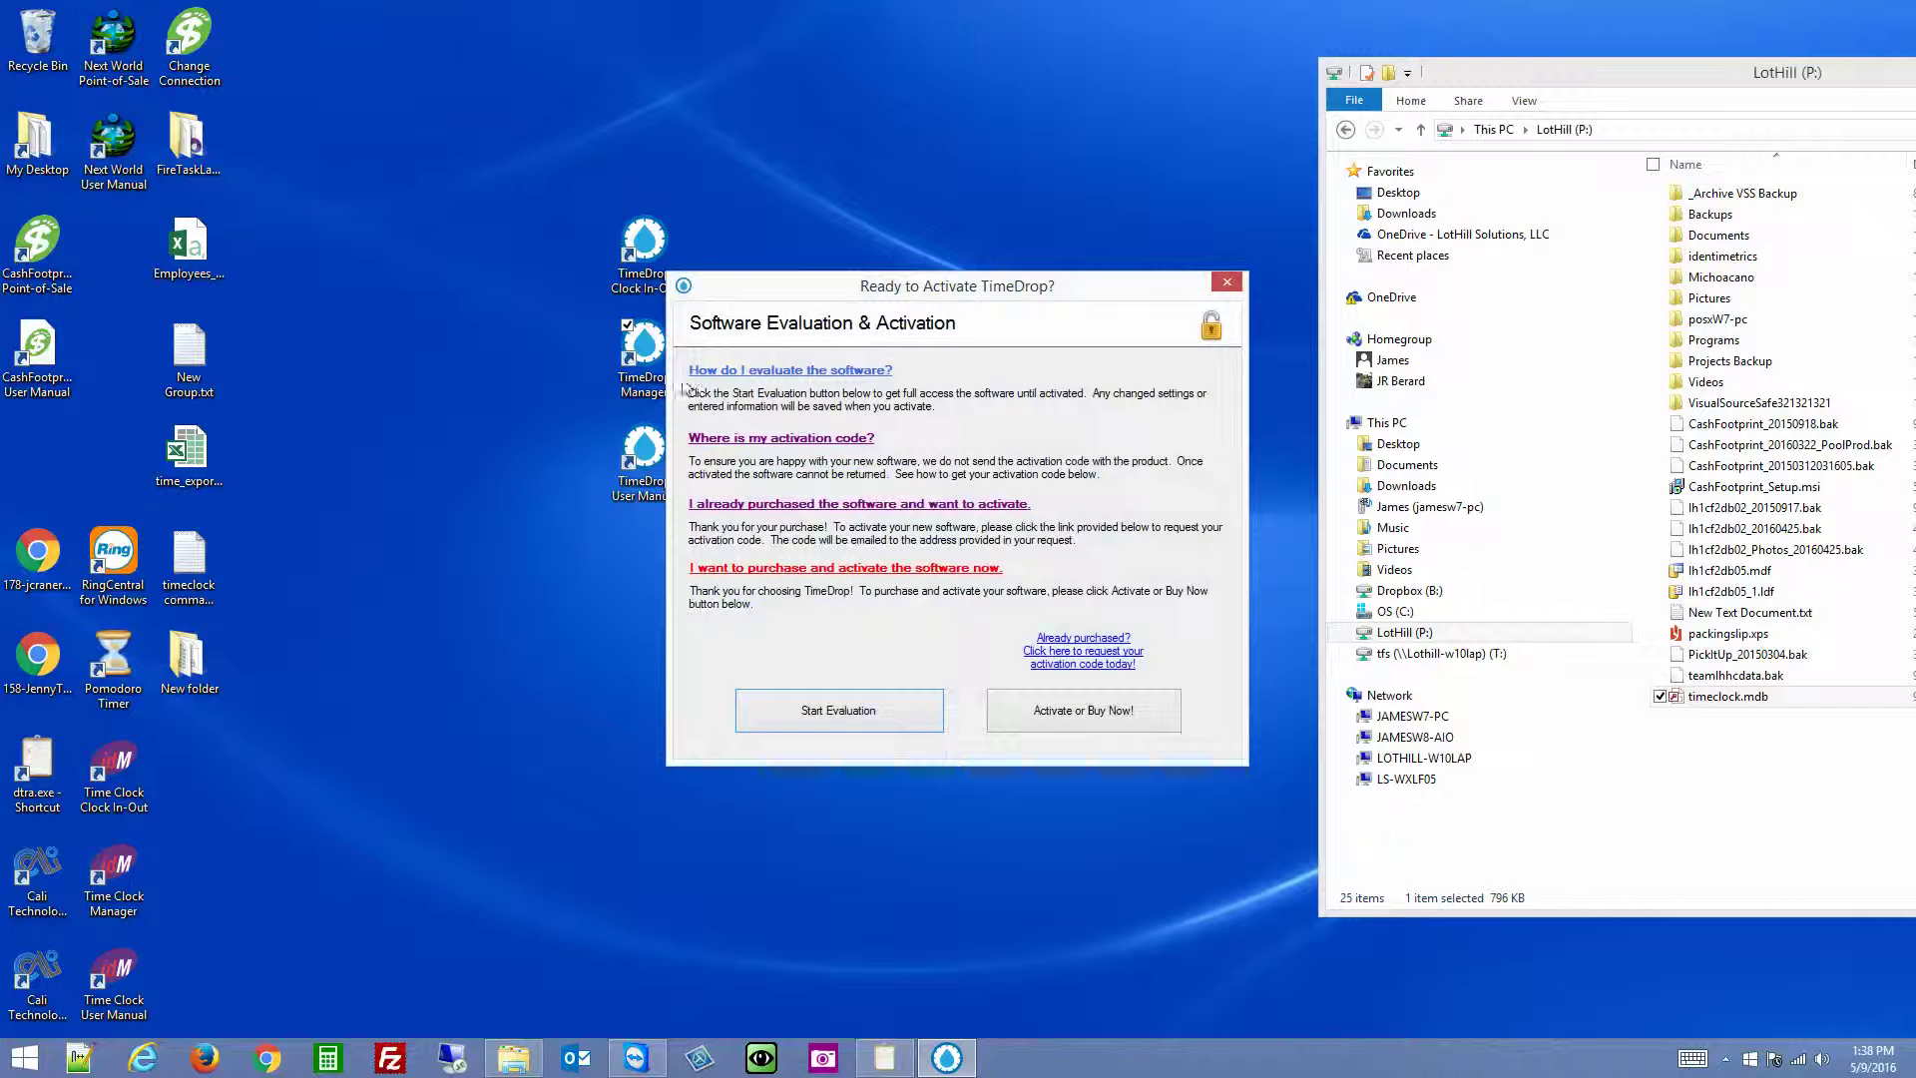
click(889, 729)
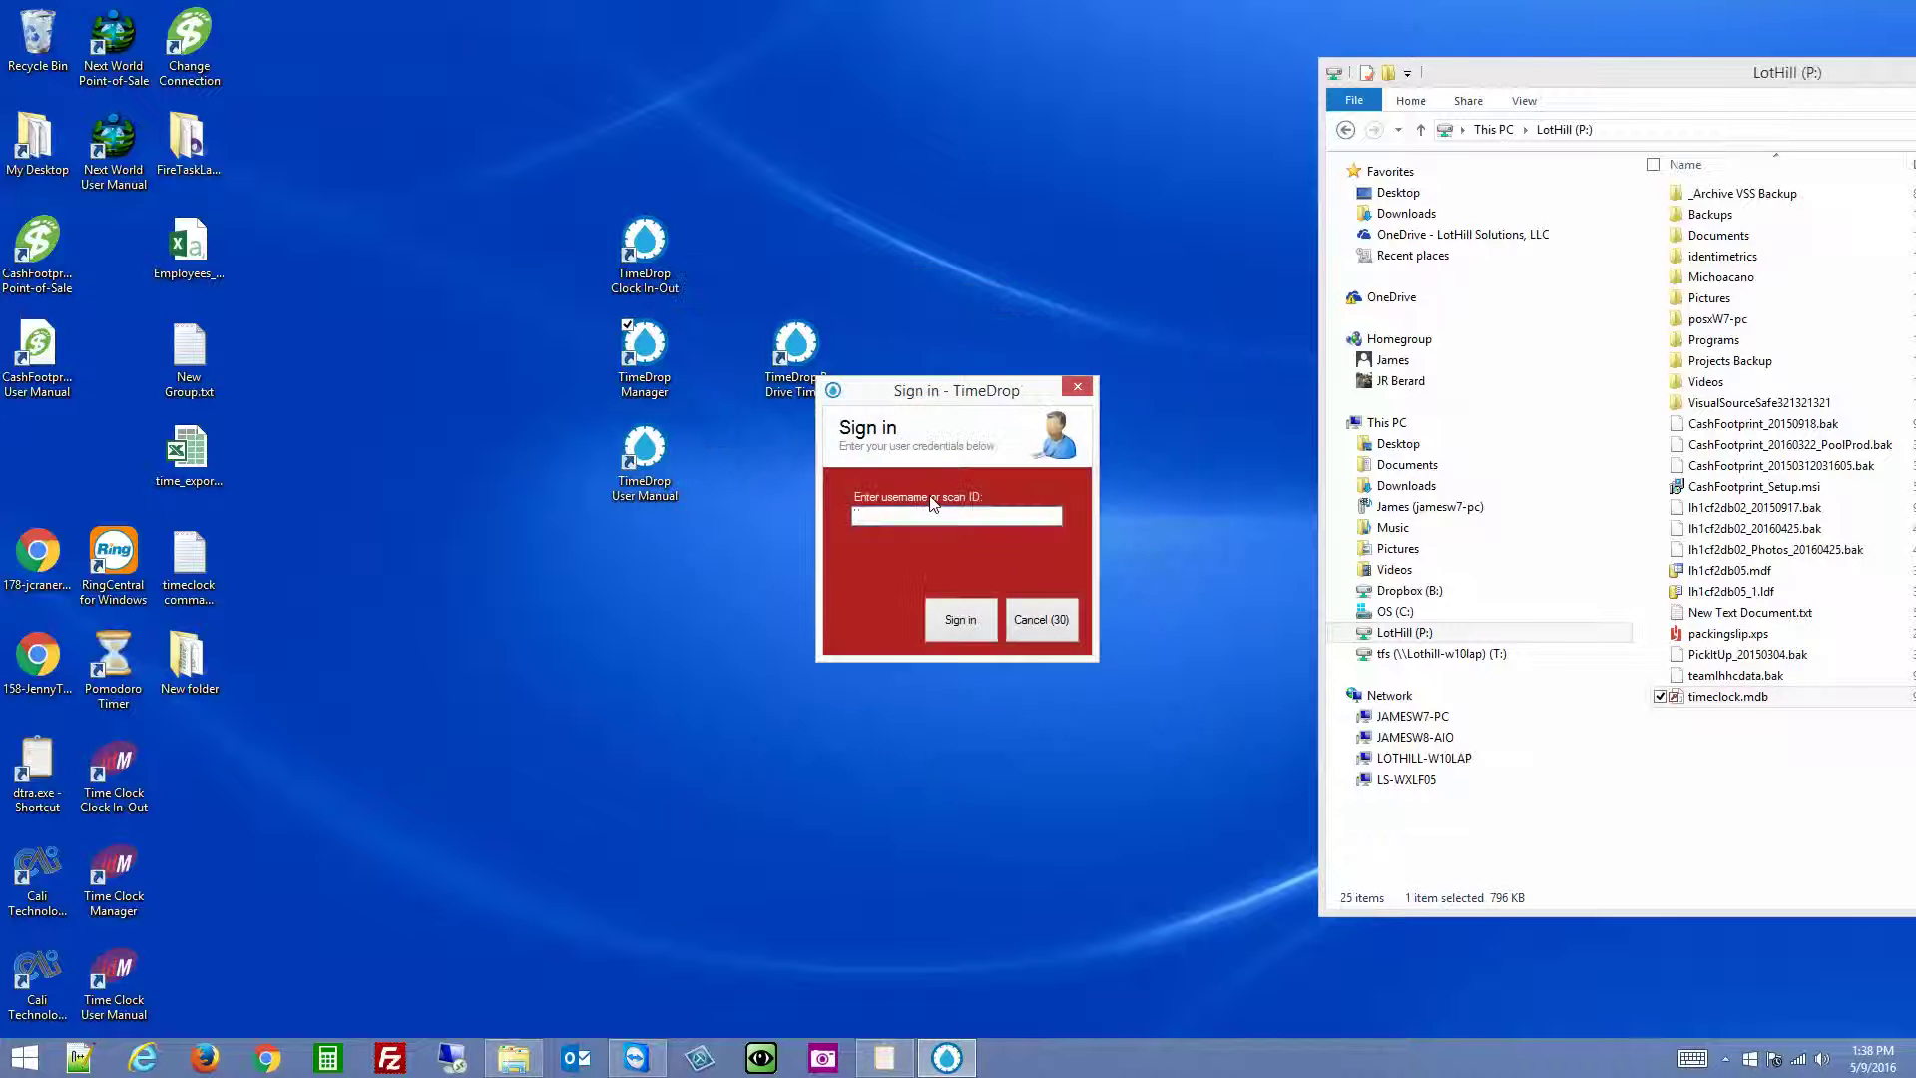
key(Return)
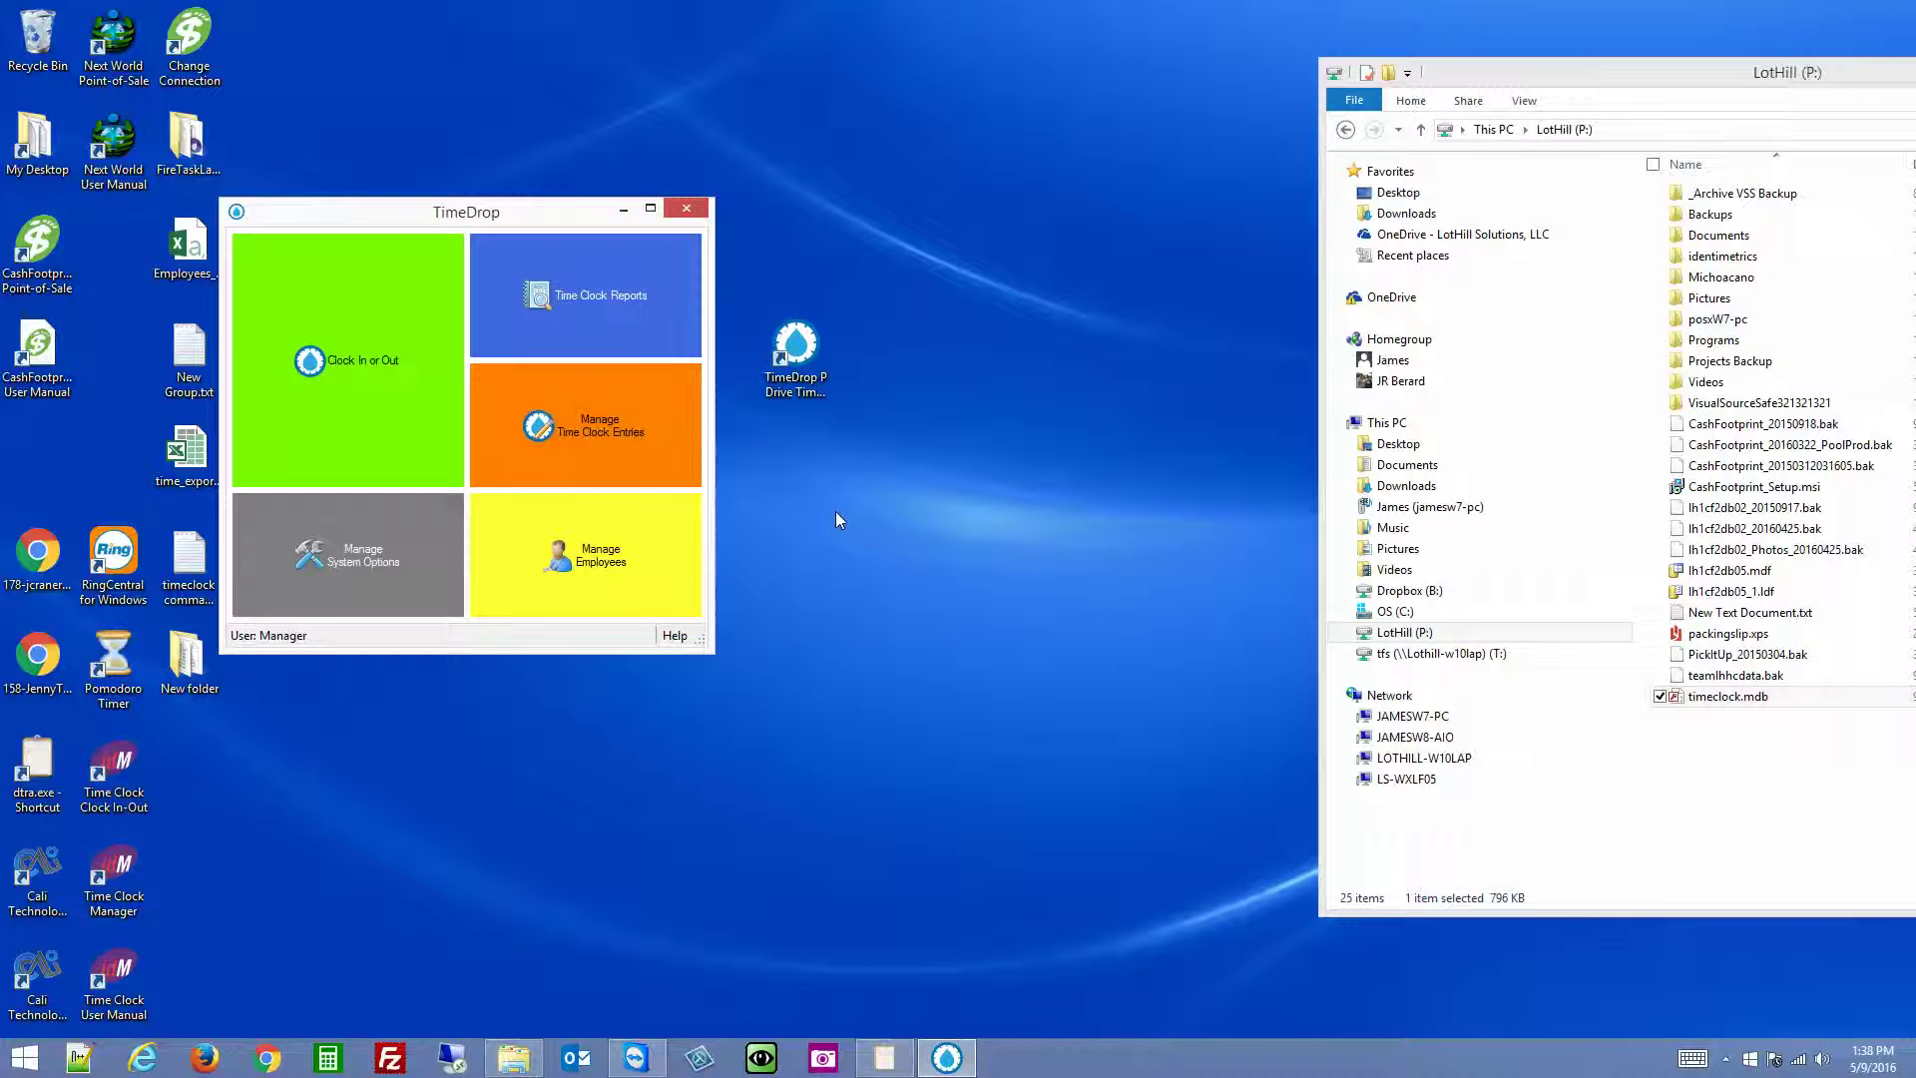
Step: Check the Data Source options, confirming the database is still C:\ProgramData timeclock.mdb
click(367, 553)
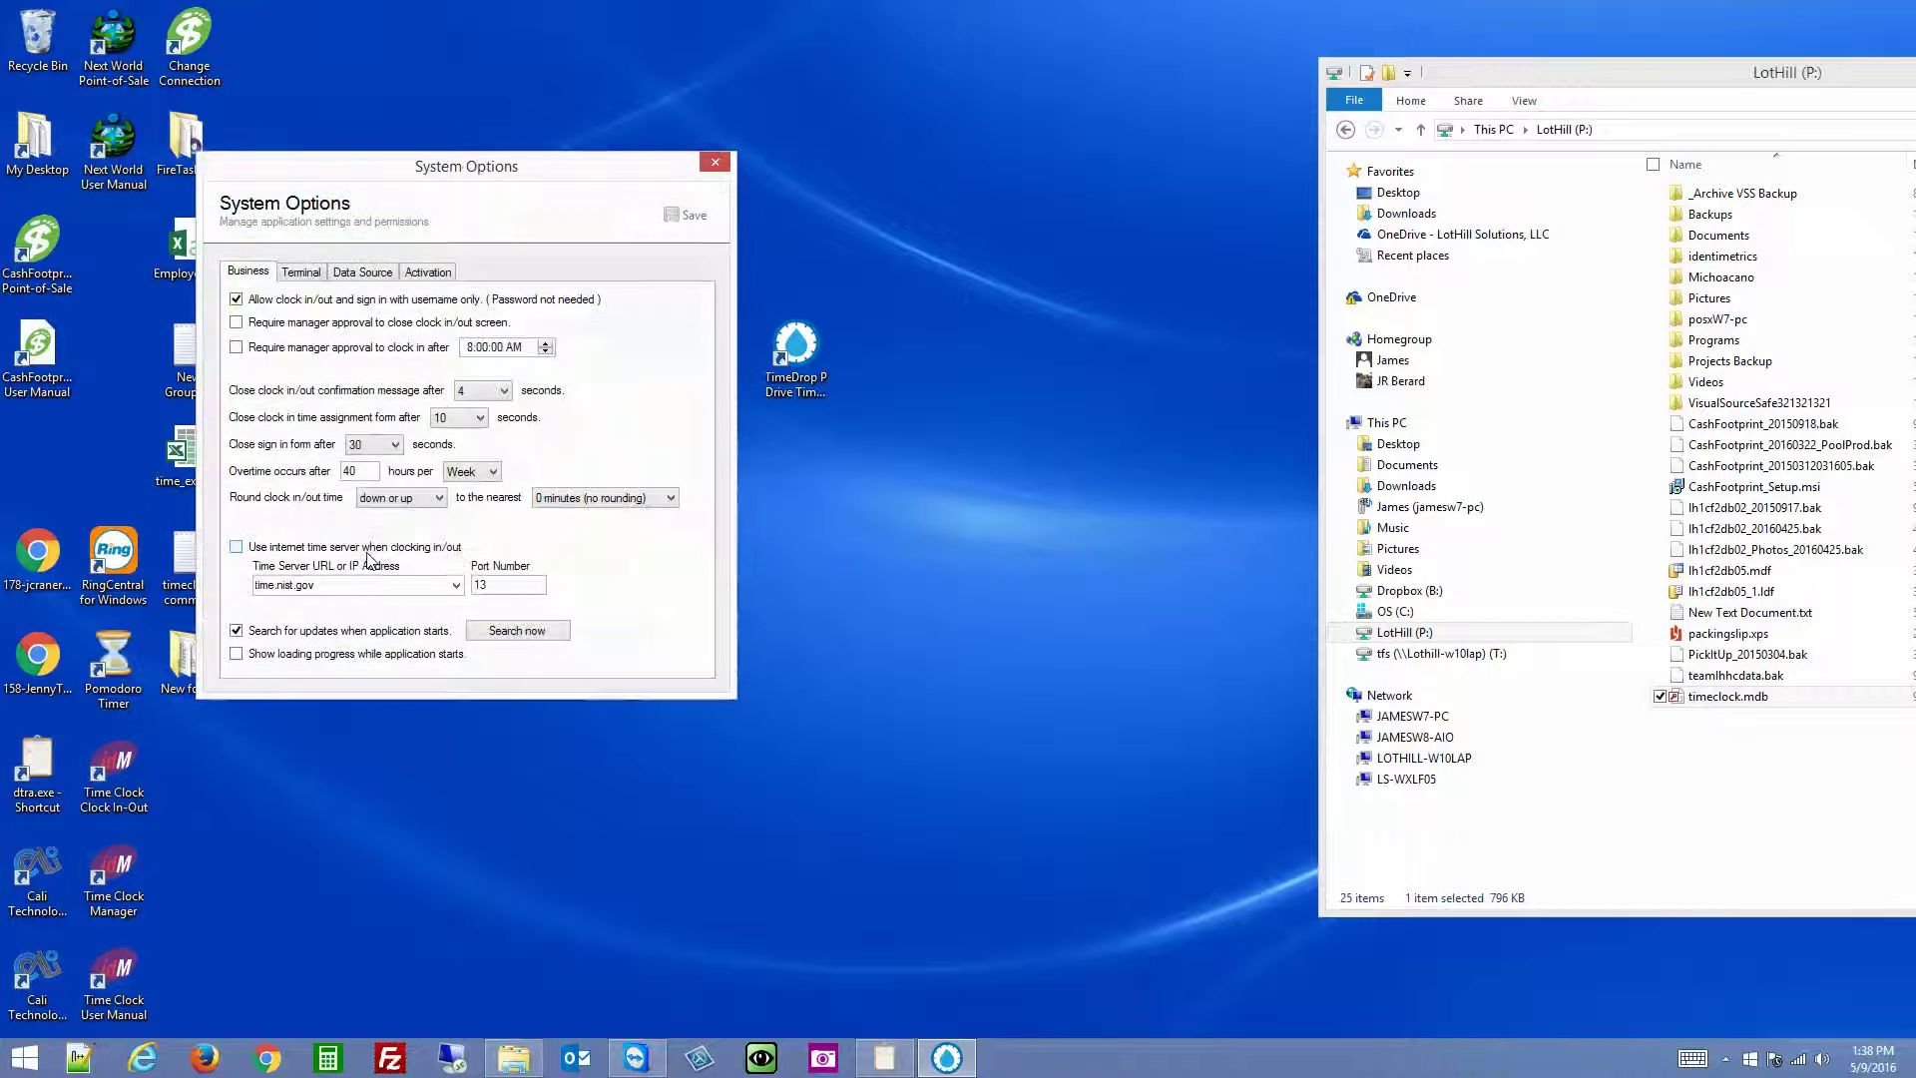
click(363, 277)
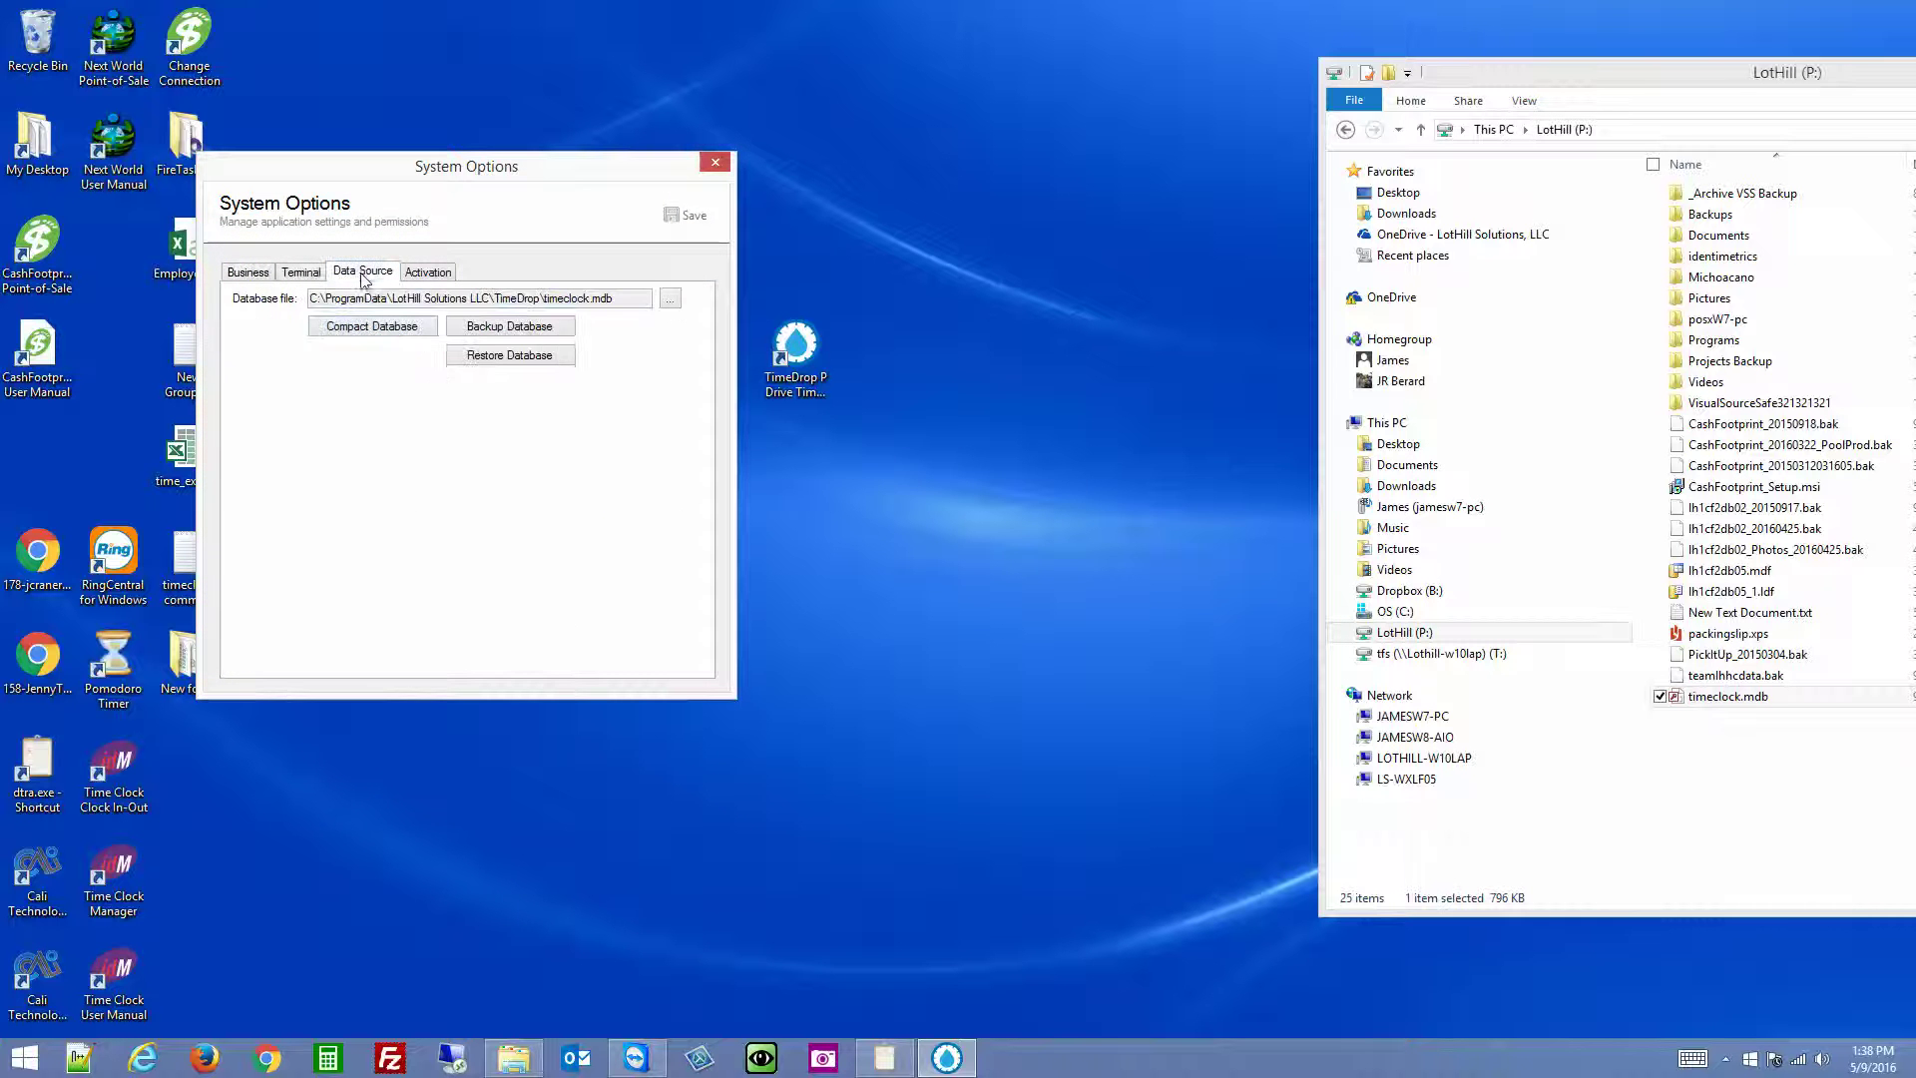
click(672, 303)
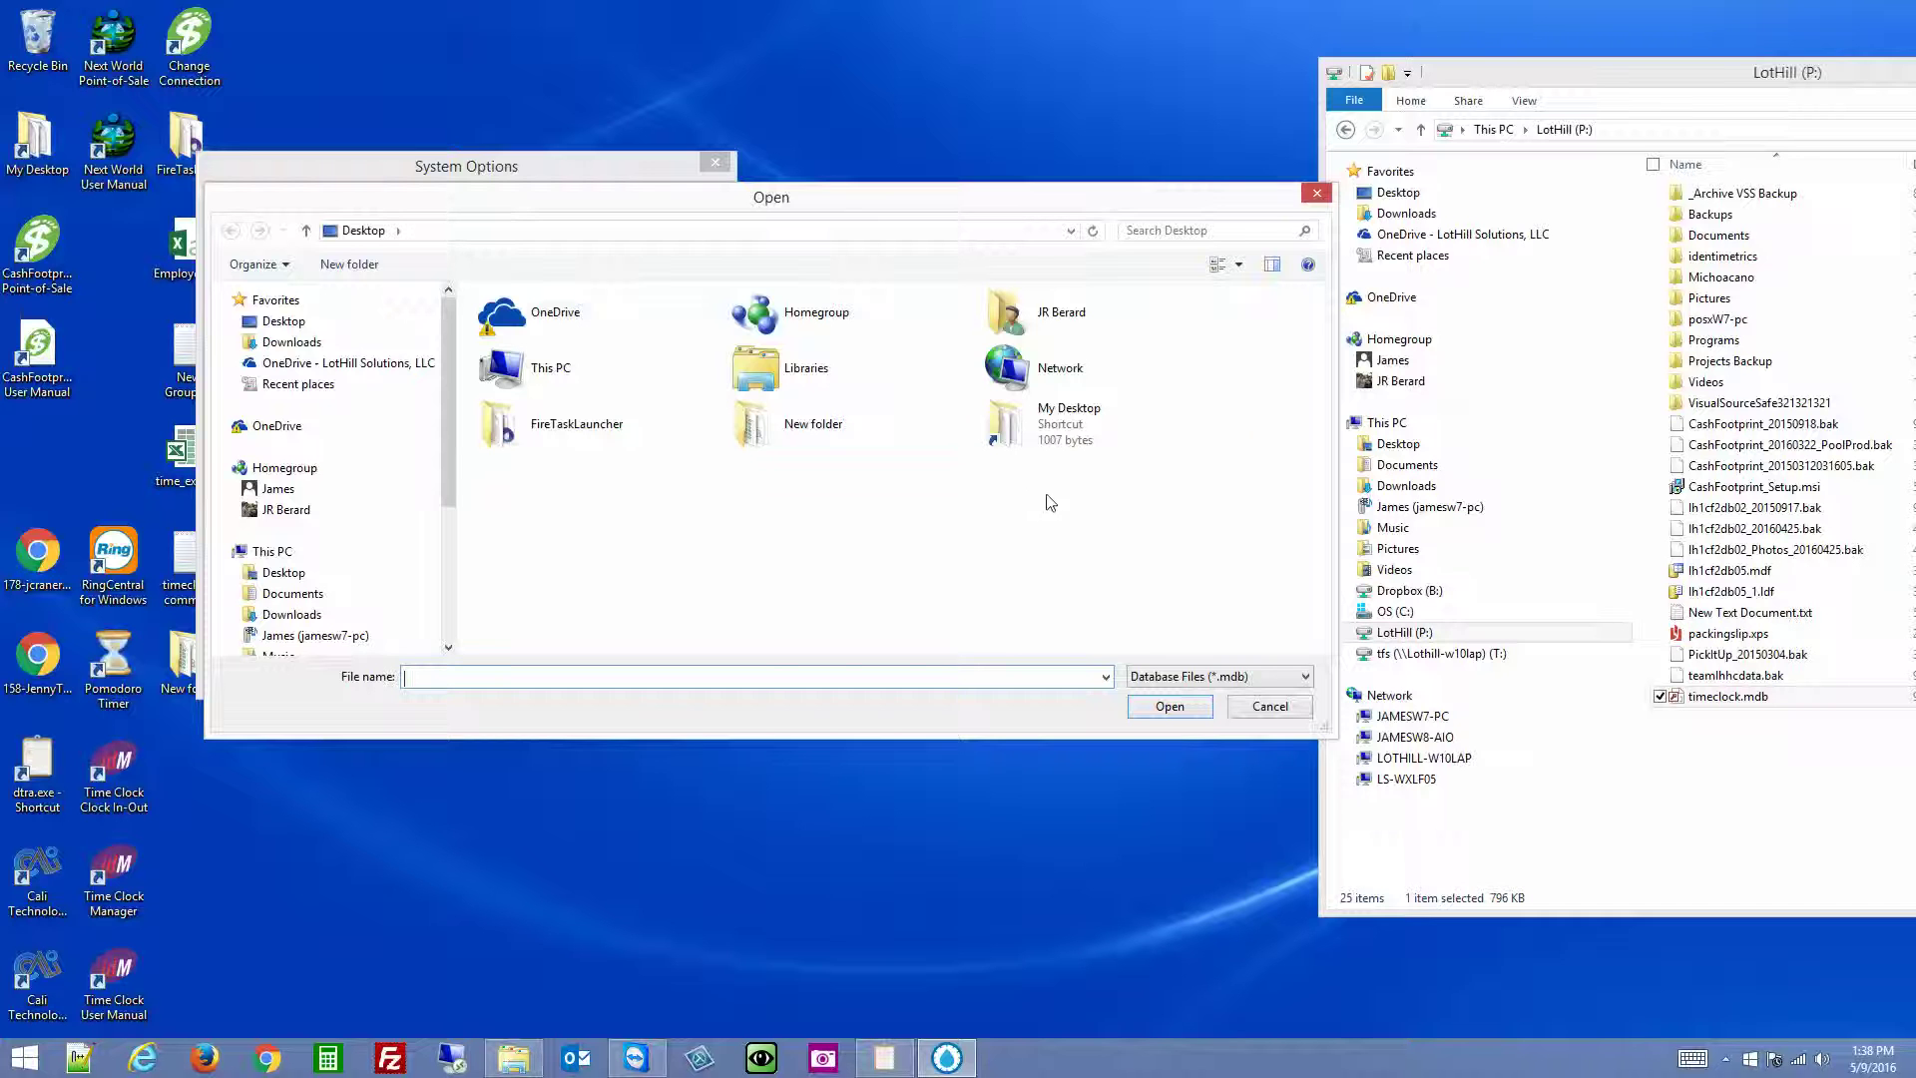
click(1318, 193)
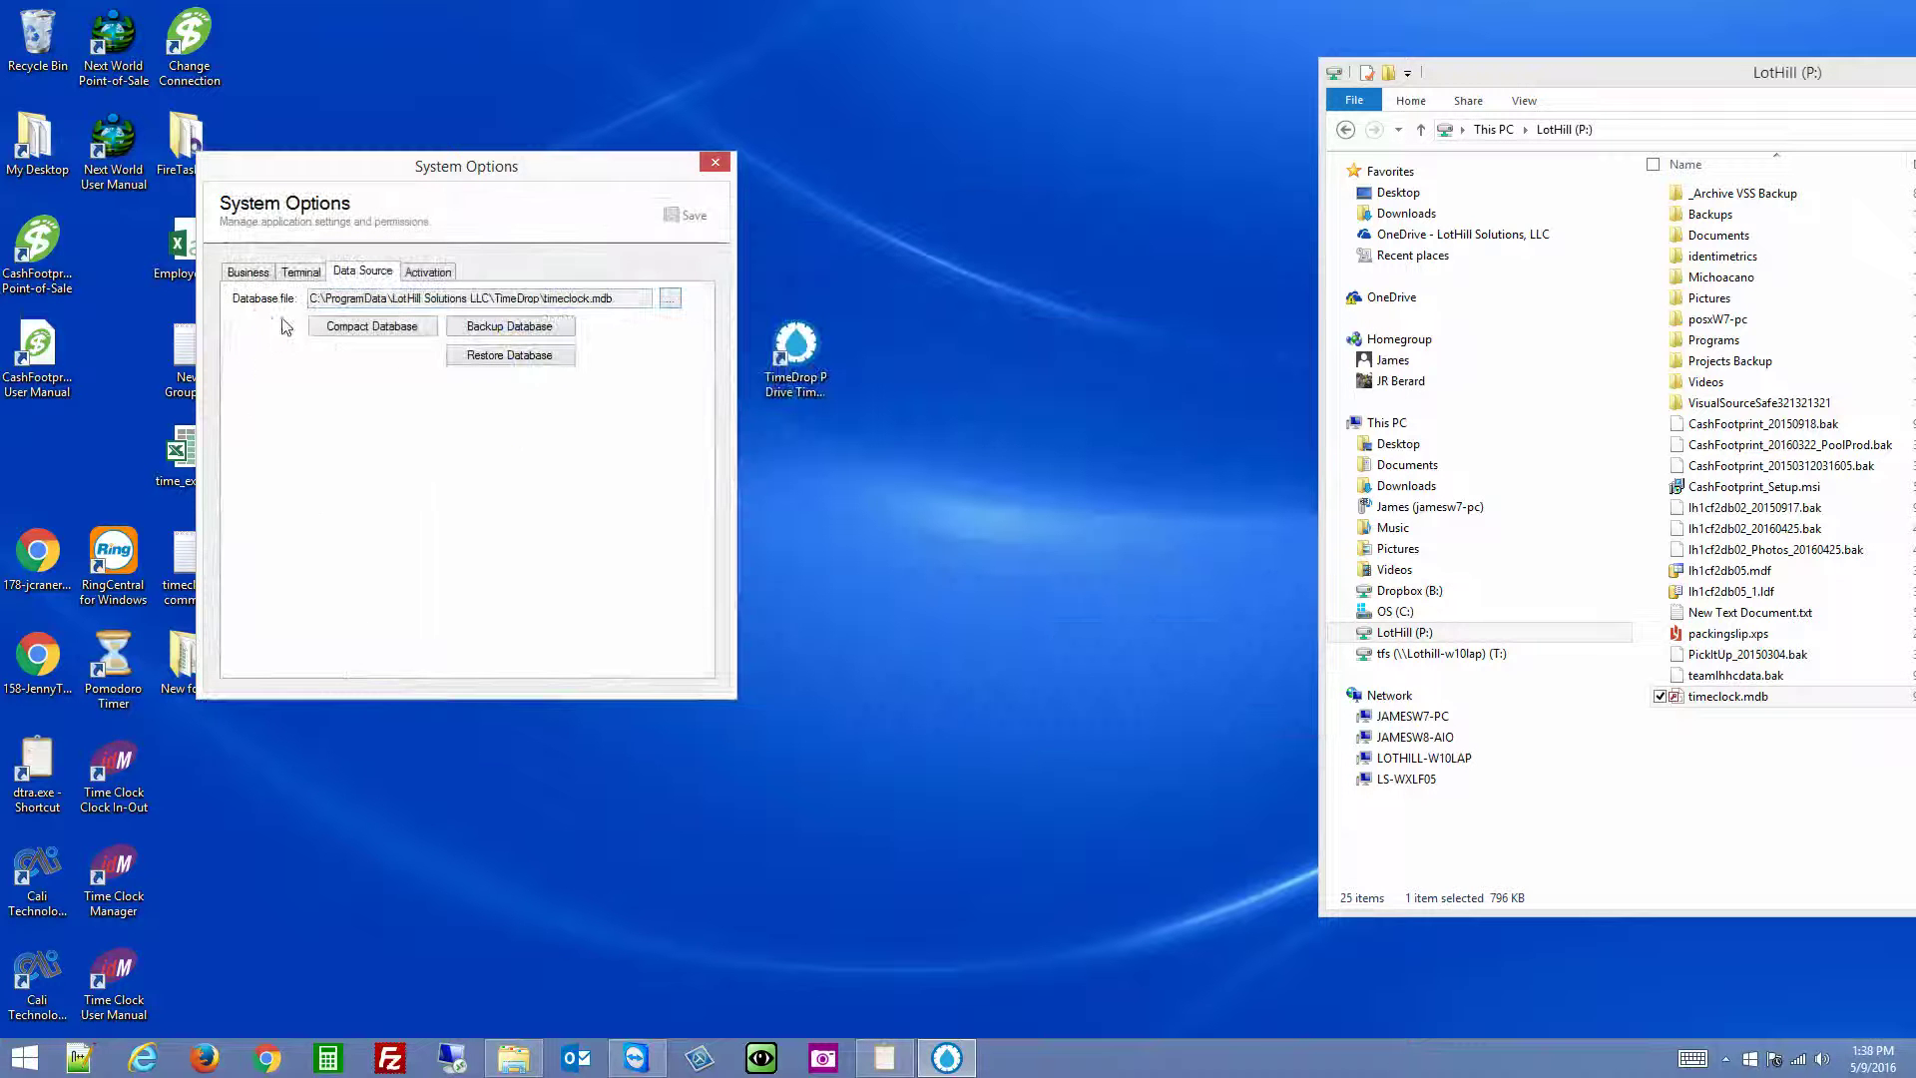
double_click(391, 303)
click(345, 299)
Step: Close TimeDrop and move the new shortcut higher on the desktop
click(715, 162)
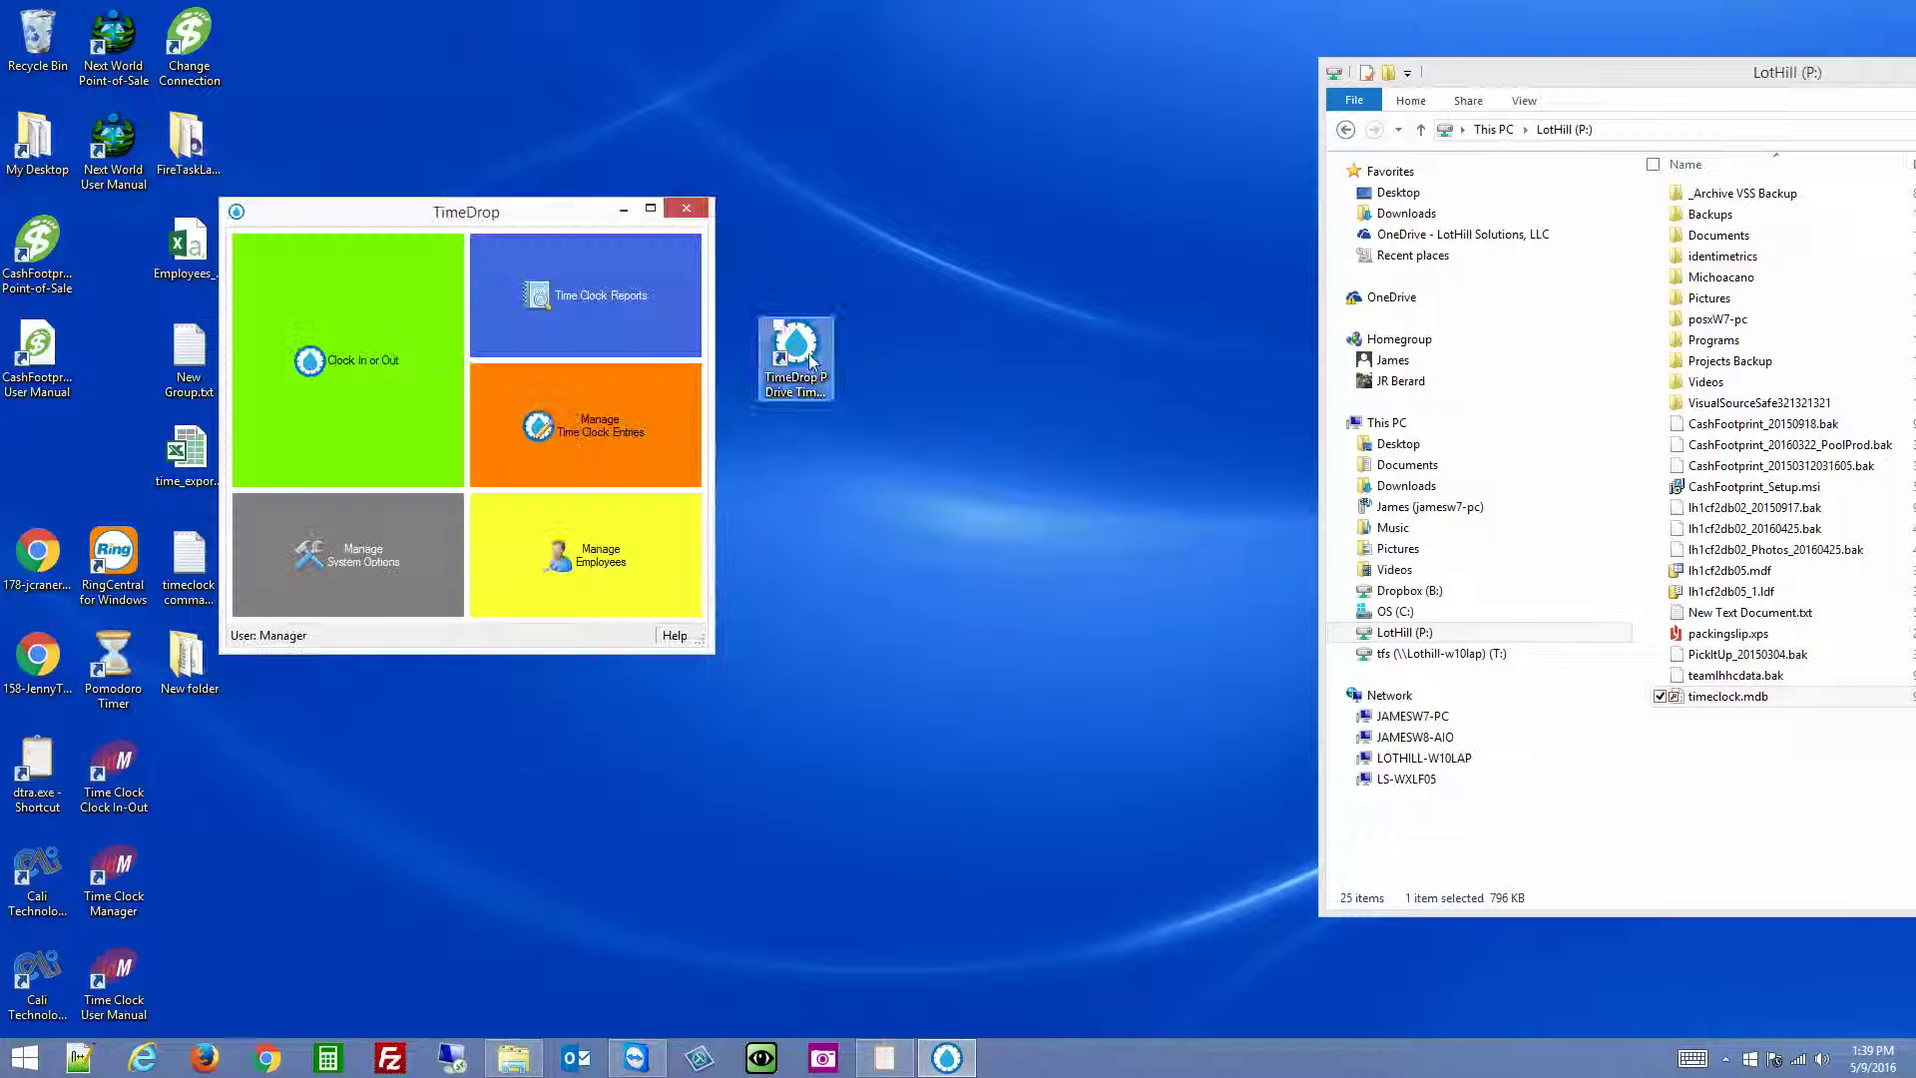
click(687, 208)
drag(801, 358, 864, 297)
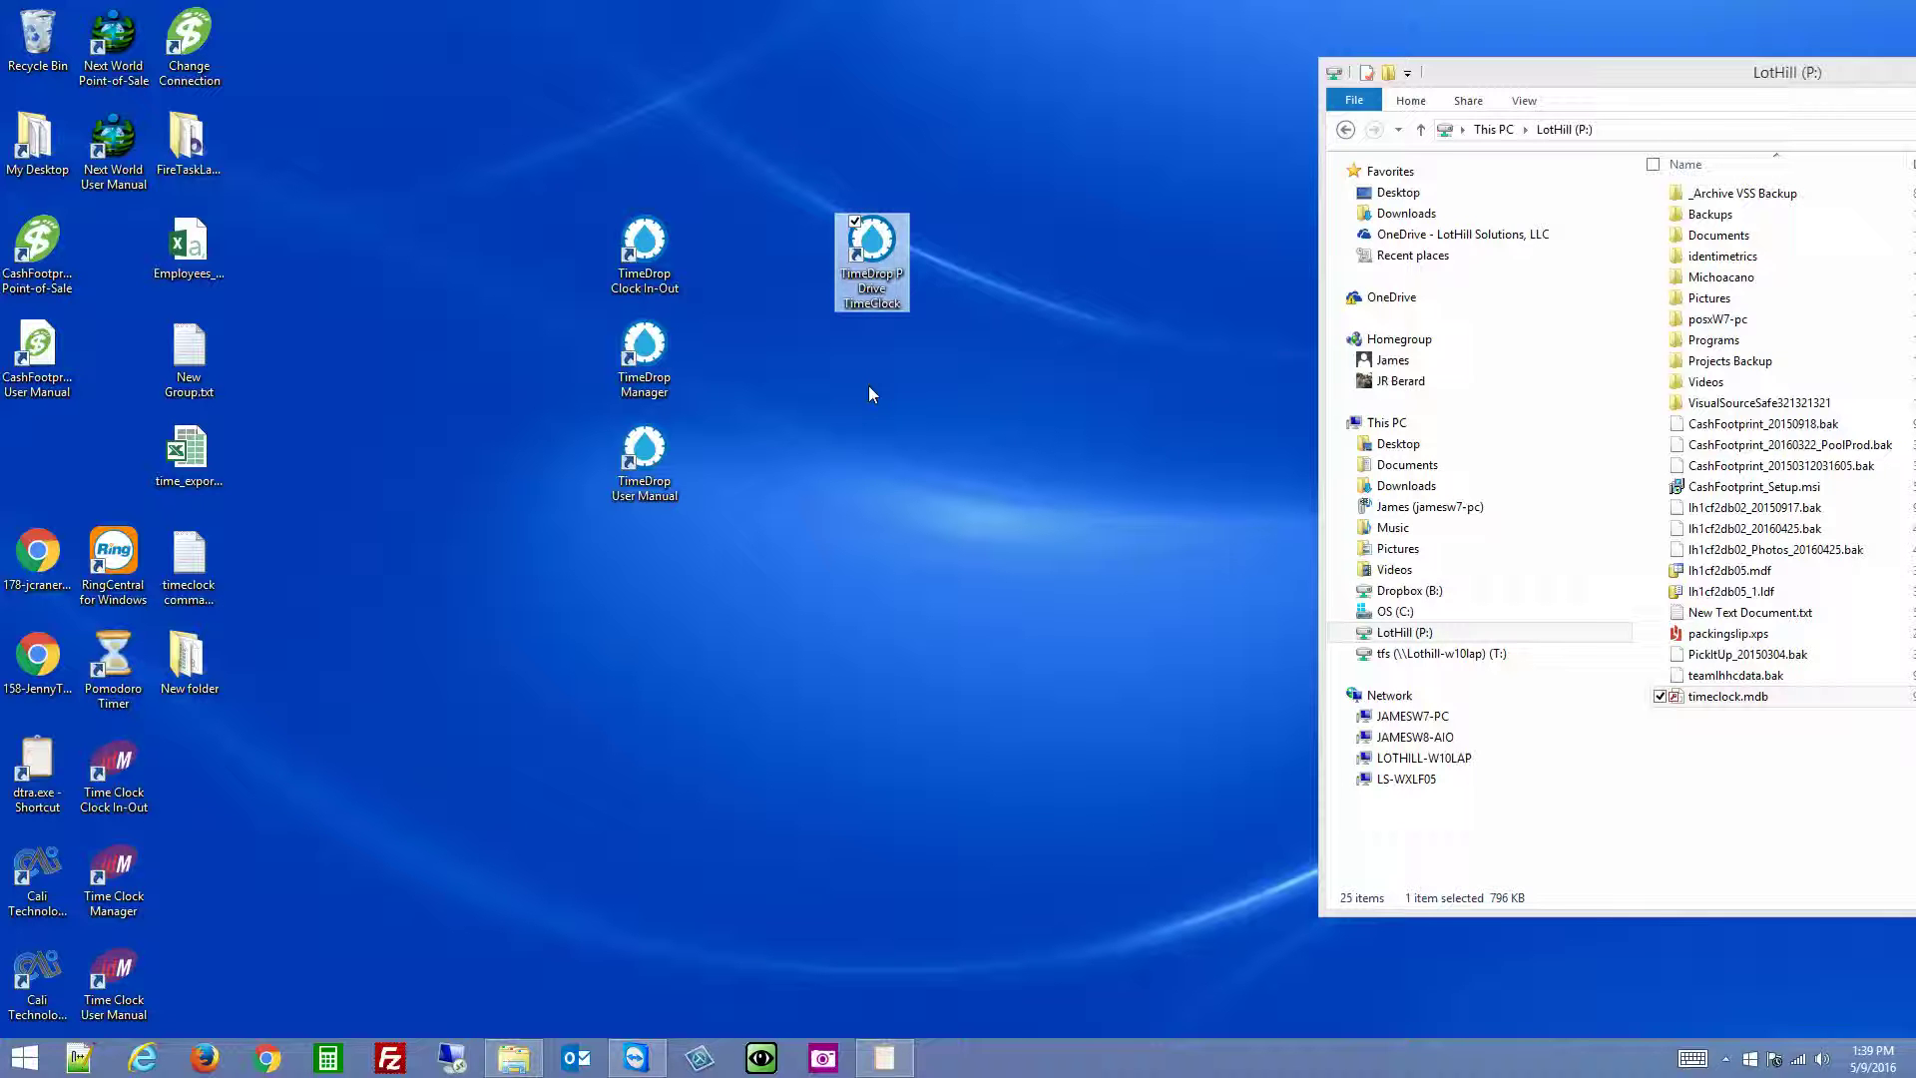
Step: Open the shortcut's Properties and verify the target ends with /connect "P:\timeclock.mdb"
right_click(884, 261)
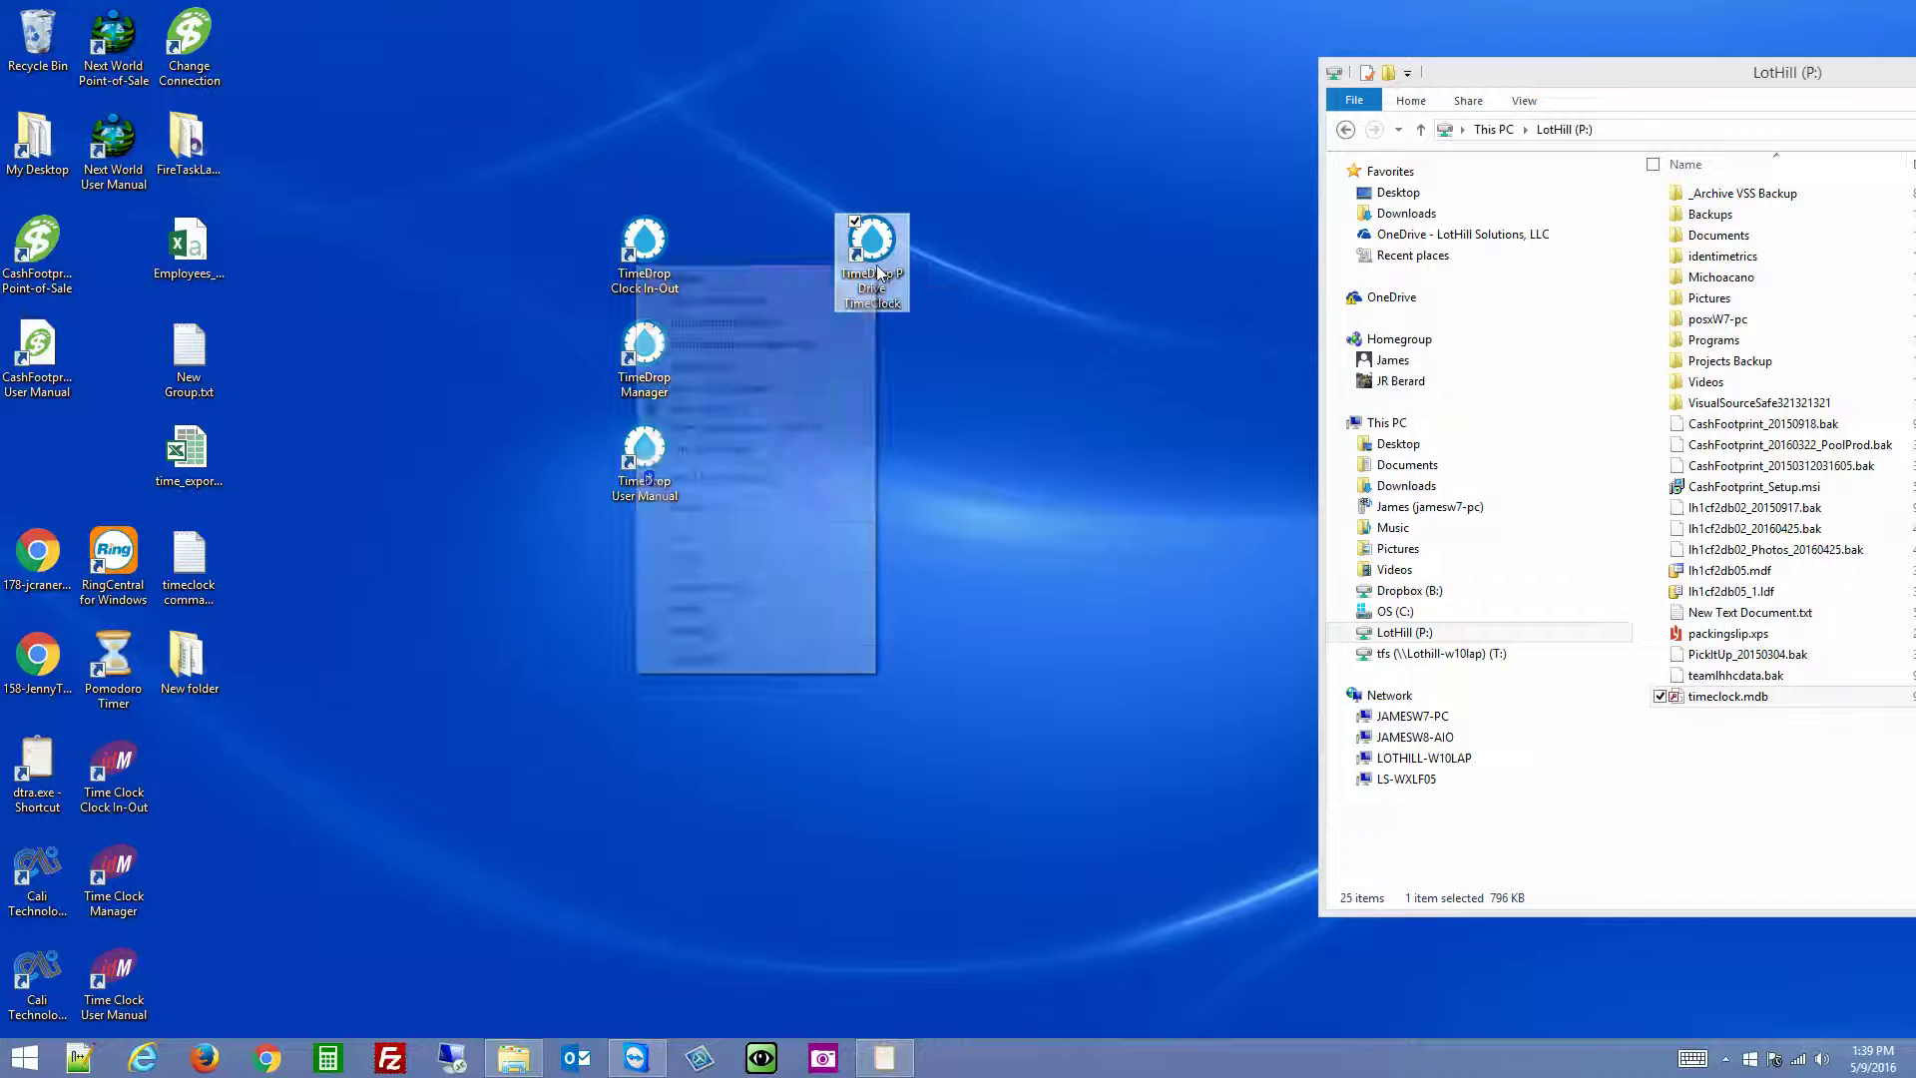
click(697, 660)
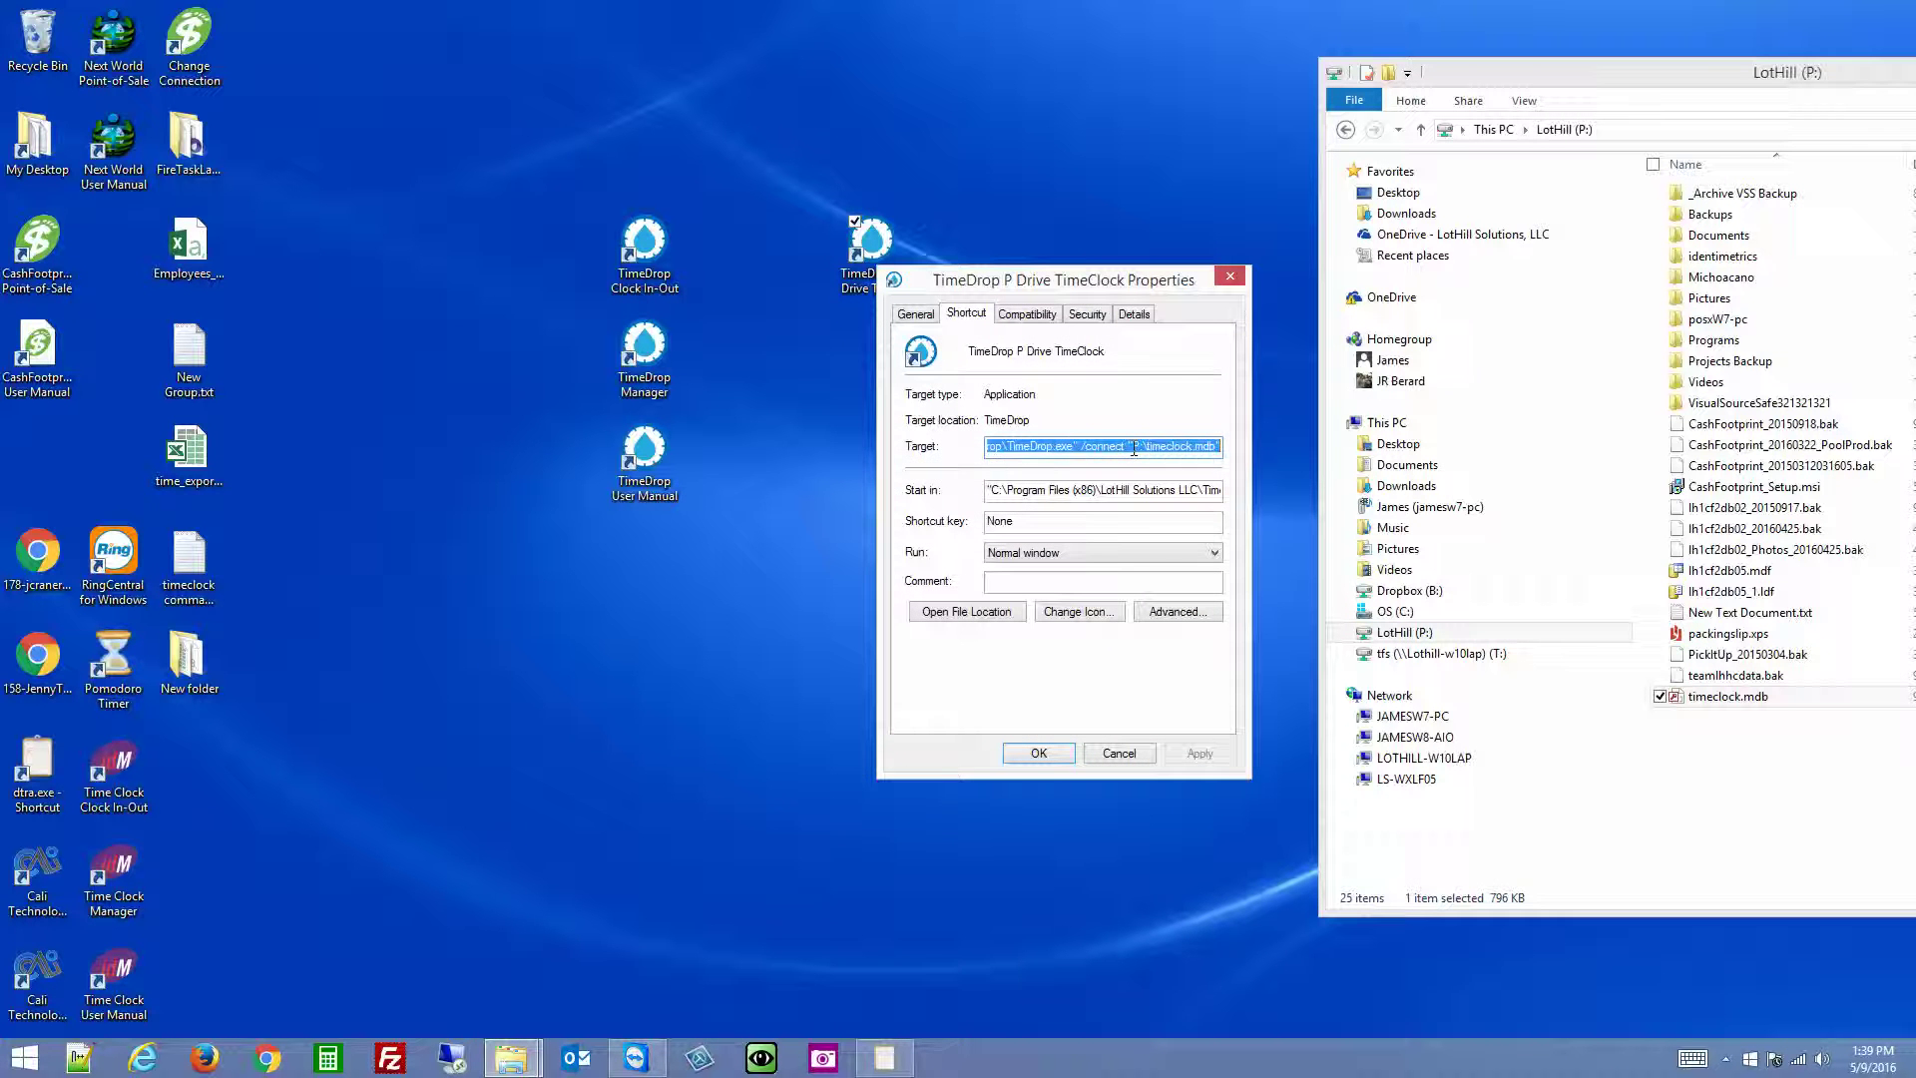
drag(1133, 449, 1217, 445)
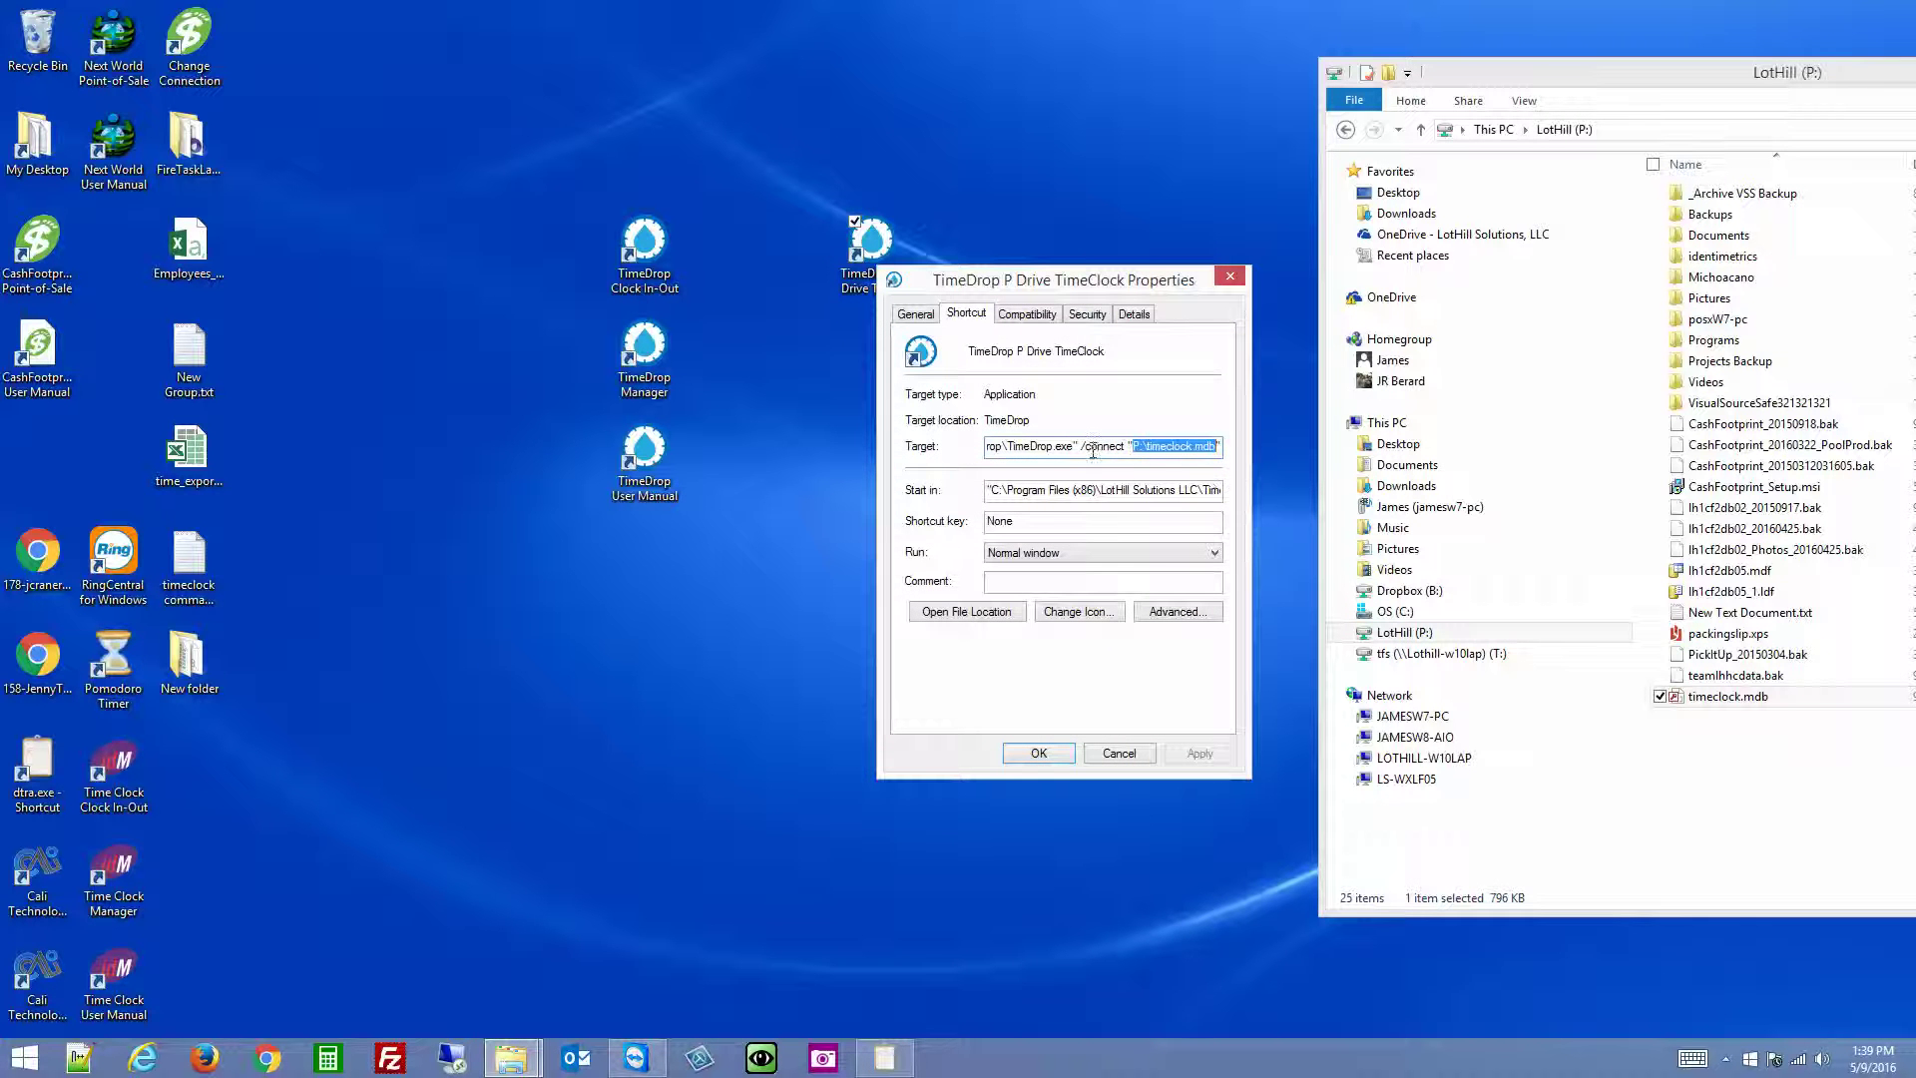
drag(1081, 447, 1128, 449)
click(1058, 446)
Step: Cancel the shortcut Properties and center the LotHill (P:) Explorer window on screen
click(1131, 755)
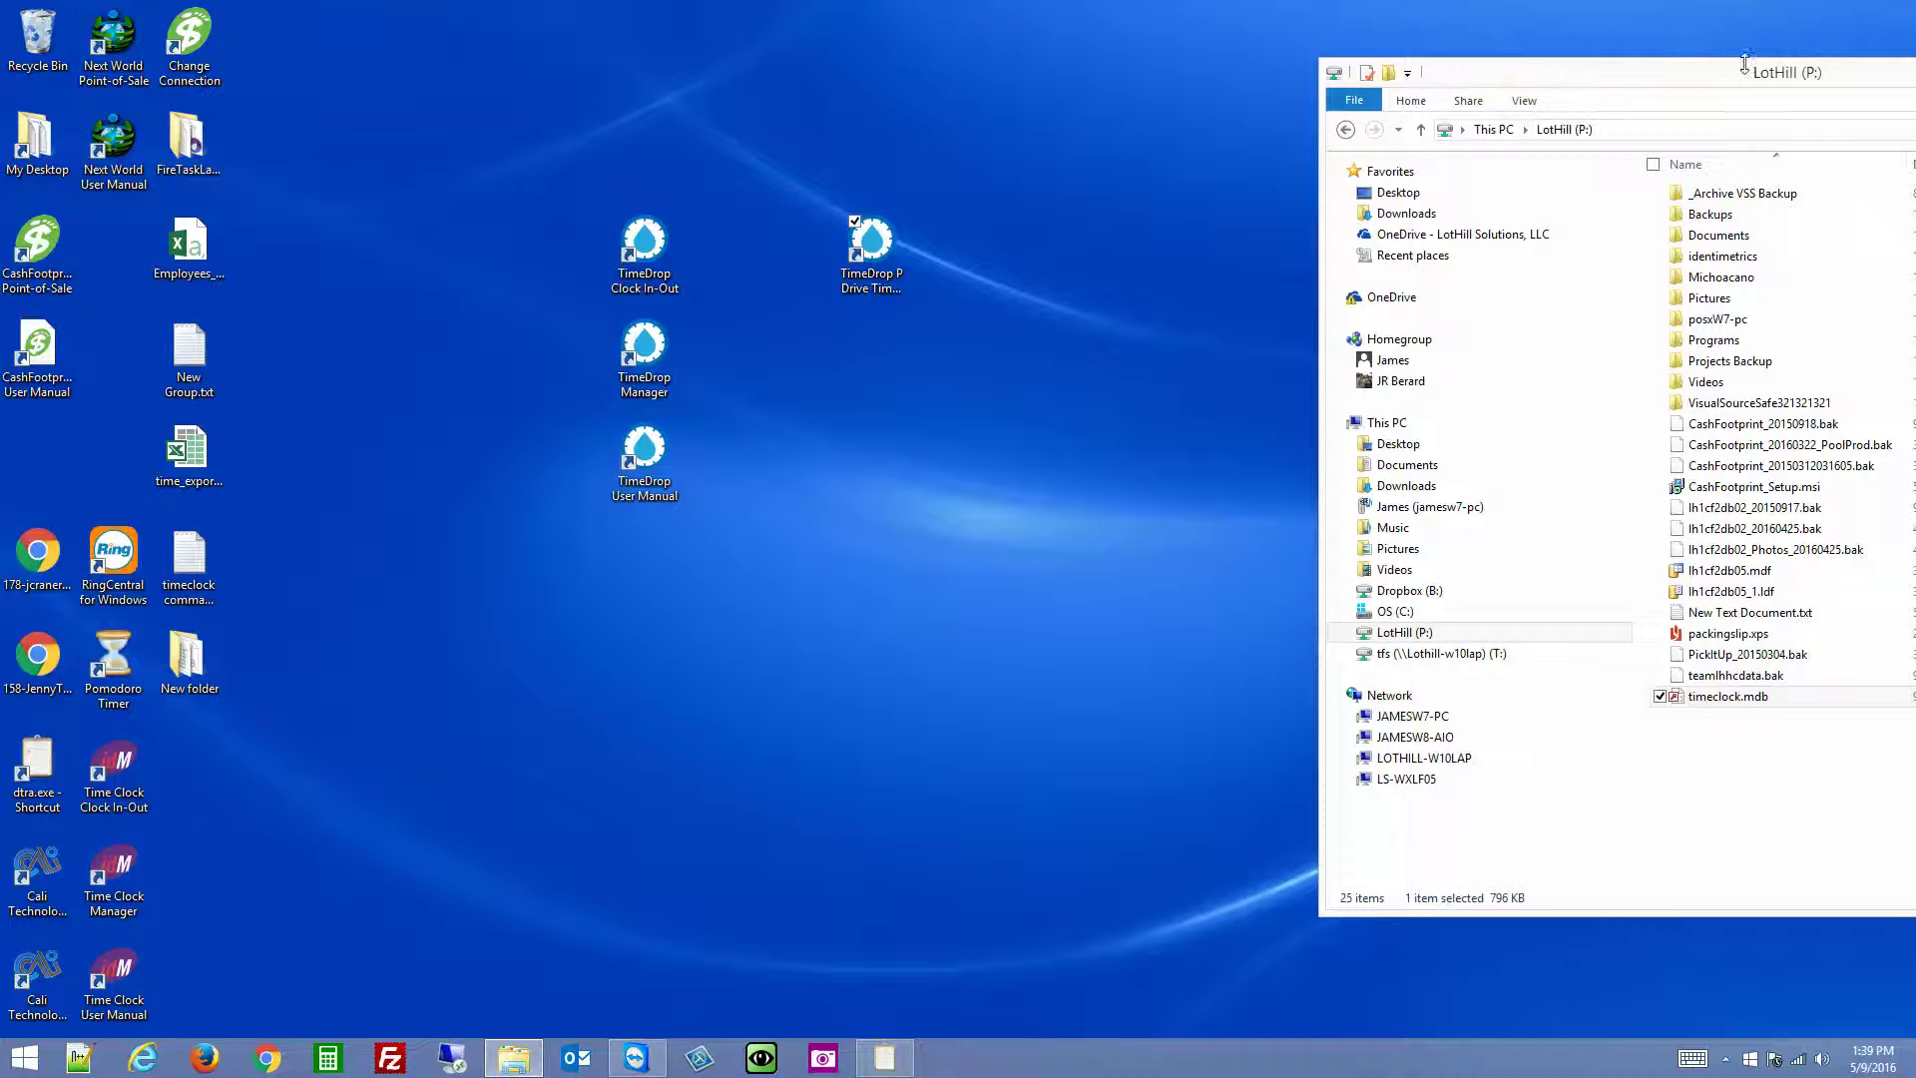
drag(1767, 78, 993, 66)
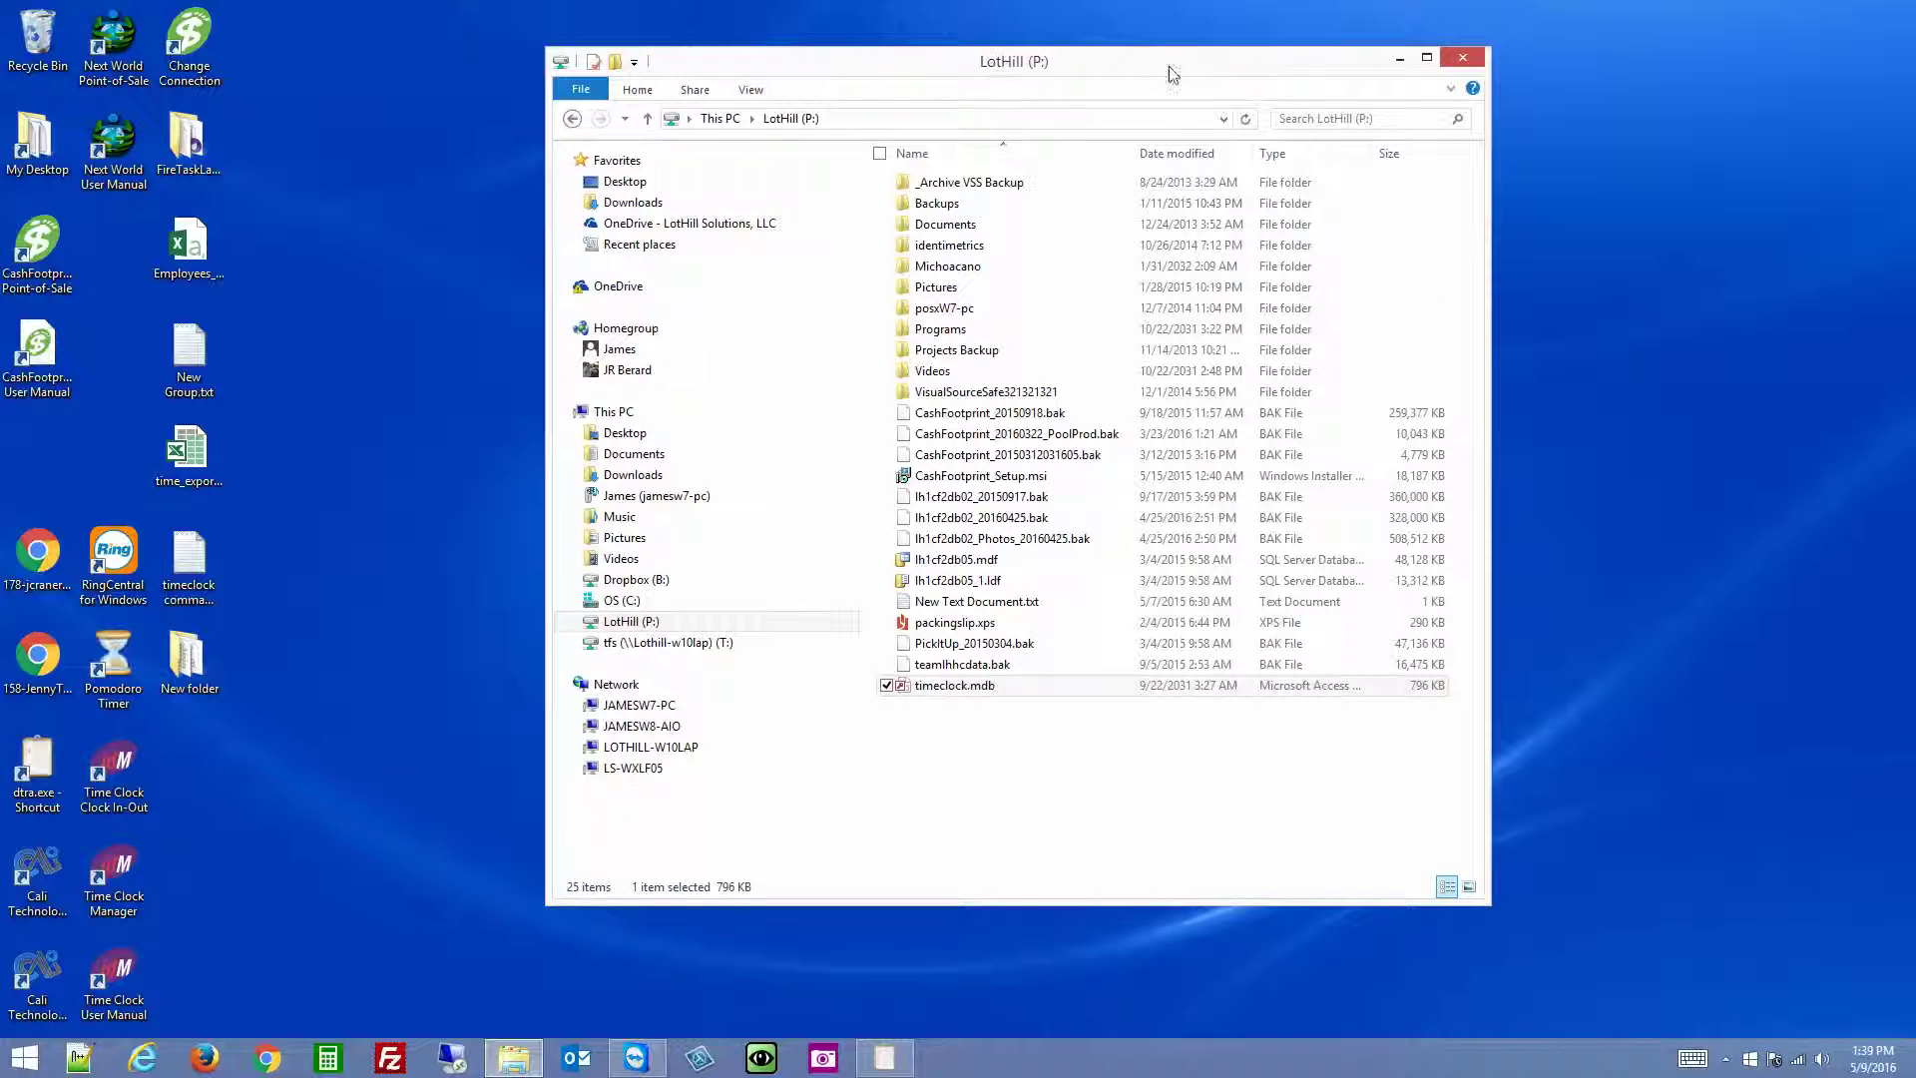